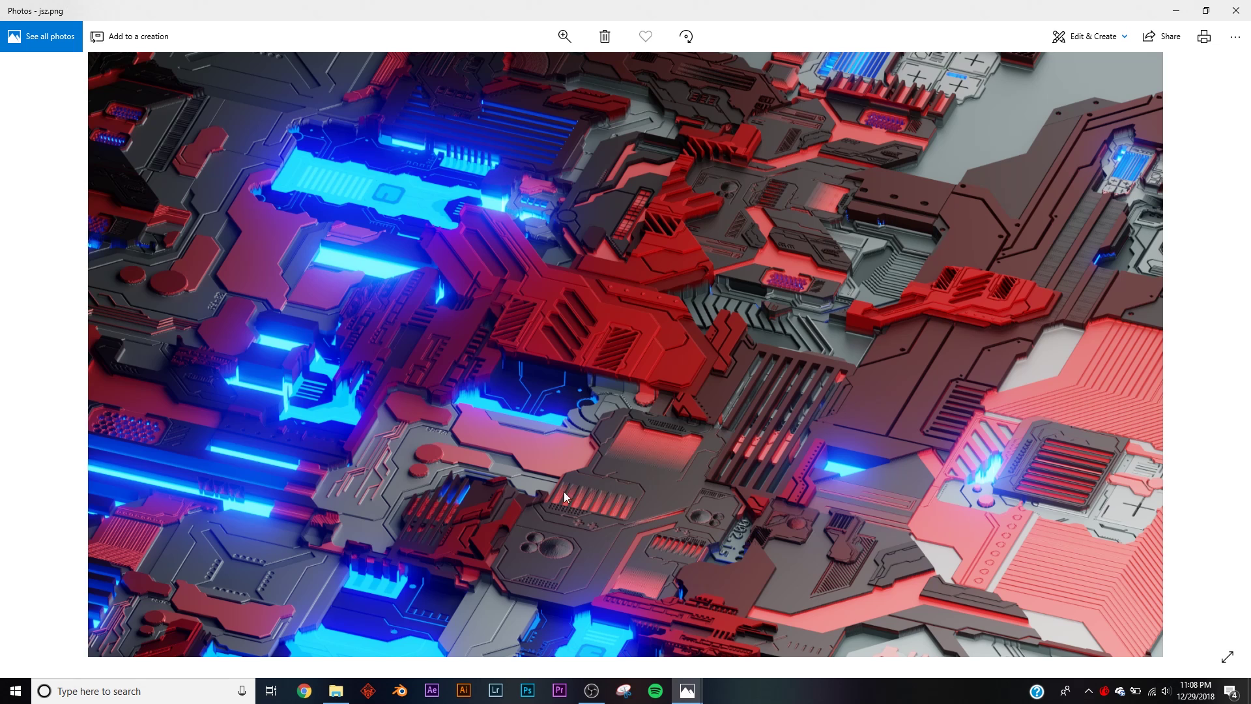
Step: Preview Seamless.png and Seamless-Color.png from the desktop in Photos, then minimize the viewer
key("Right")
left_click(1176, 10)
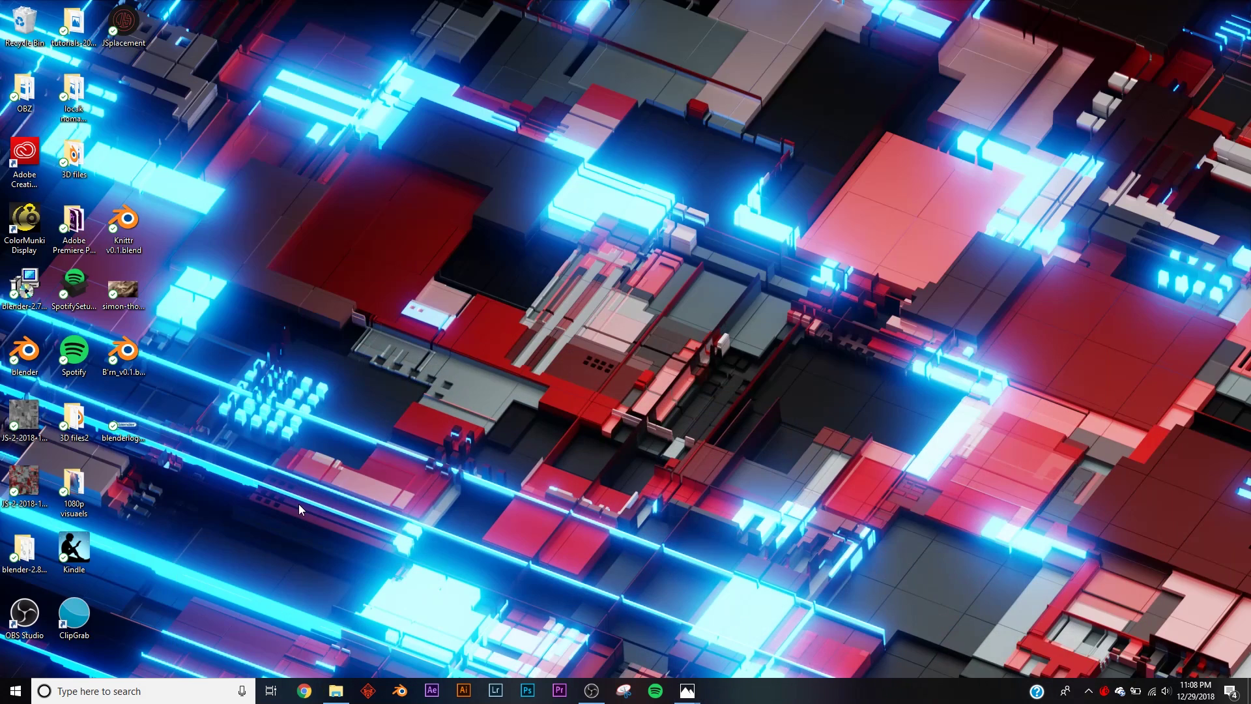
double_click(25, 428)
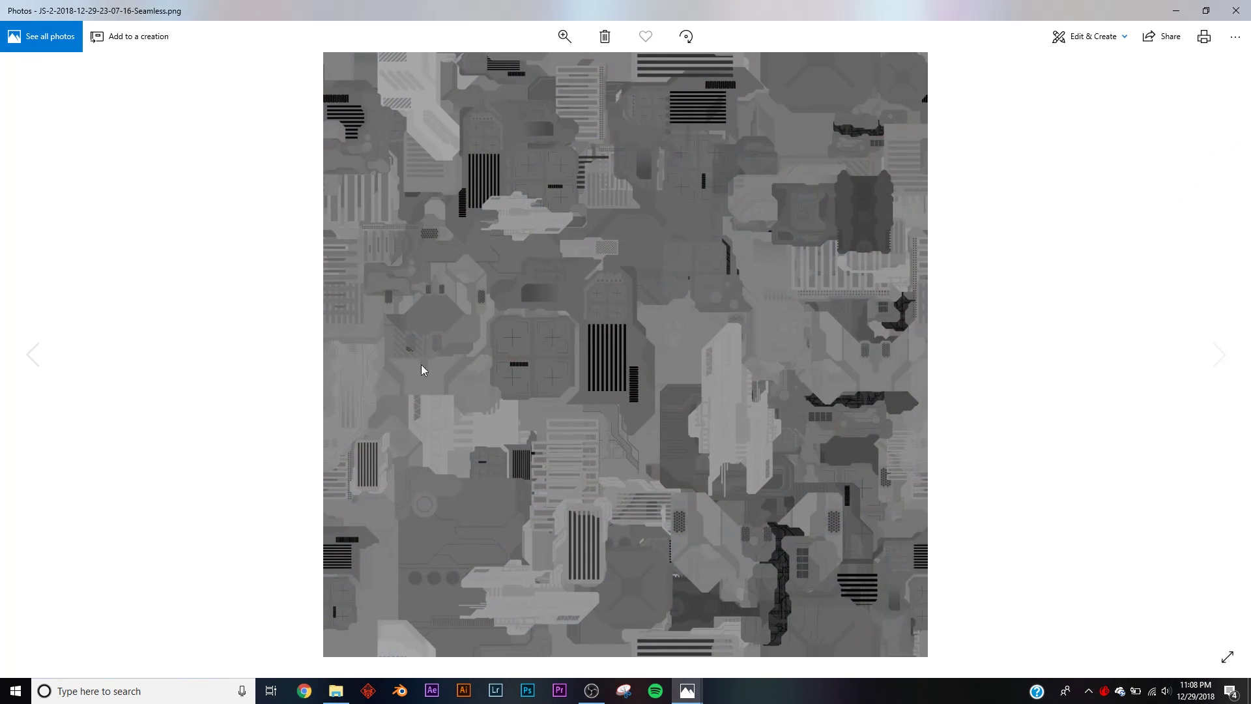
left_click(1176, 10)
double_click(24, 498)
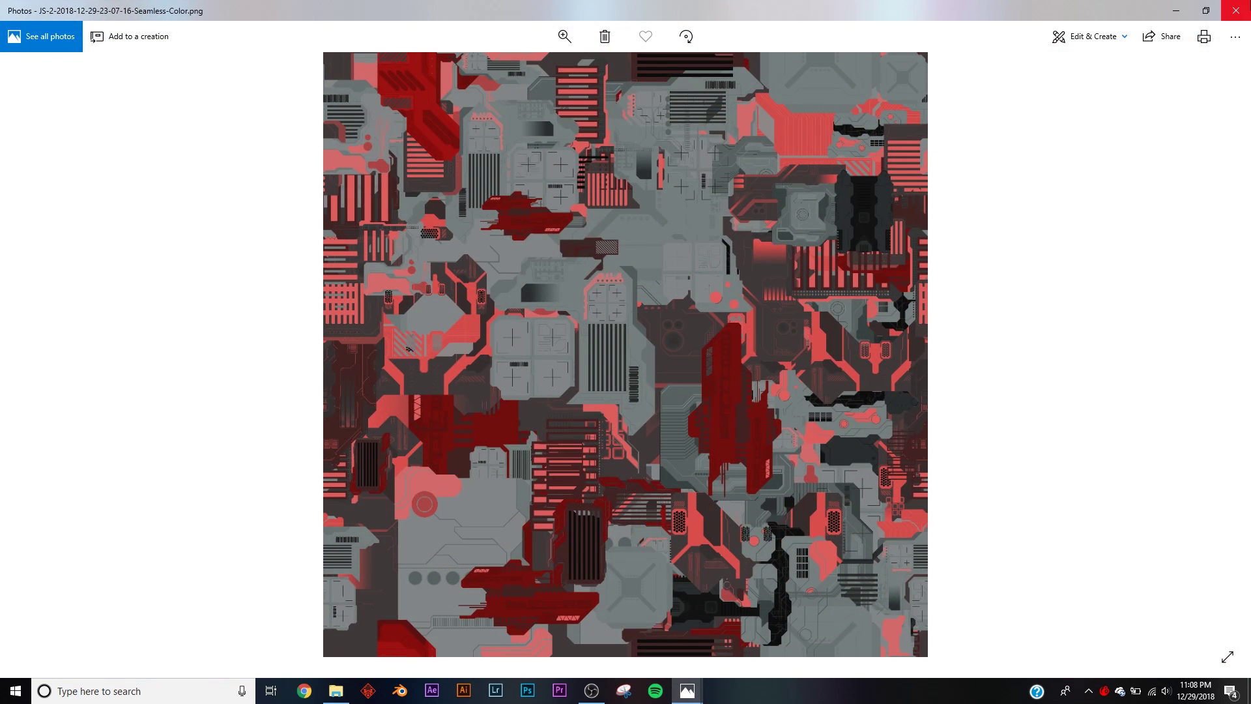
left_click(1176, 10)
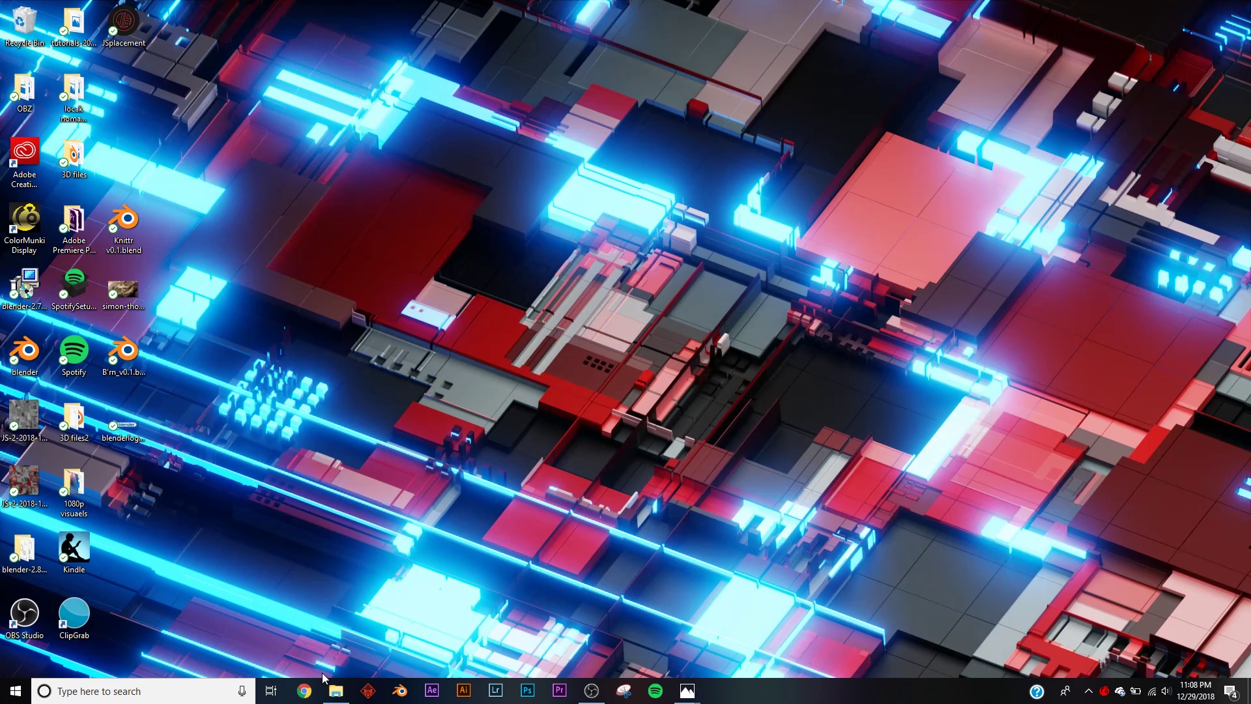
Step: Google 'js place' in Chrome and open windmillart.net's JSplacement download section
left_click(304, 690)
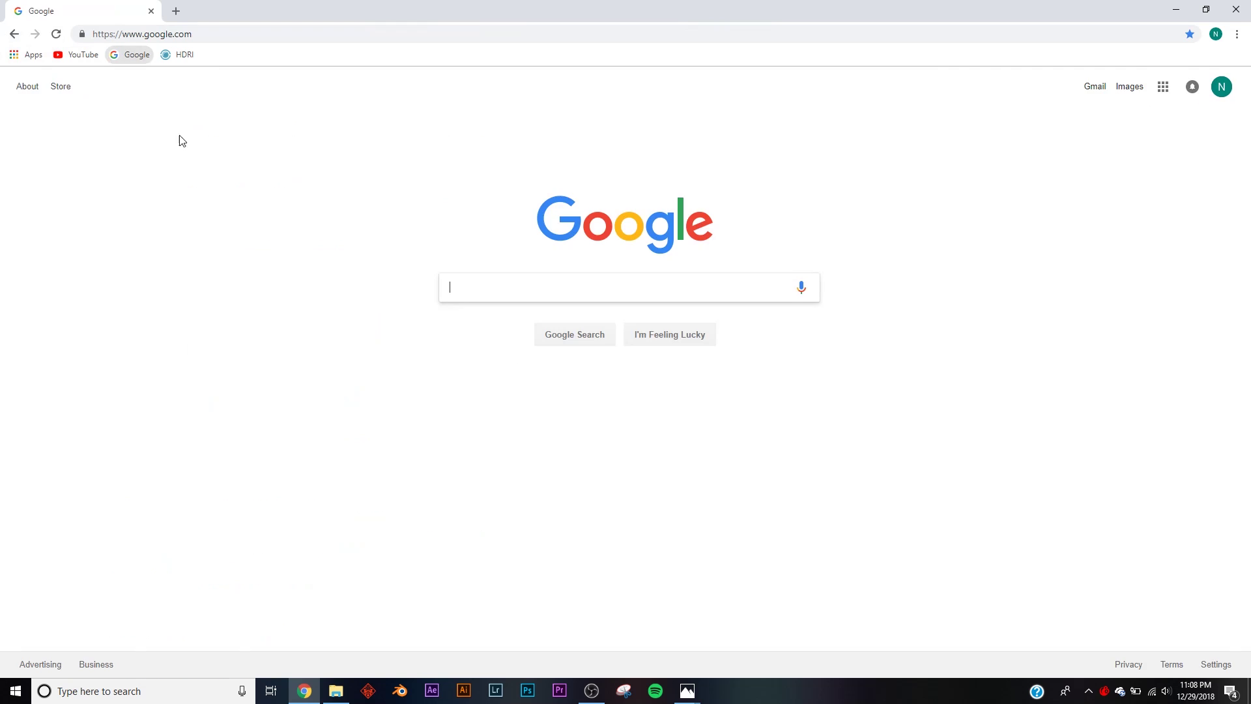
left_click(483, 277)
type("js place")
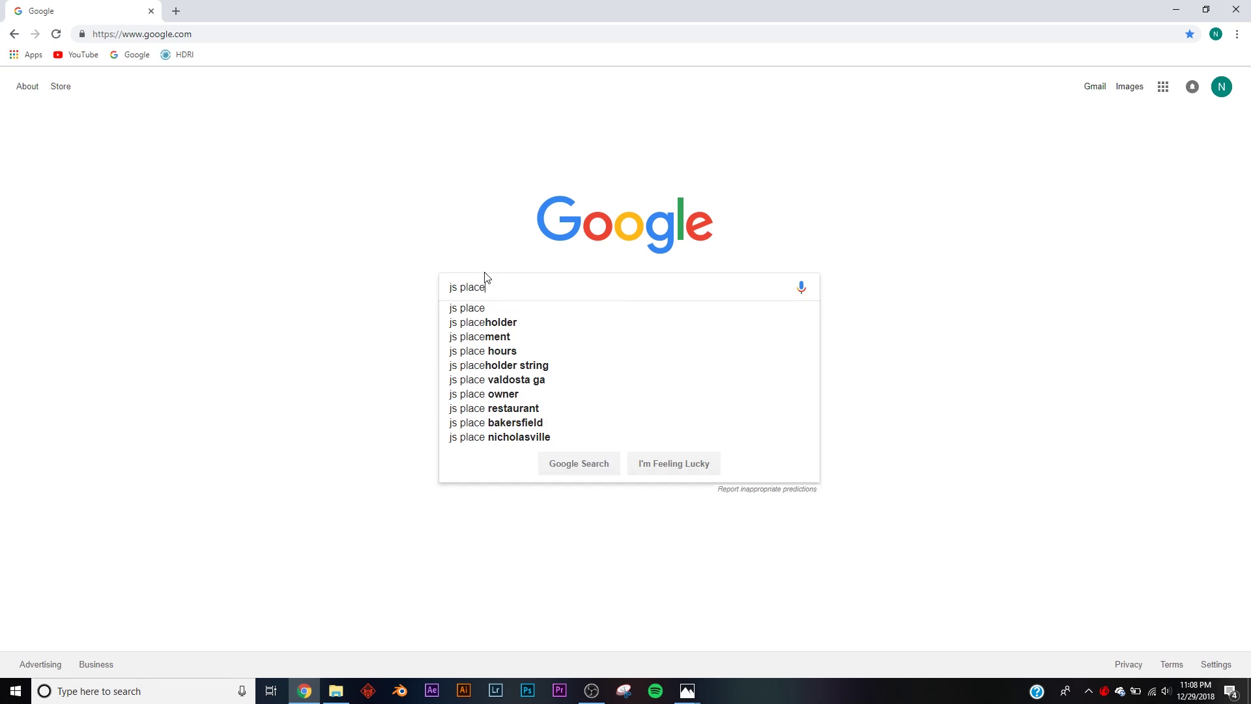
left_click(499, 336)
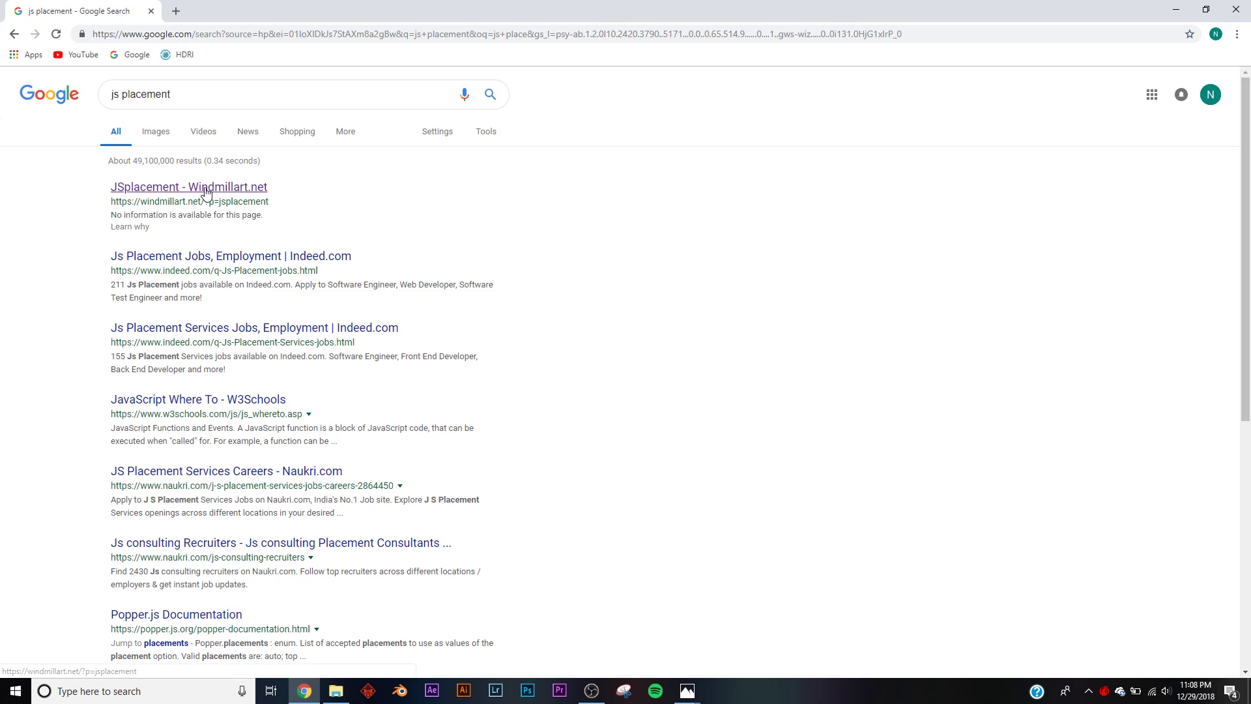
left_click(205, 189)
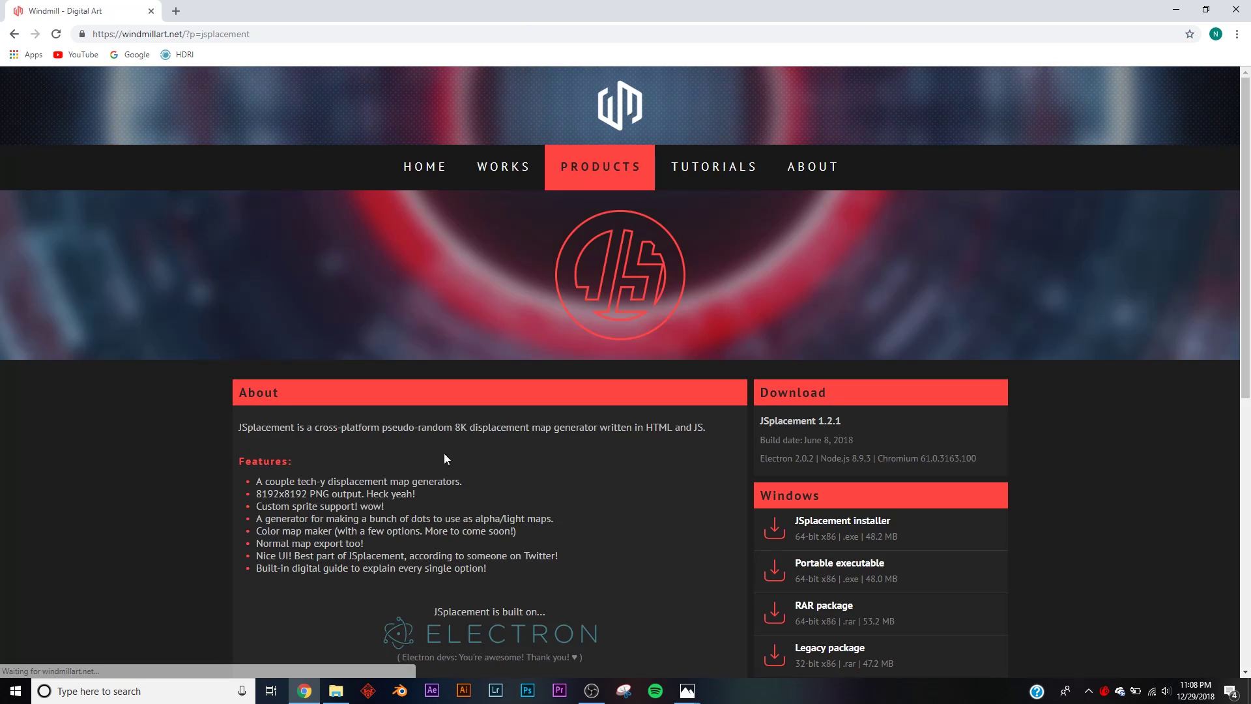
scroll(698, 292, "down", 4)
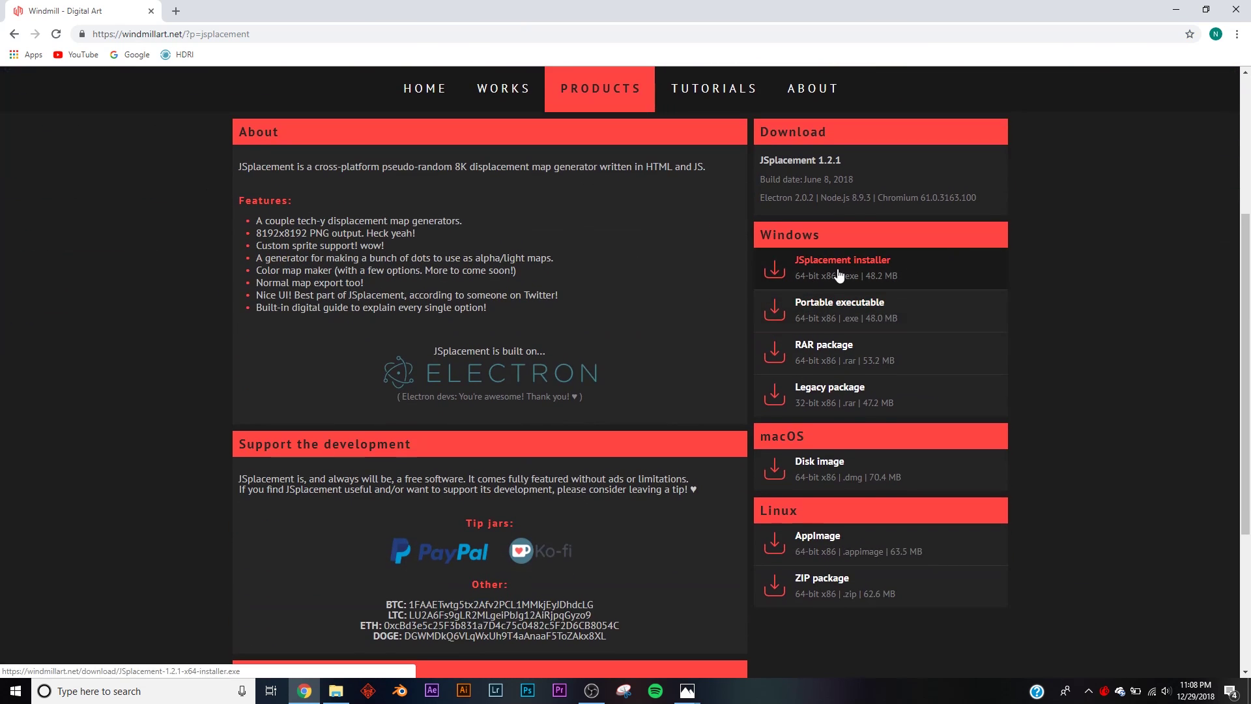
left_click(1176, 9)
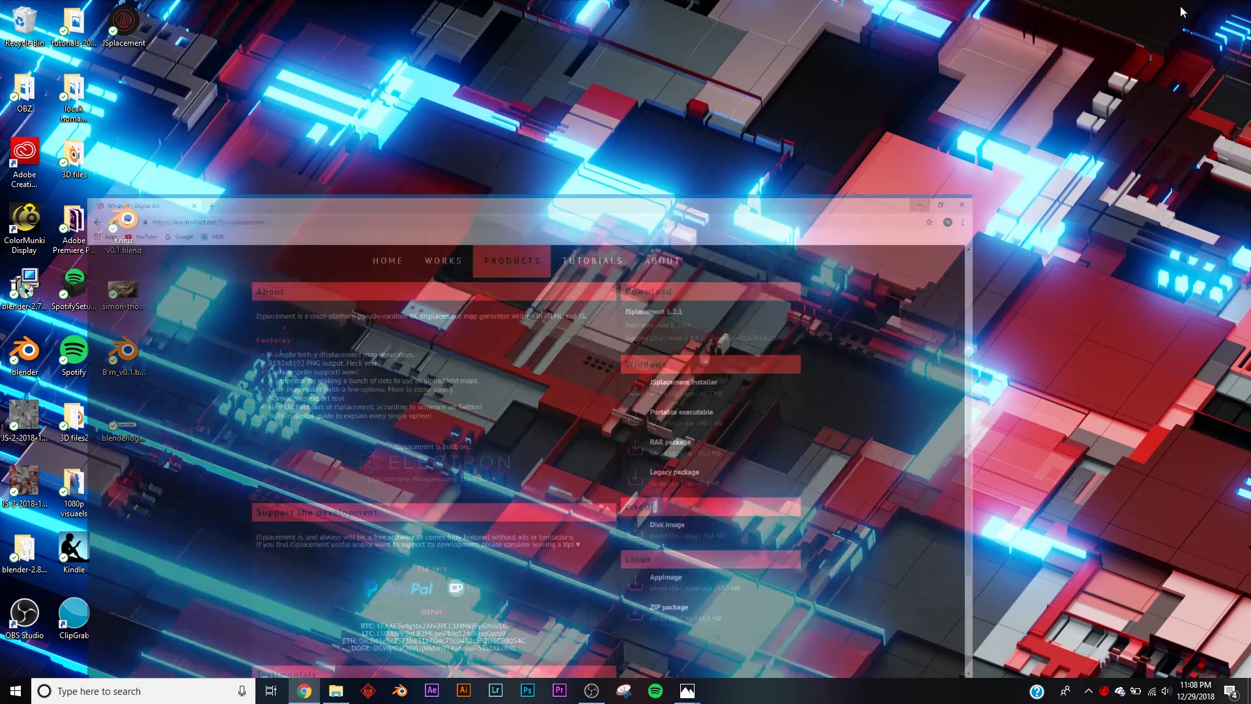
Step: Launch JSplacement from the desktop and select the JSplacement: 2 generator
double_click(121, 24)
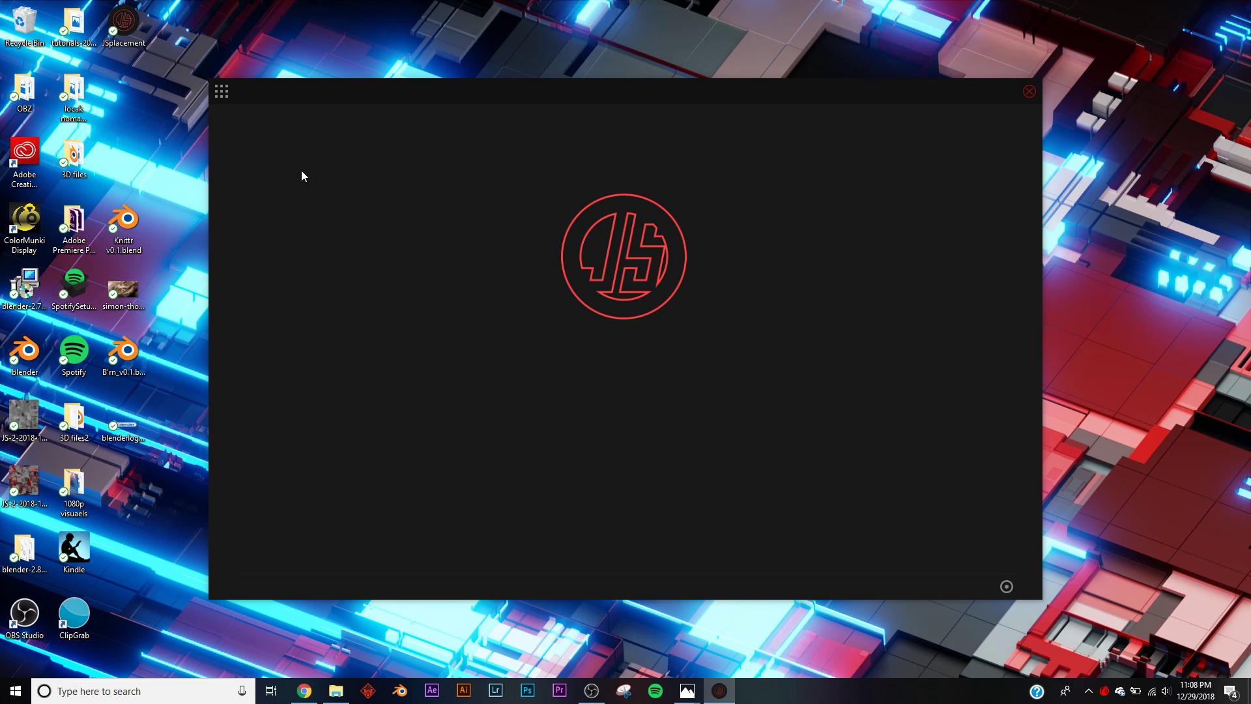
left_click(221, 91)
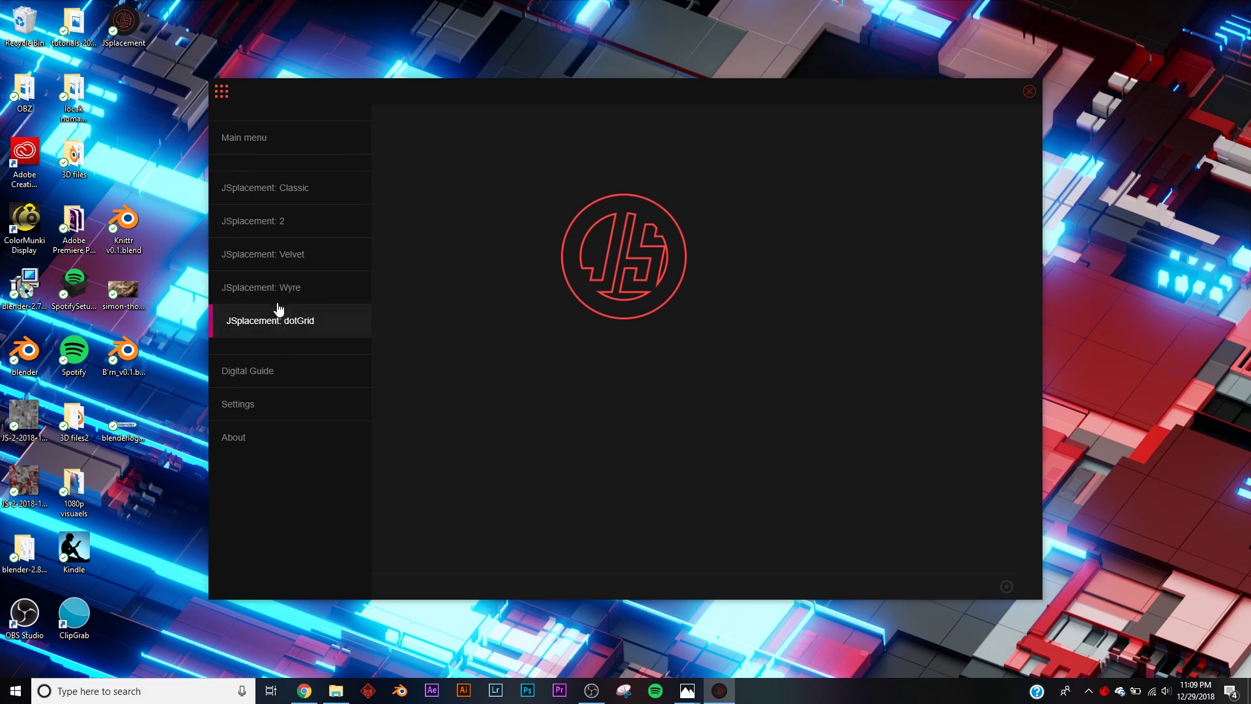
left_click(279, 223)
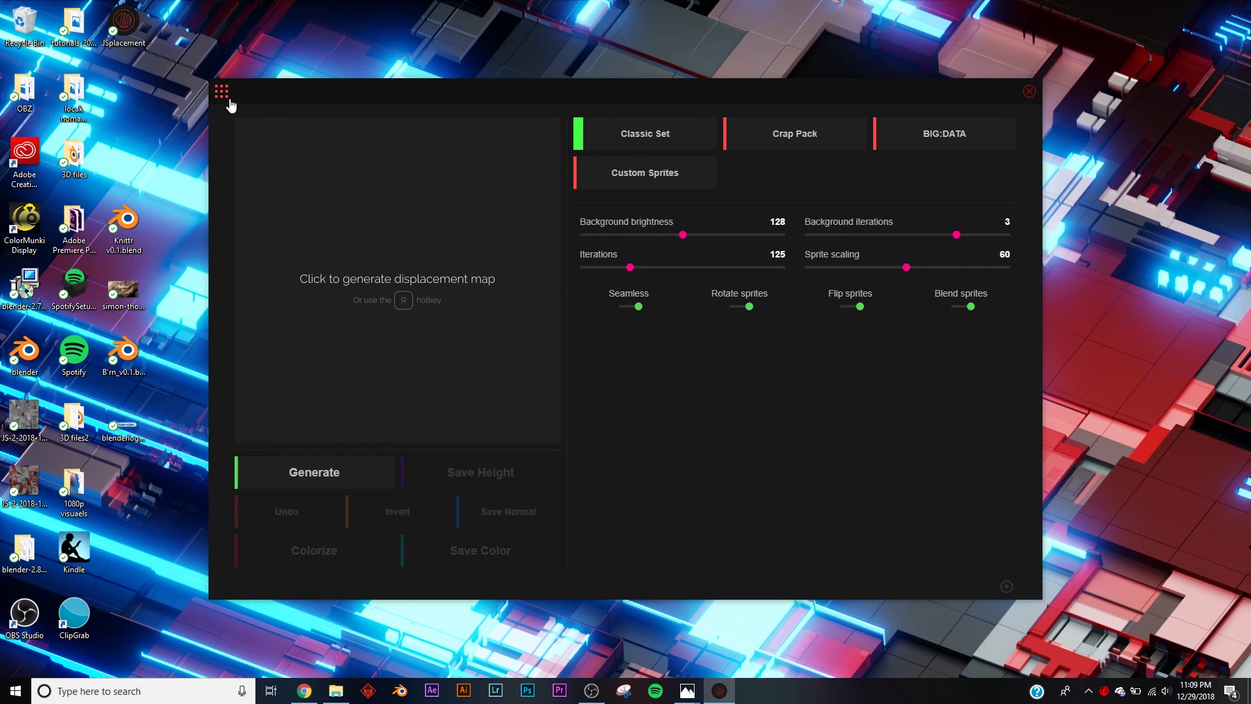
Step: Generate a JSplacement: 2 map, then a JSplacement: Classic displacement map
left_click(405, 303)
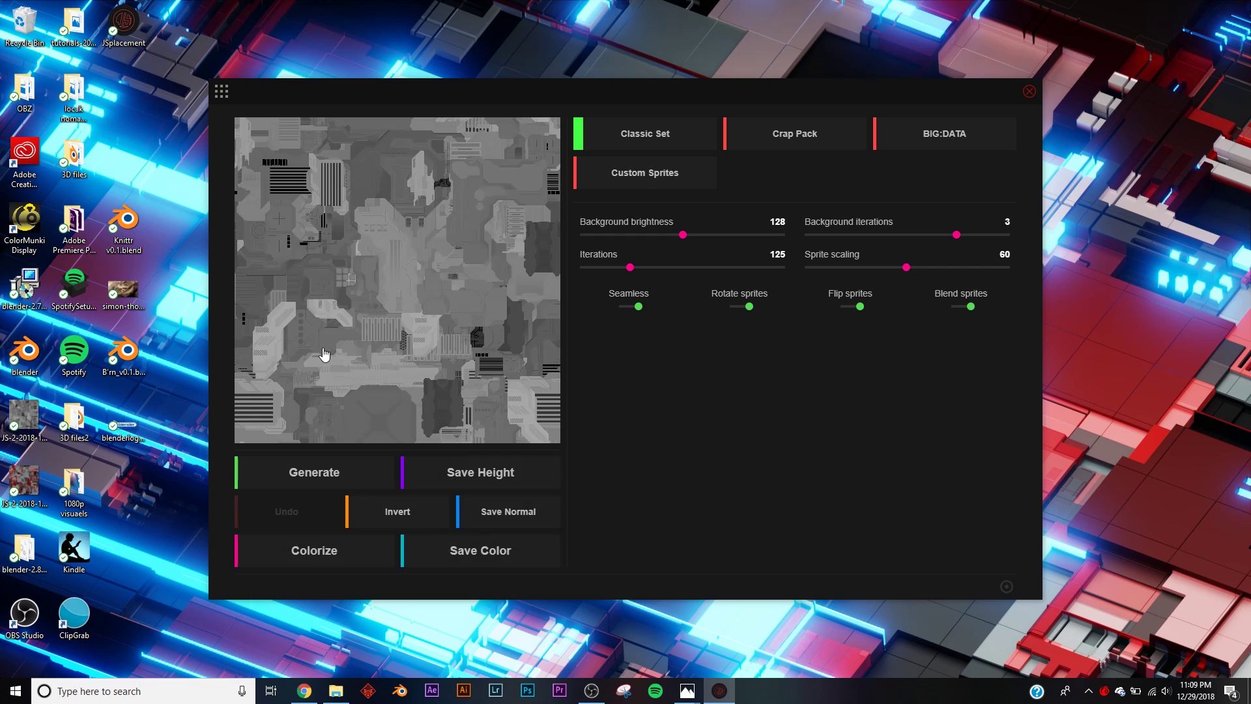
left_click(229, 107)
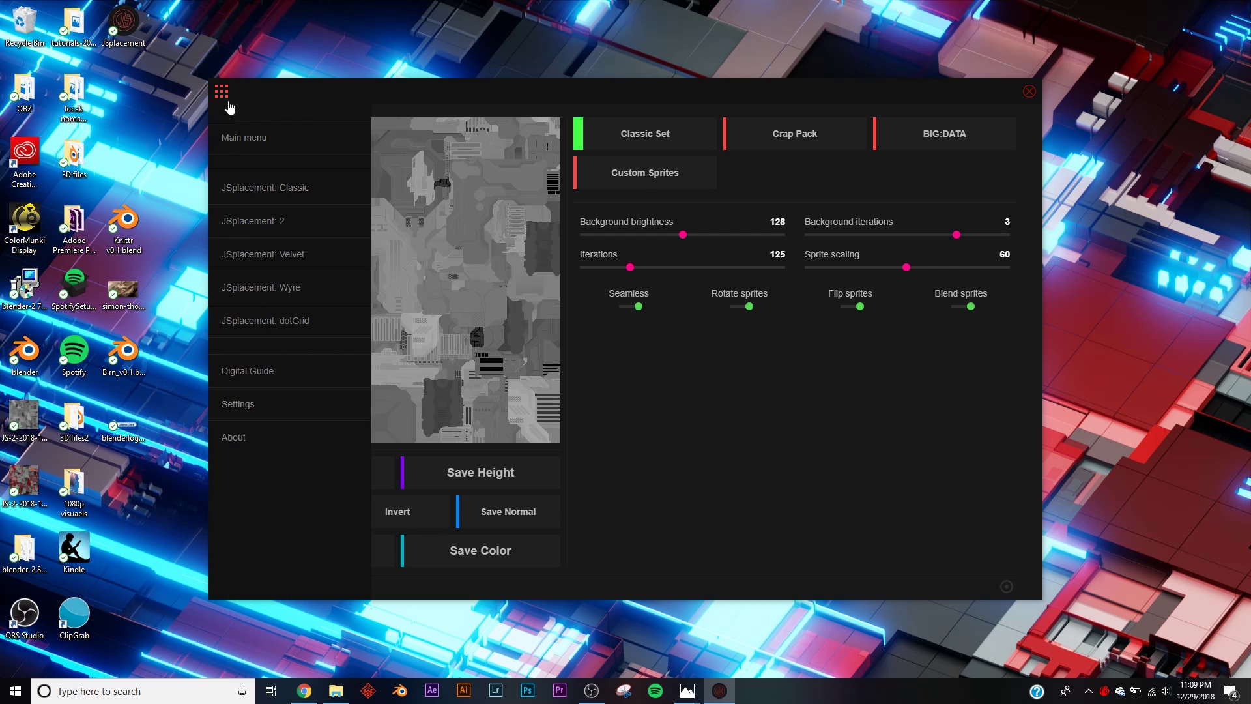
left_click(274, 186)
left_click(404, 322)
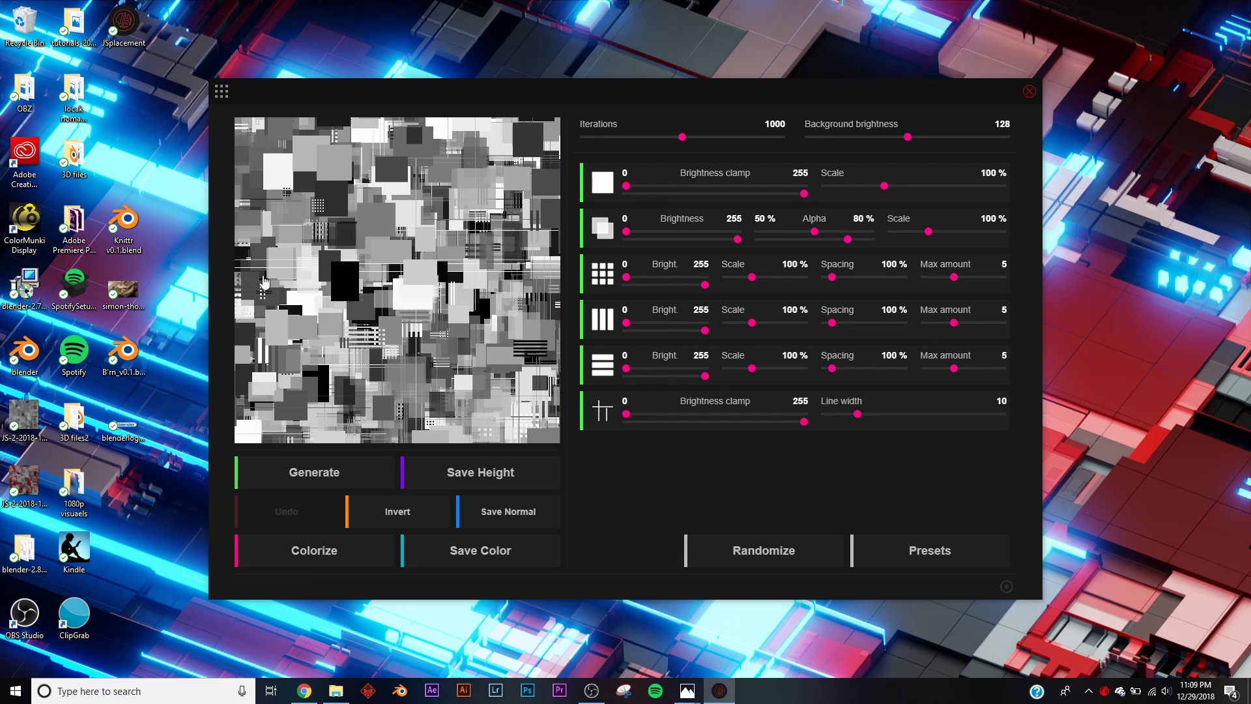
Step: Generate a mirrored-symmetry displacement map with Iterations raised to 200
left_click(221, 92)
left_click(273, 252)
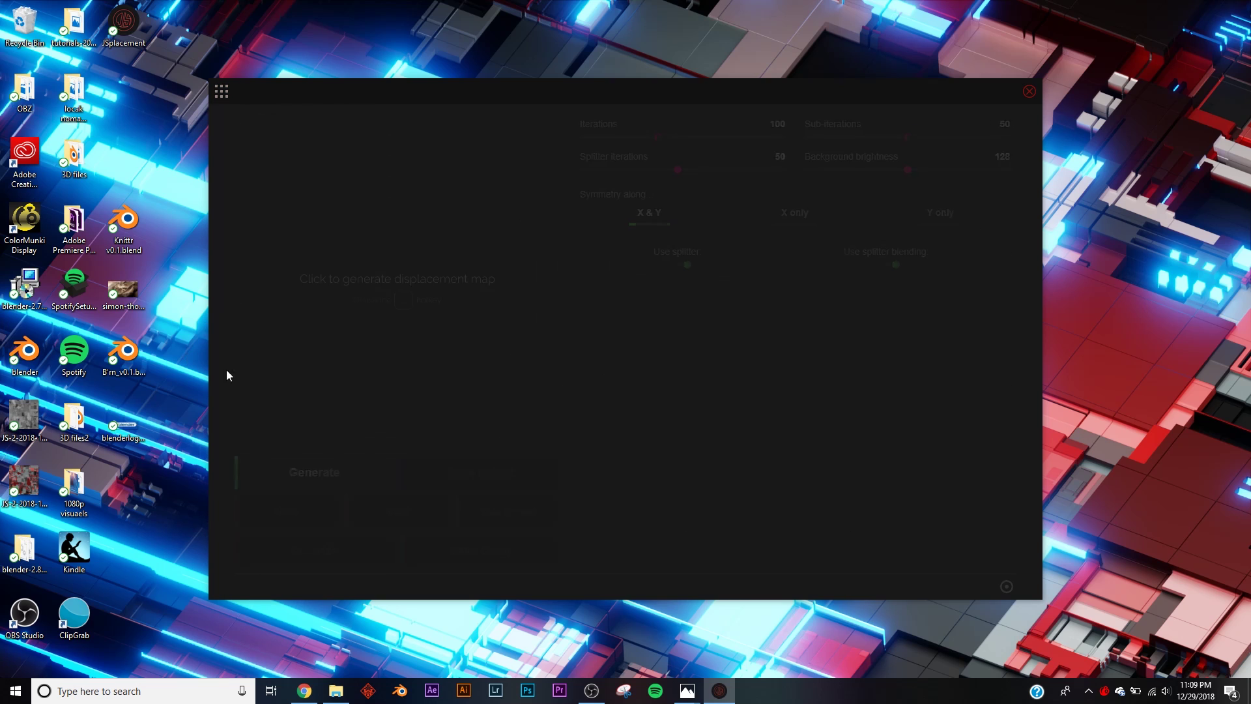
left_click(358, 234)
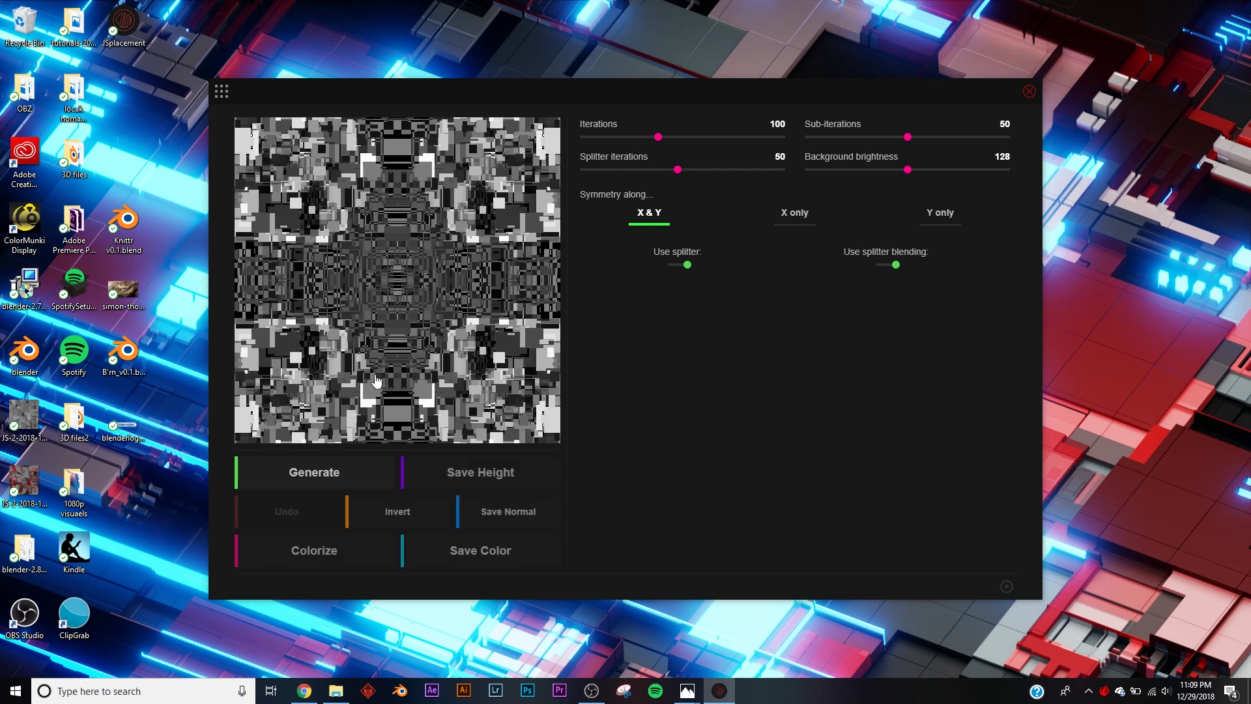
left_click_drag(658, 138, 740, 139)
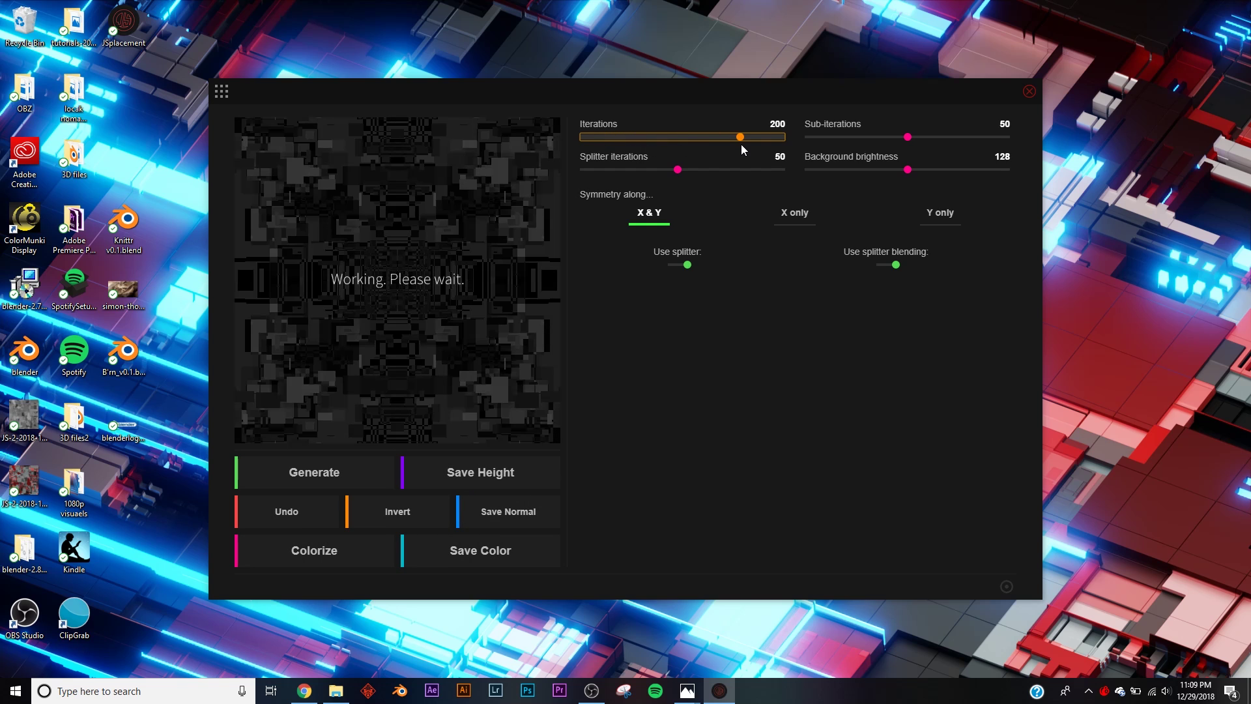
Step: Generate a JSplacement: Wyre wire map with a higher layer count
left_click(221, 91)
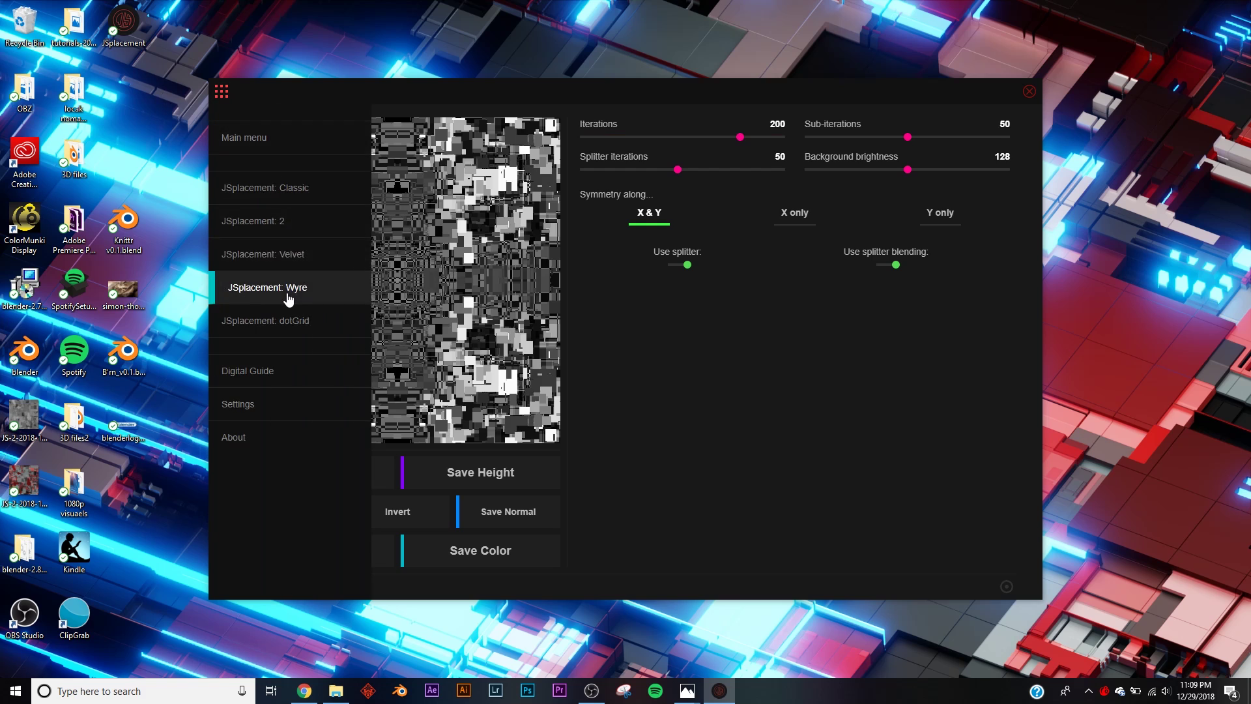
left_click(288, 298)
left_click(377, 374)
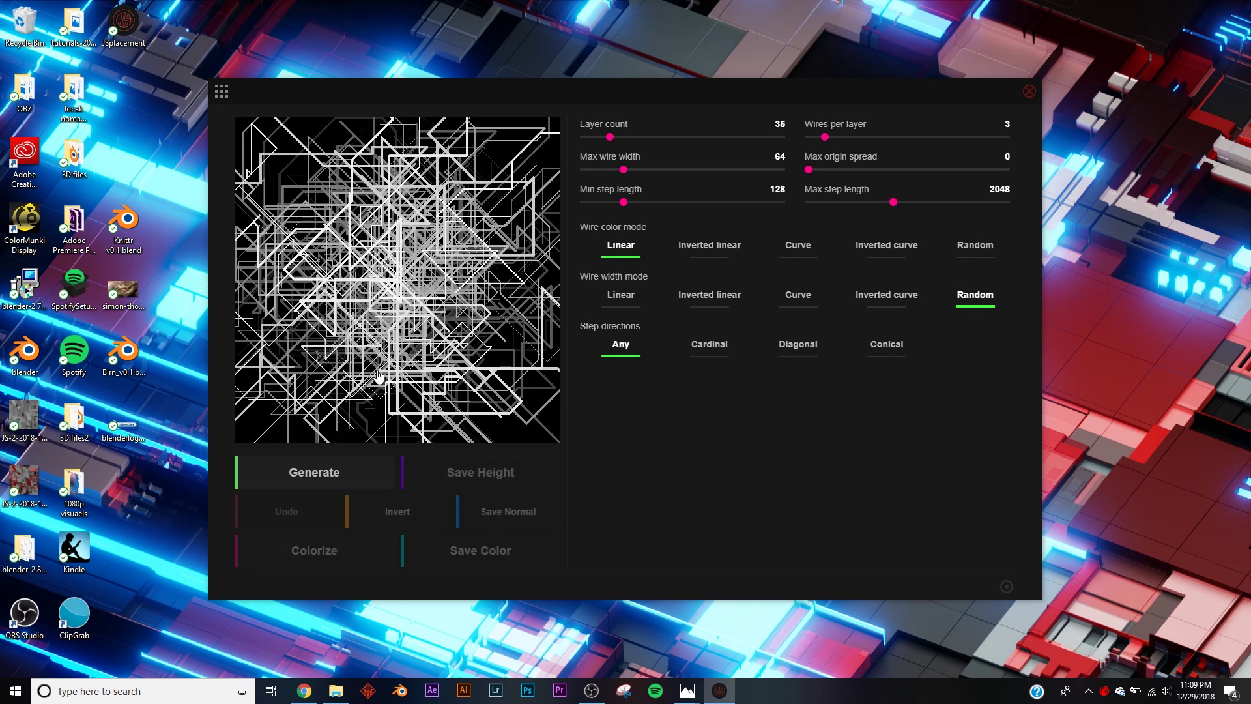
mouse_move(610, 137)
left_mouse_down()
mouse_move(676, 136)
mouse_move(587, 138)
left_mouse_up()
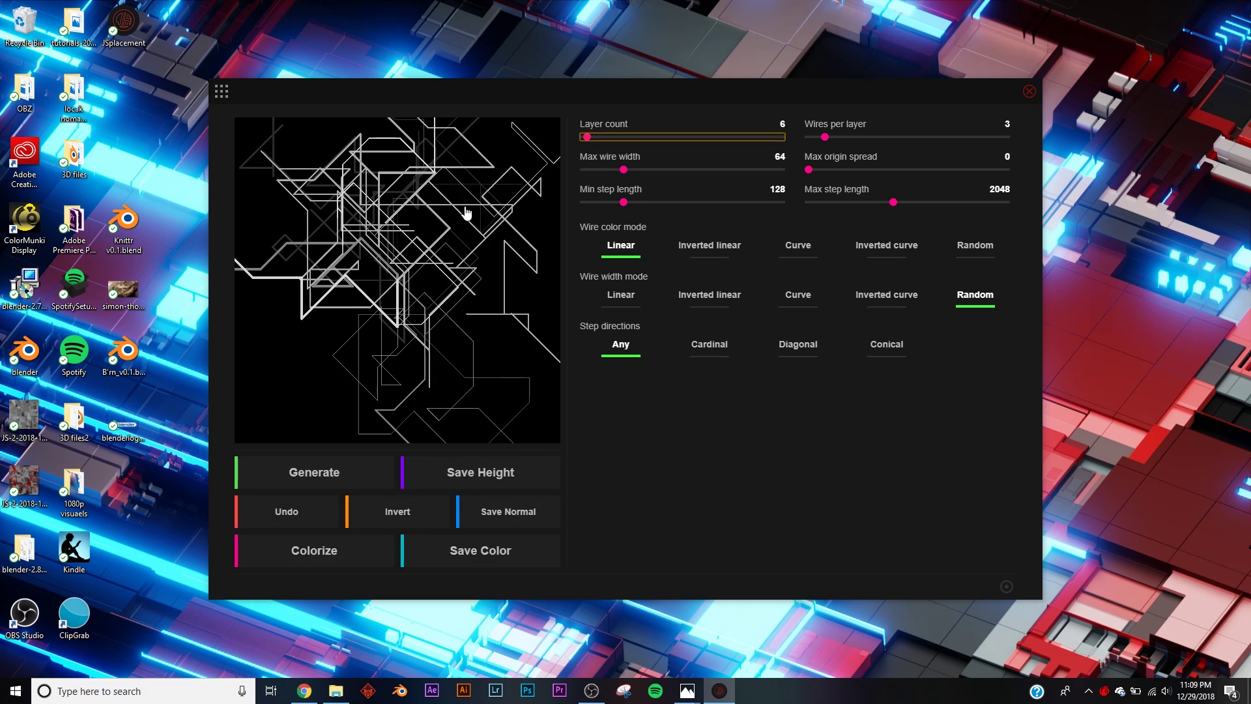
Step: Generate a dotGrid dot map at Scale 40 and Drawing chance 5.4, then return to JSplacement: 2
left_click(221, 93)
left_click(285, 322)
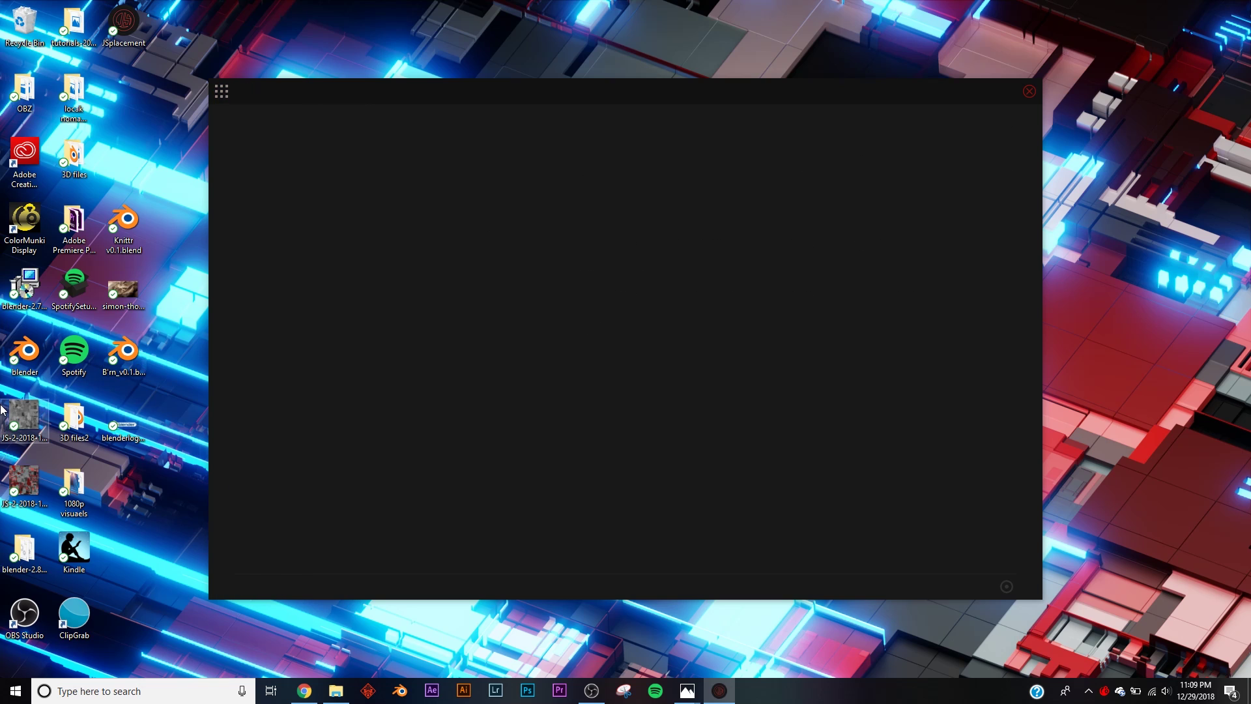
left_click(430, 313)
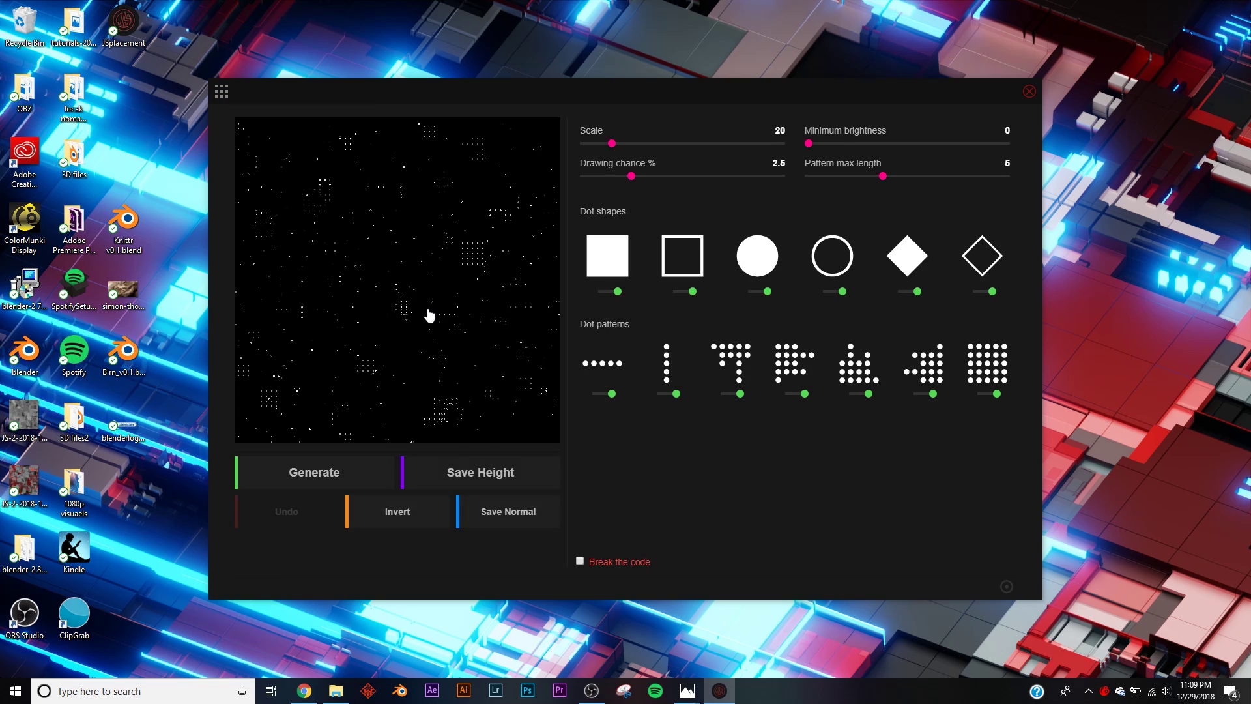
mouse_move(611, 143)
left_mouse_down()
mouse_move(668, 146)
mouse_move(689, 179)
left_mouse_up()
left_click(413, 237)
left_click(452, 245)
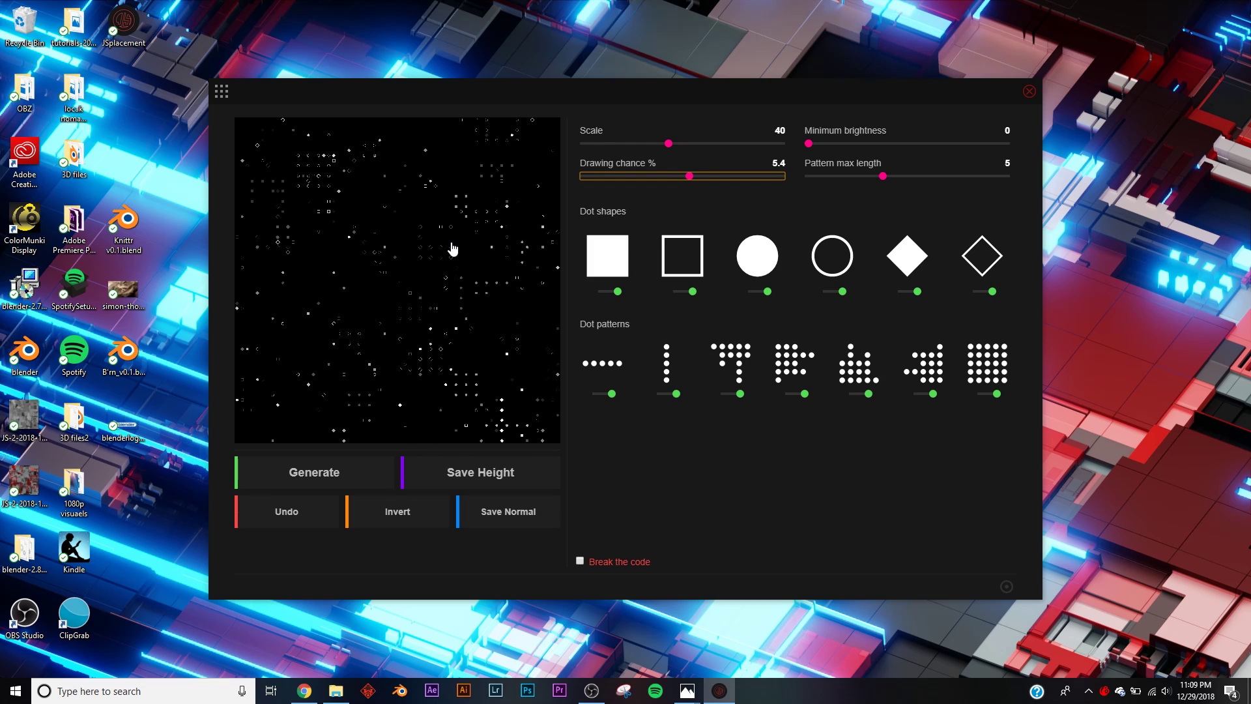
left_click(223, 92)
left_click(251, 198)
Step: Generate a Classic Set map with background brightness 97 and background iterations 2, after trying Crap Pack and BIG:DATA
left_click(301, 334)
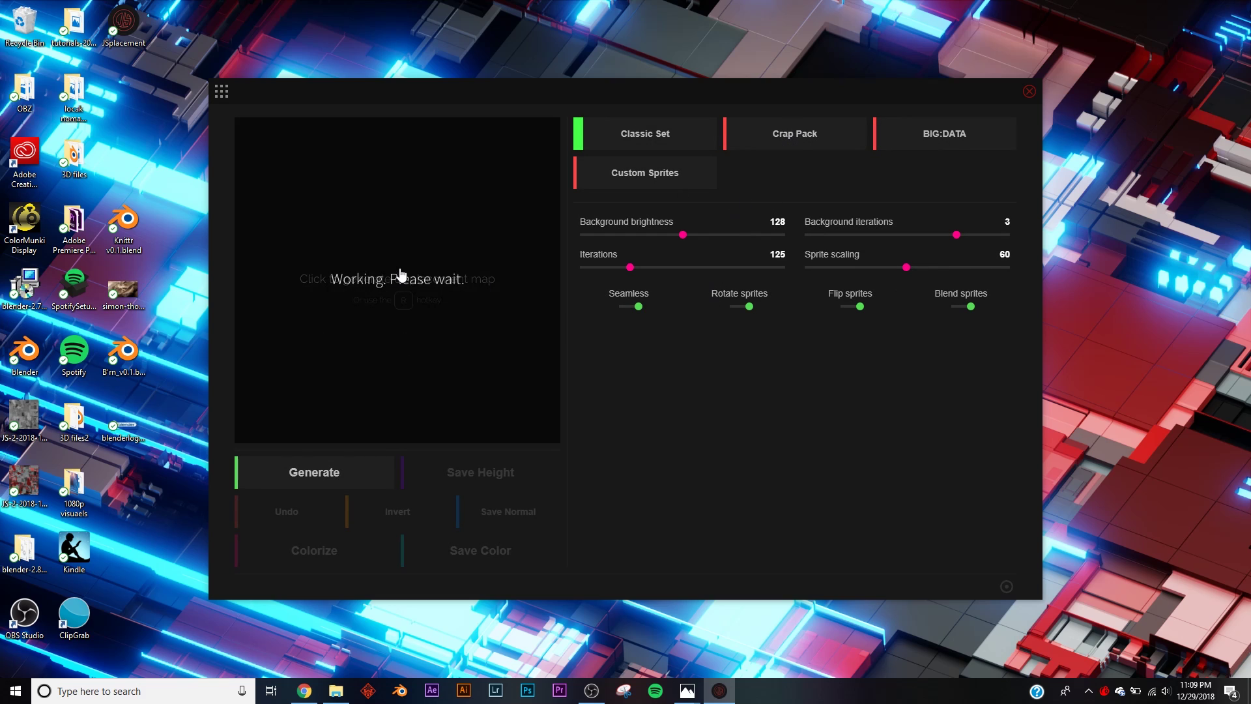
left_click(801, 145)
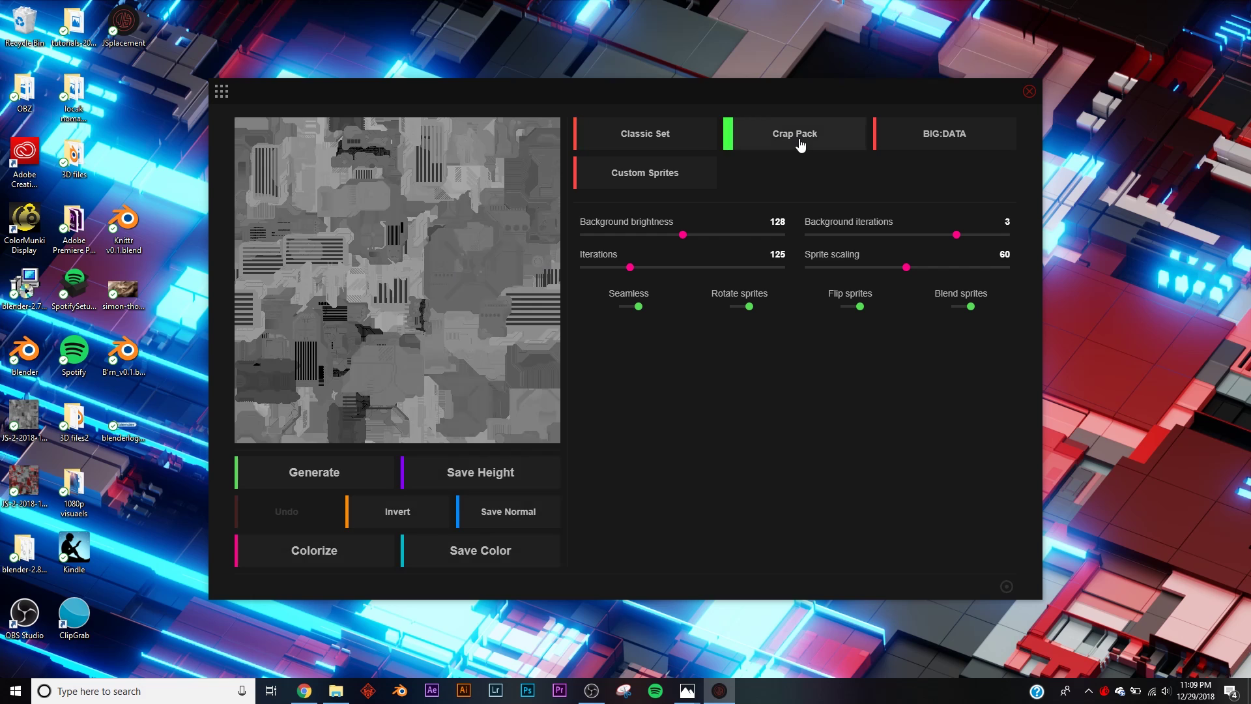
left_click_drag(682, 236, 677, 237)
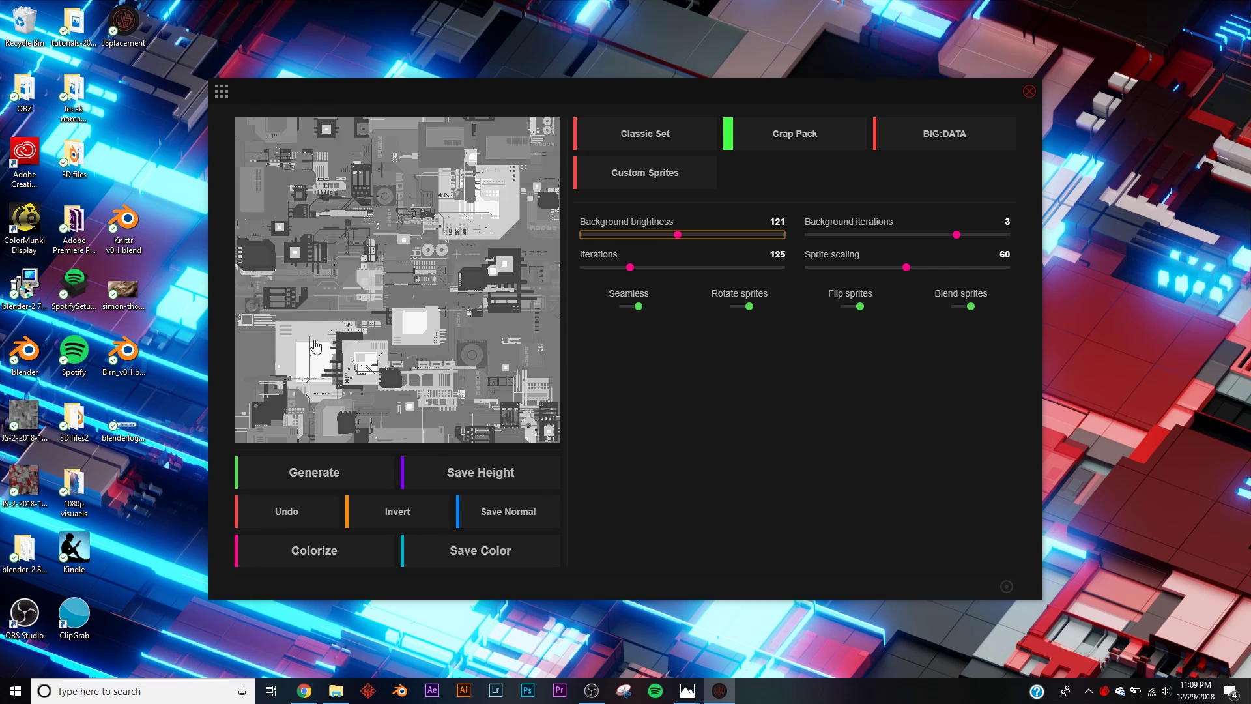
left_click(946, 133)
left_click_drag(678, 234, 671, 235)
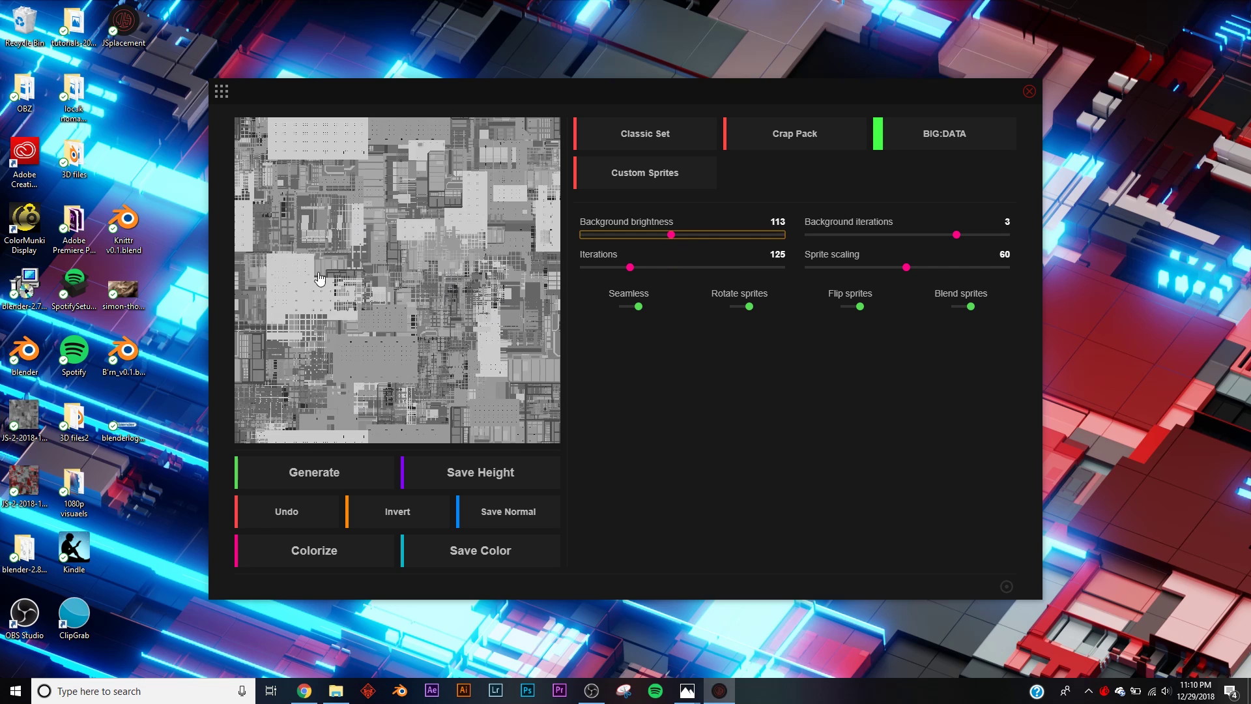
left_click(682, 137)
left_click_drag(671, 234, 658, 235)
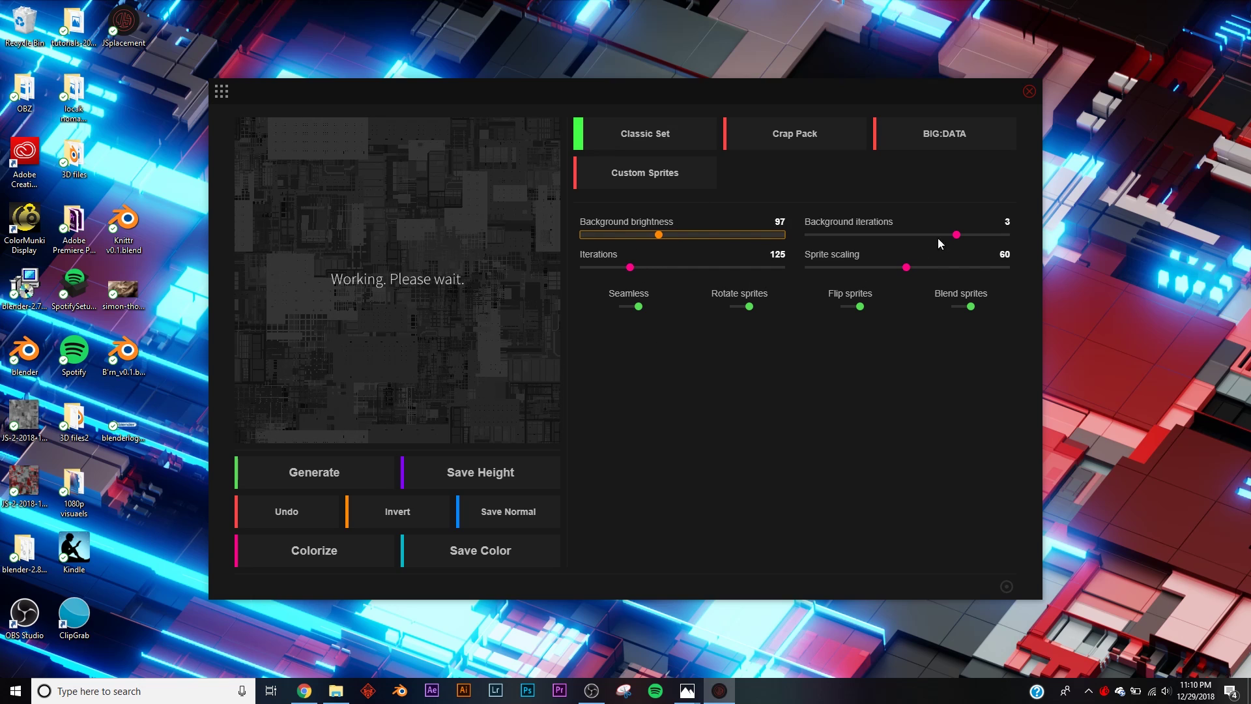
left_click_drag(955, 235, 912, 251)
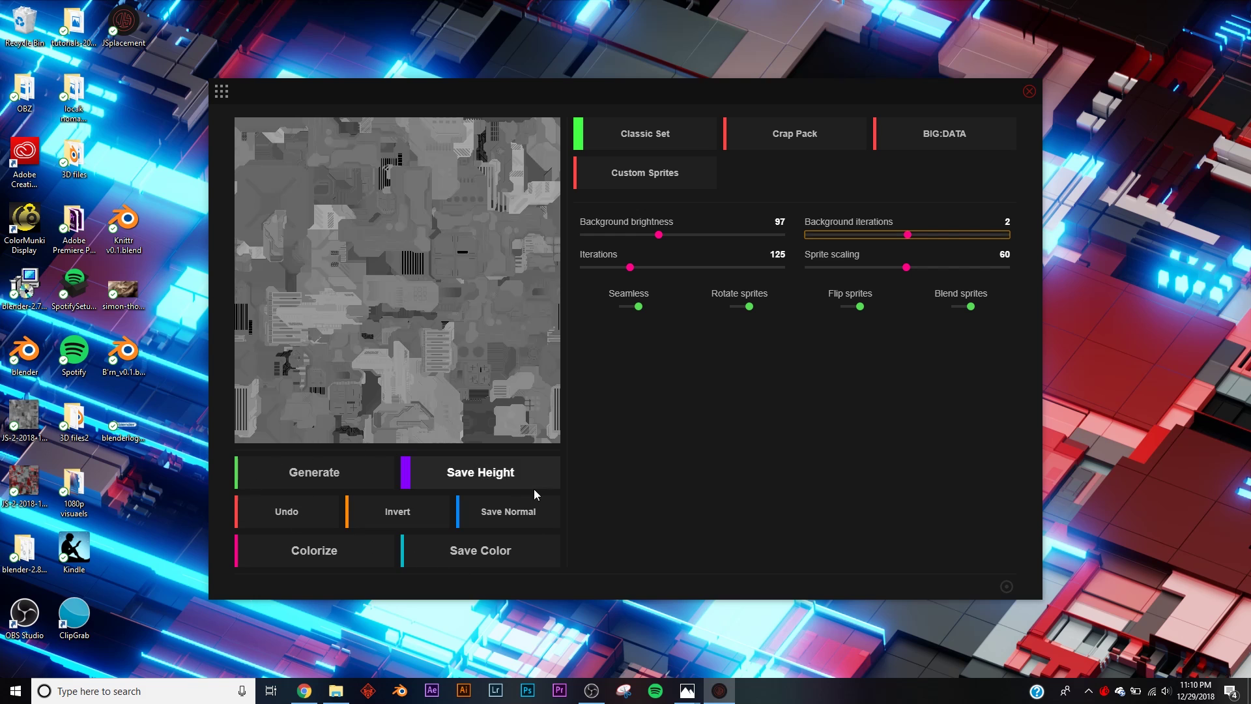
Step: Save the grey height map, then colorize the texture with the grey-and-red gradient
left_click(481, 474)
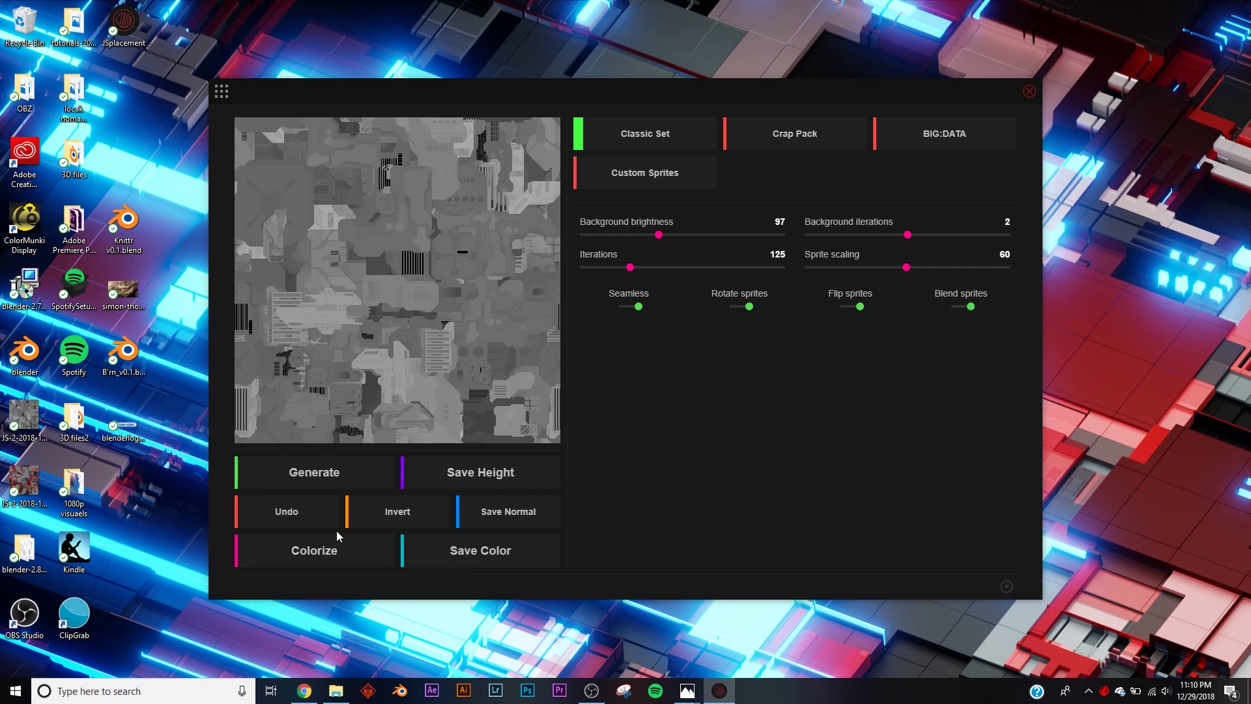
left_click(719, 409)
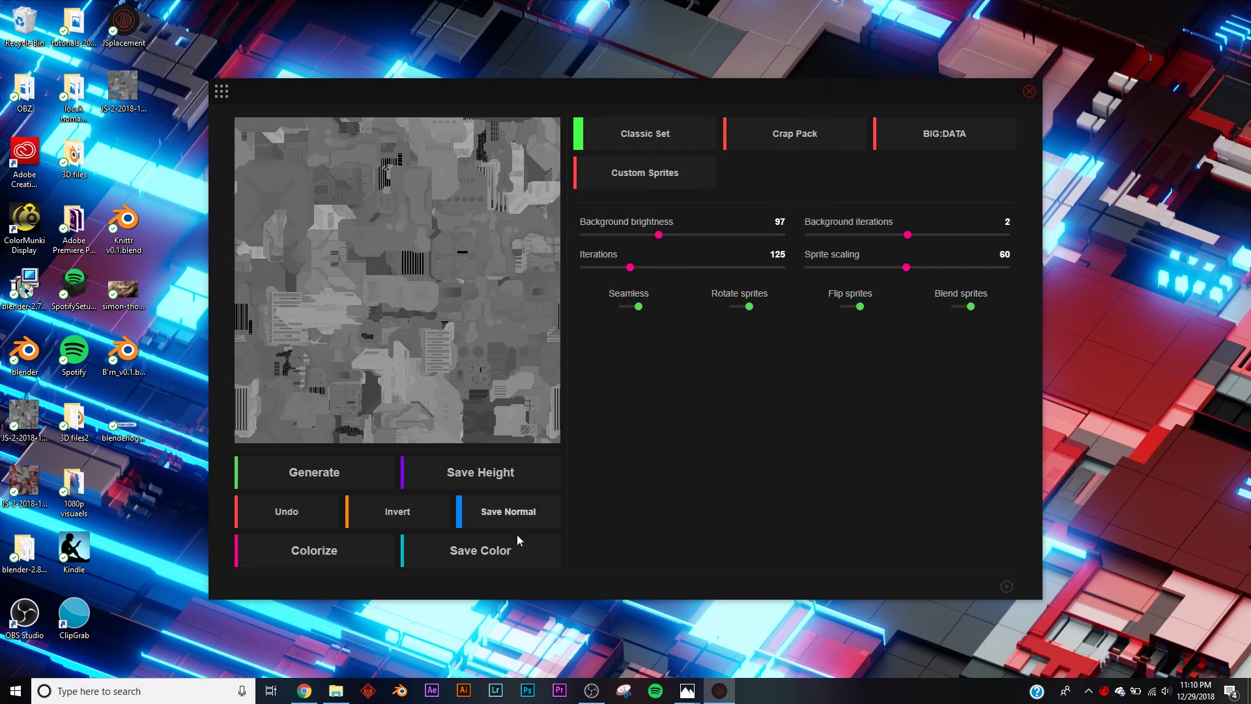
left_click(346, 559)
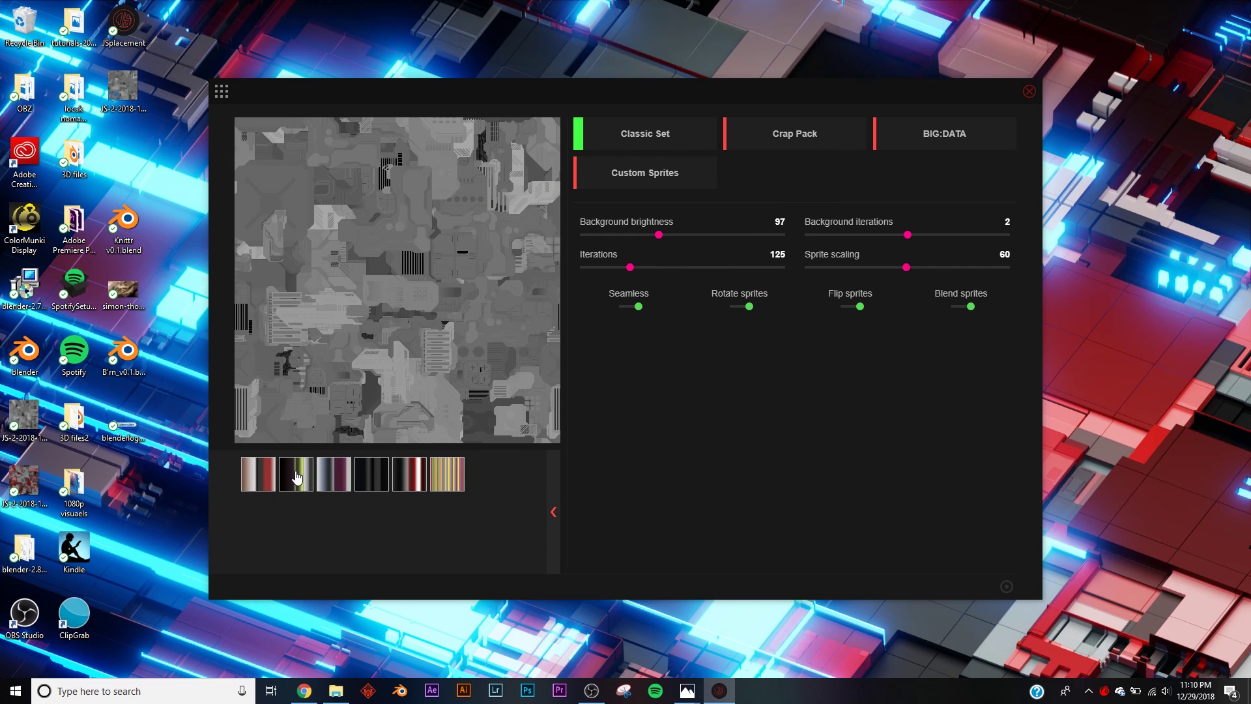
left_click(268, 481)
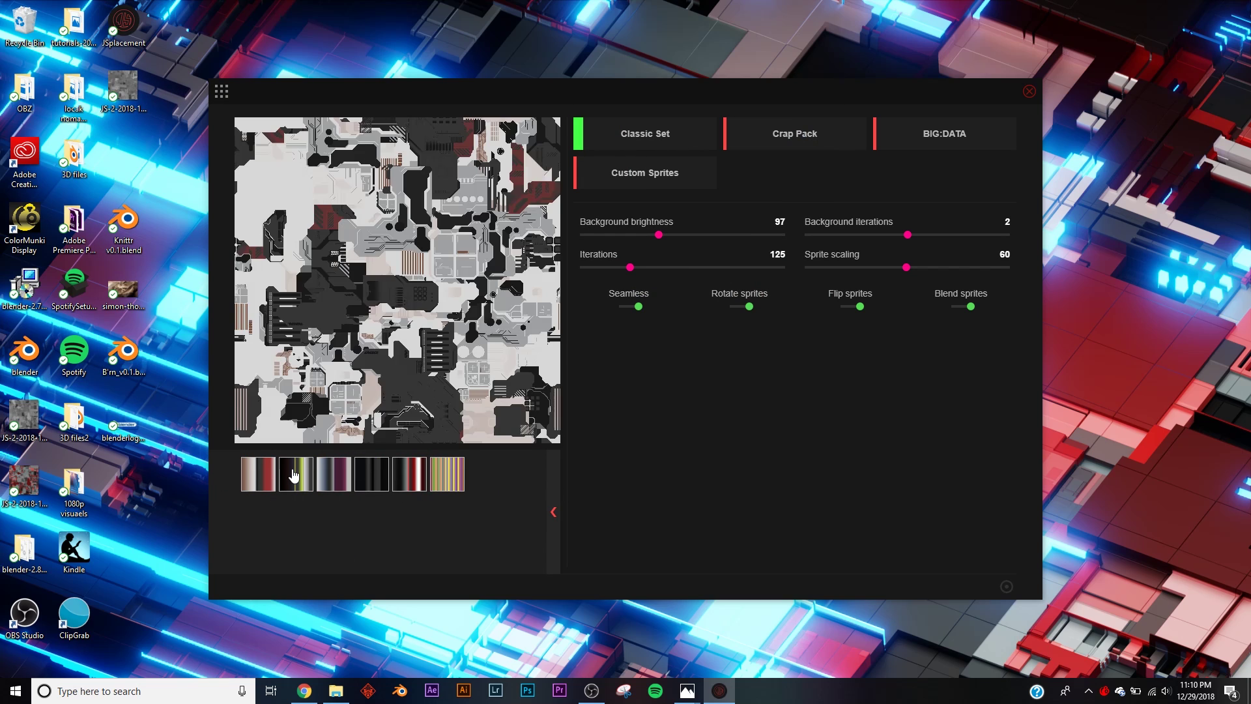
left_click(294, 477)
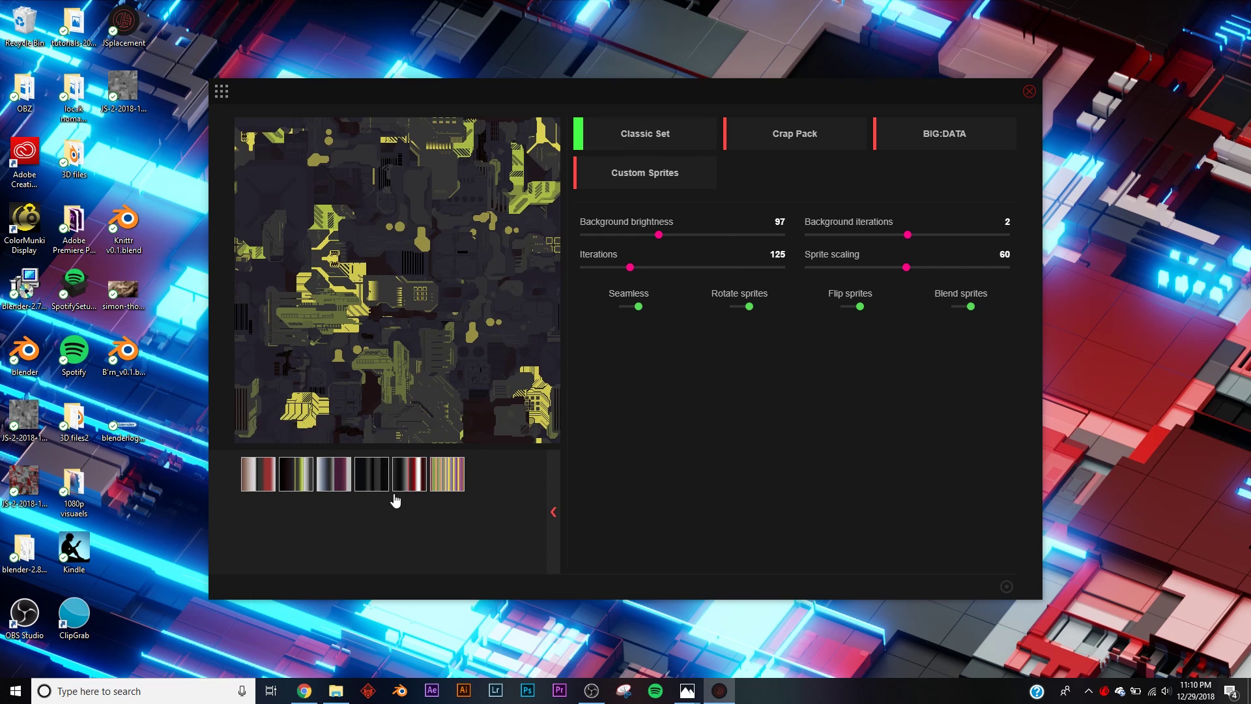
left_click(409, 474)
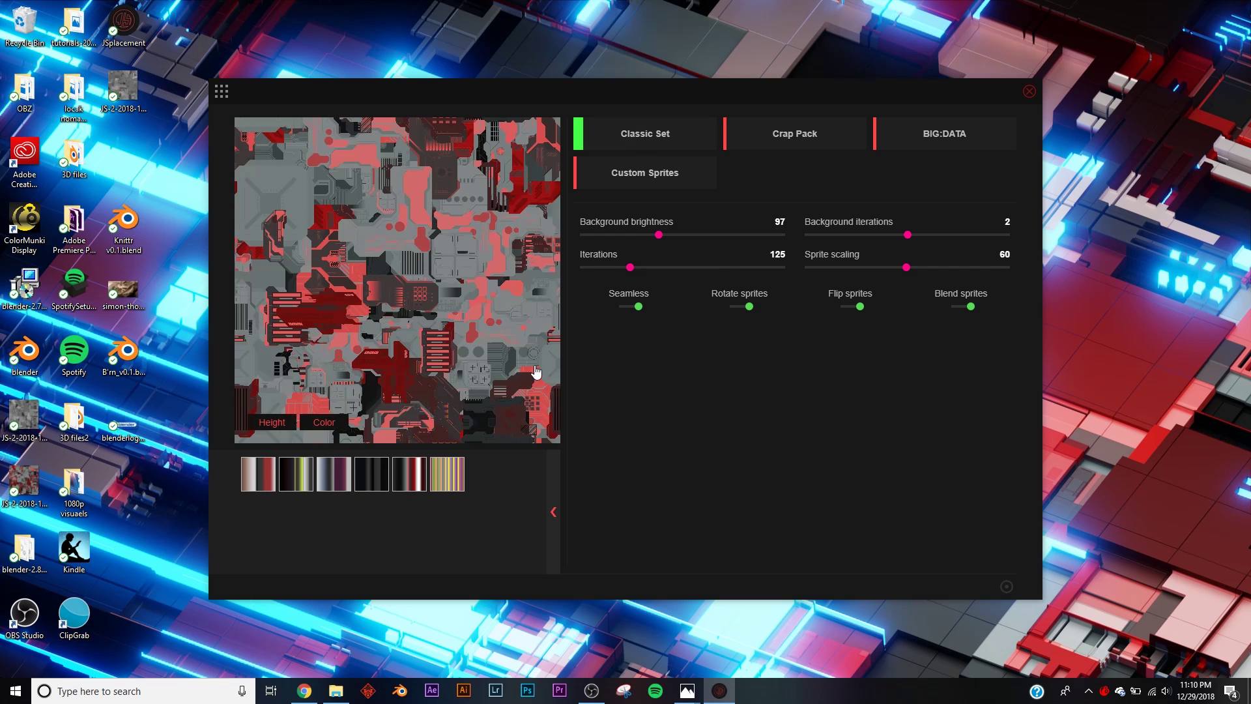
left_click(553, 515)
Step: Save the red/grey colour map, test Invert twice, and close JSplacement
left_click(485, 555)
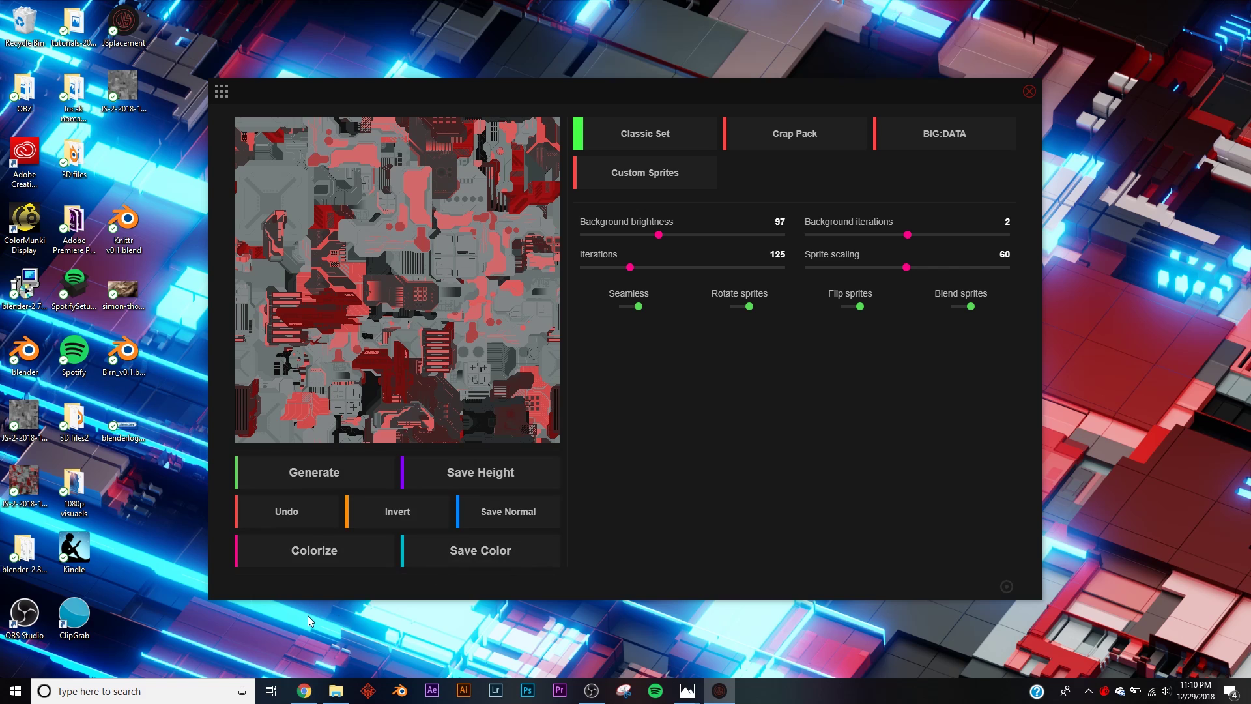
key("Return")
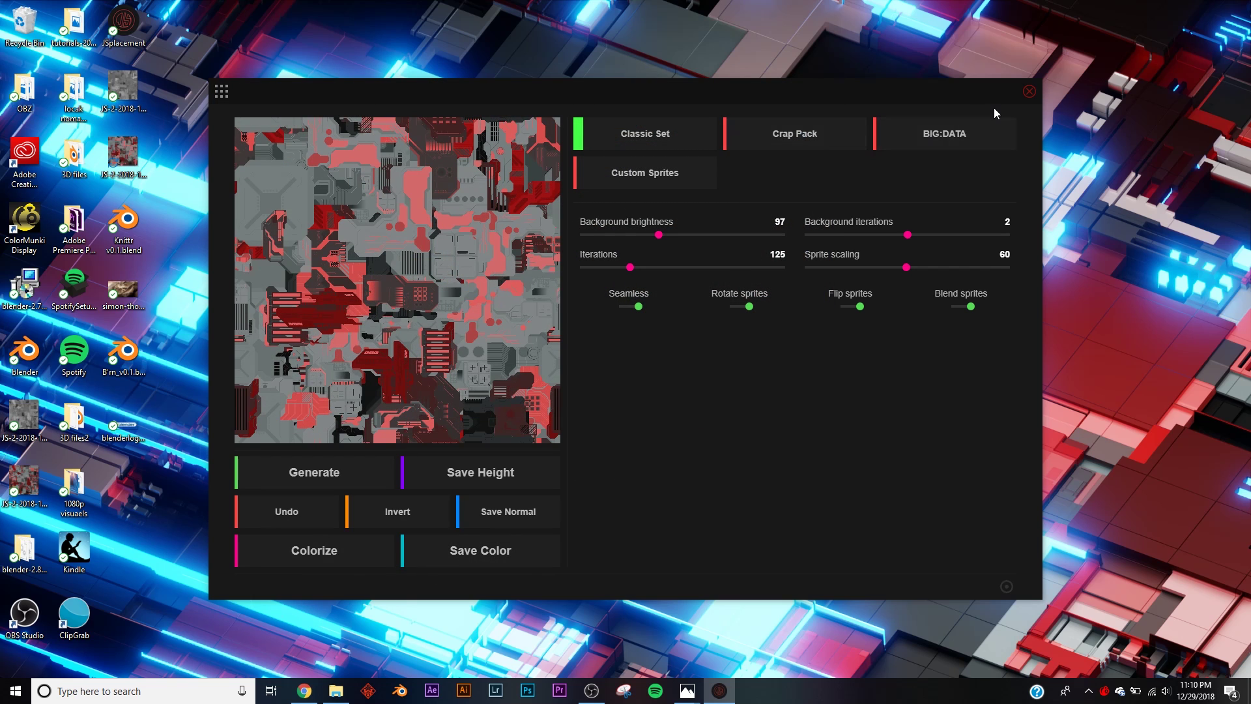
left_click(406, 522)
left_click(406, 522)
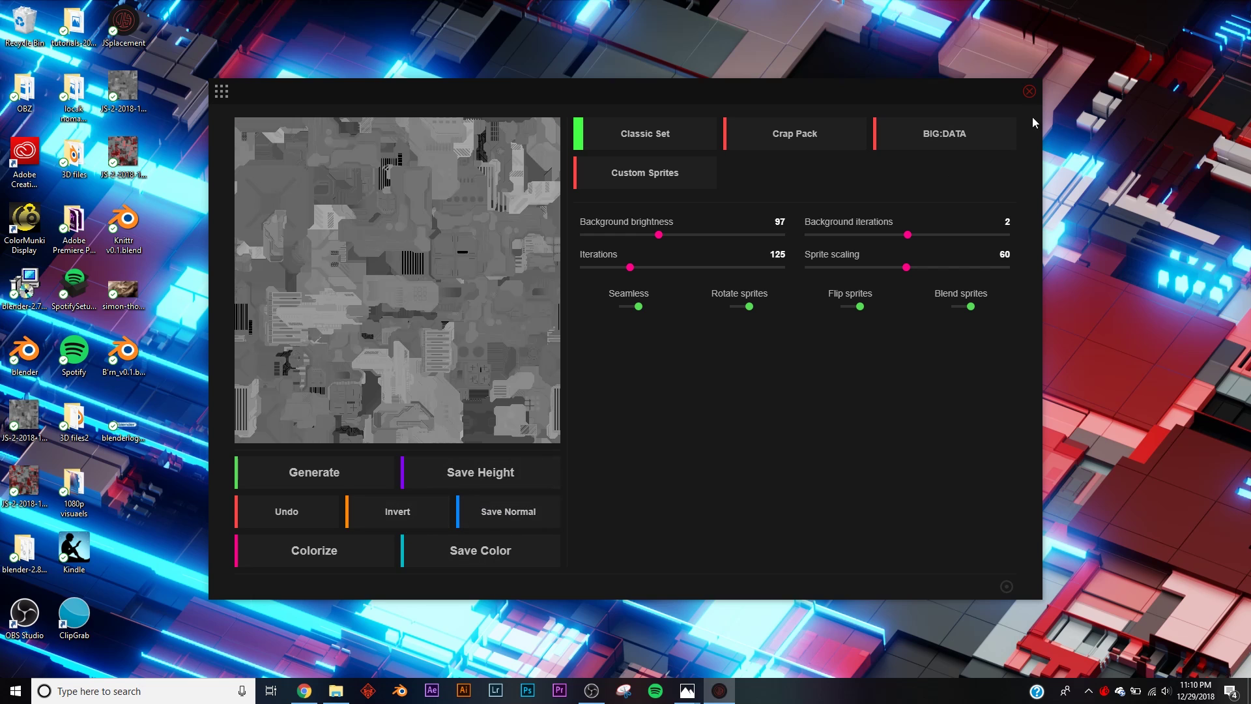
left_click(1028, 93)
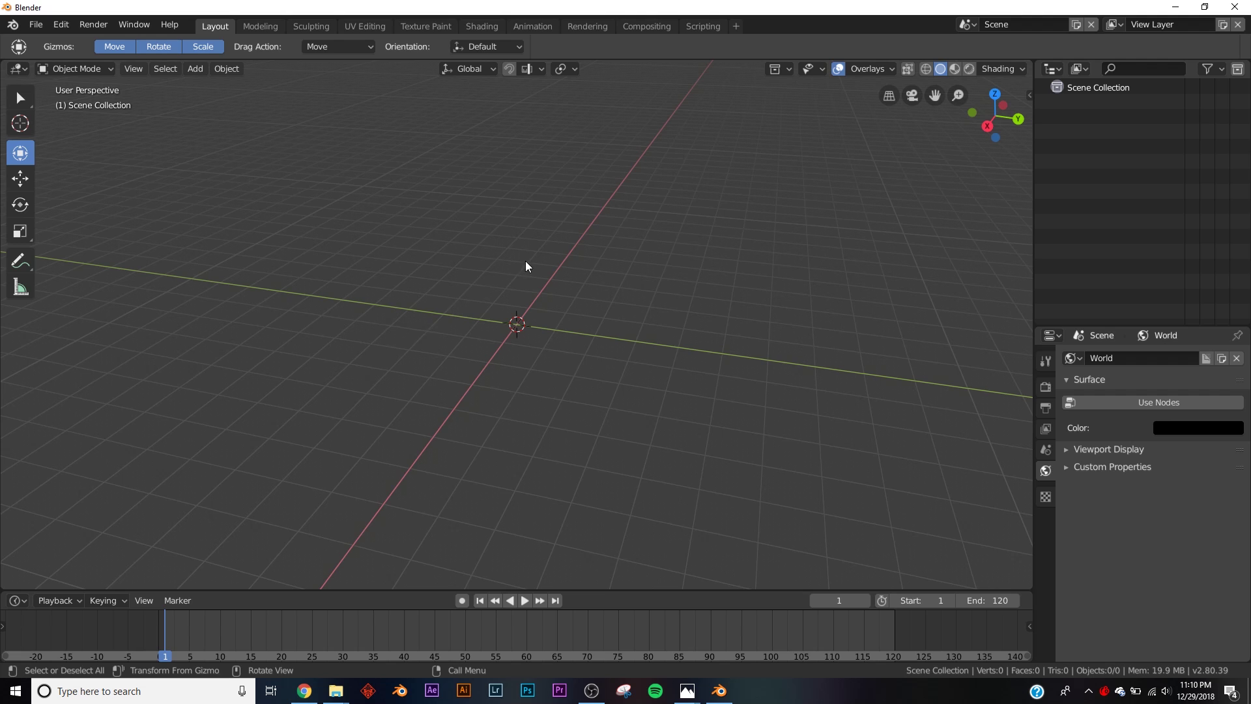
Step: Add a plane mesh and scale it up by a factor of 8
key("shift+a")
mouse_move(527, 266)
left_click(573, 261)
key("s")
key("8")
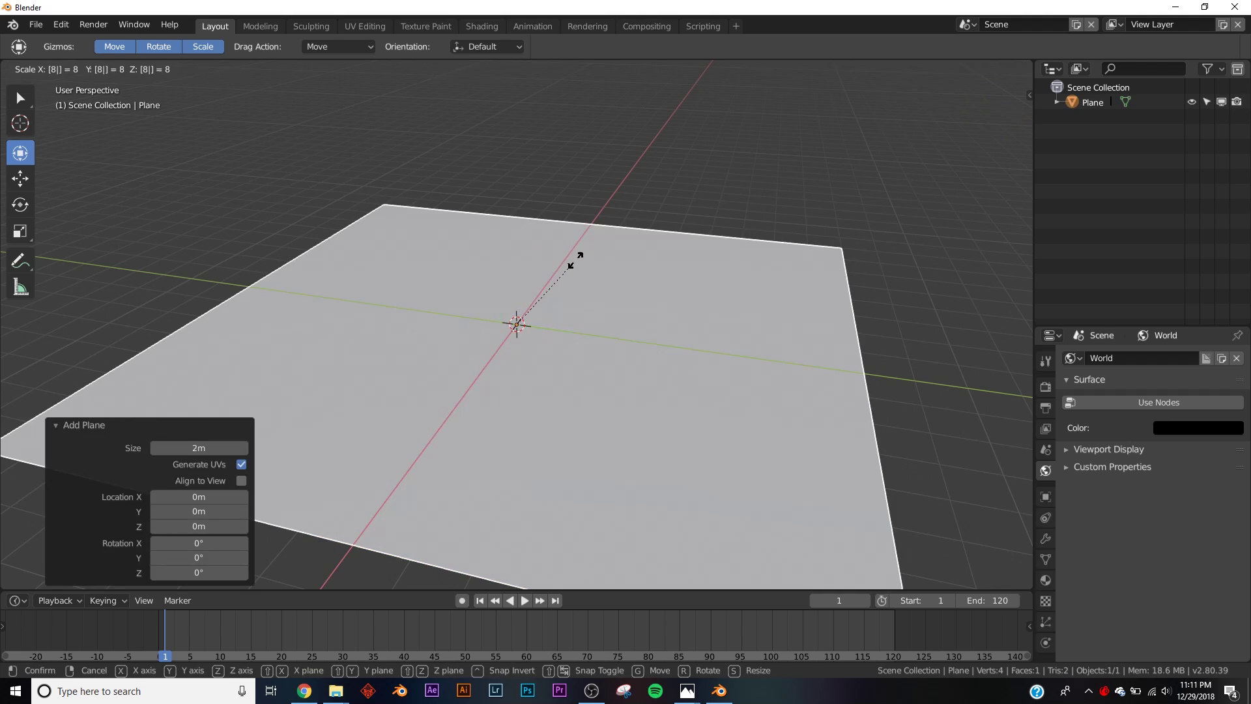
key("Return")
Step: Subdivide the plane's mesh with 100 cuts in Edit Mode
key("Tab")
right_click(576, 260)
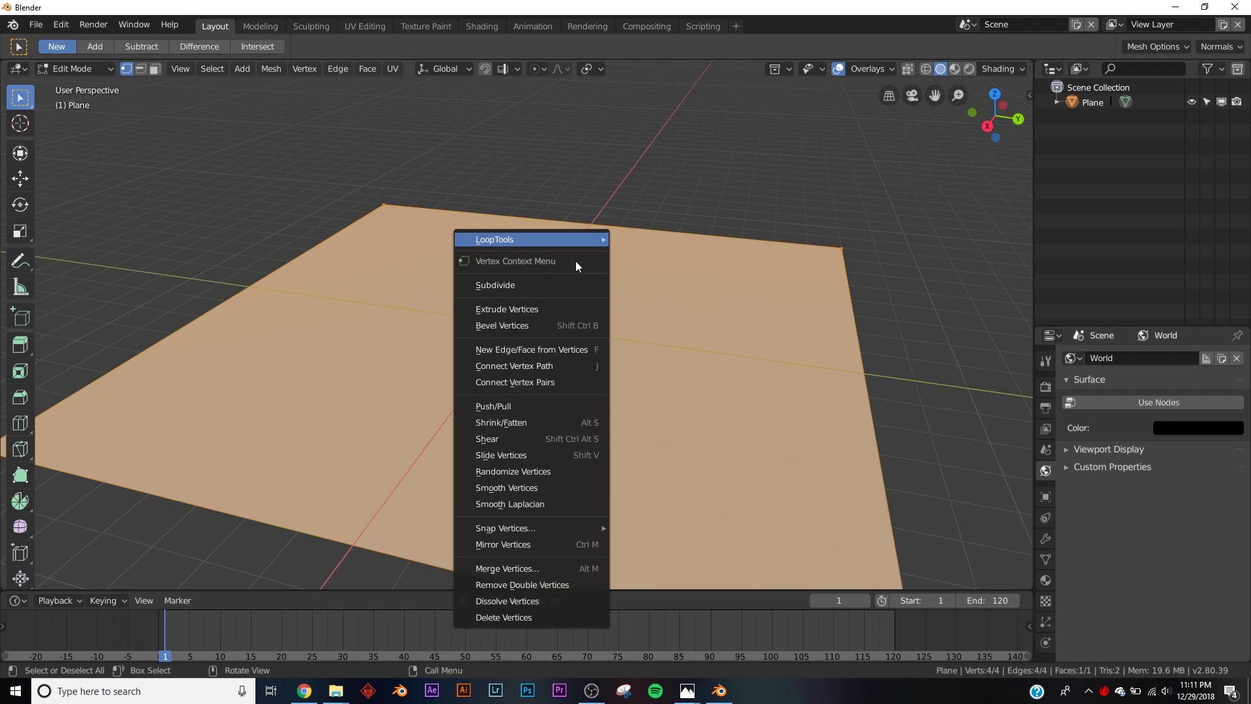
left_click(562, 278)
left_click(188, 474)
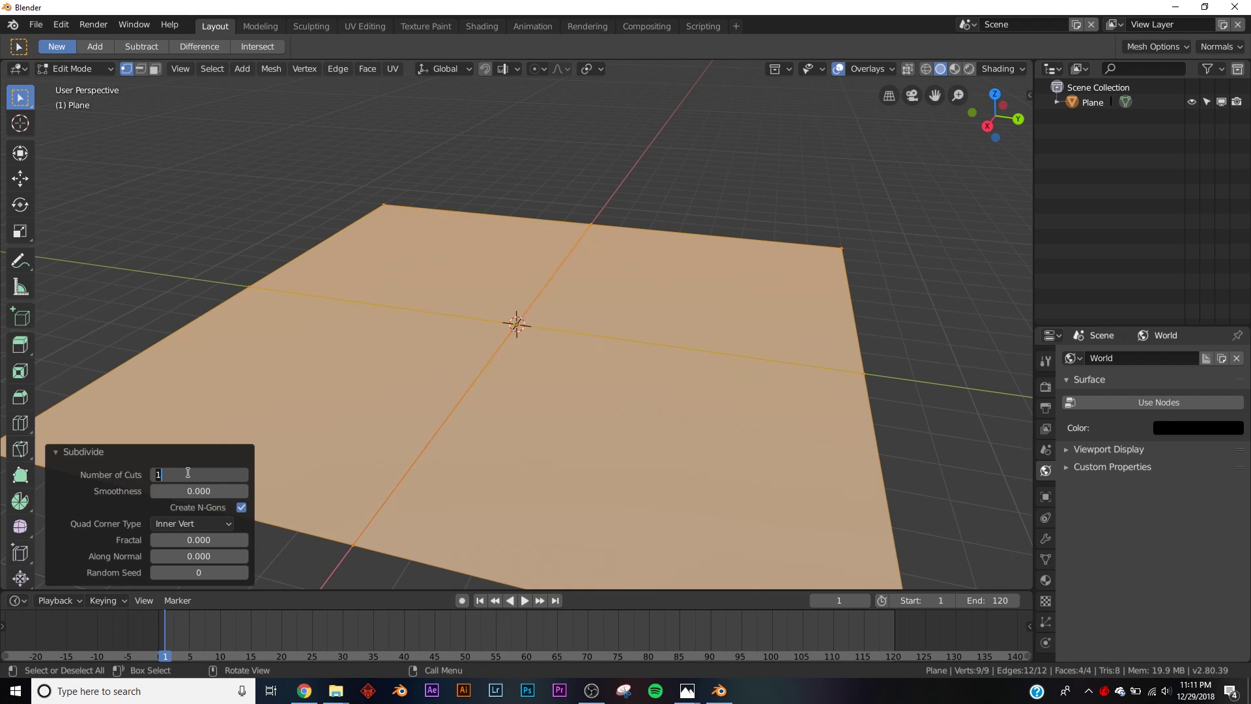
key("Return")
key("Tab")
middle_click_drag(871, 469, 751, 452)
scroll(751, 452, "down", 3)
scroll(717, 443, "up", 5)
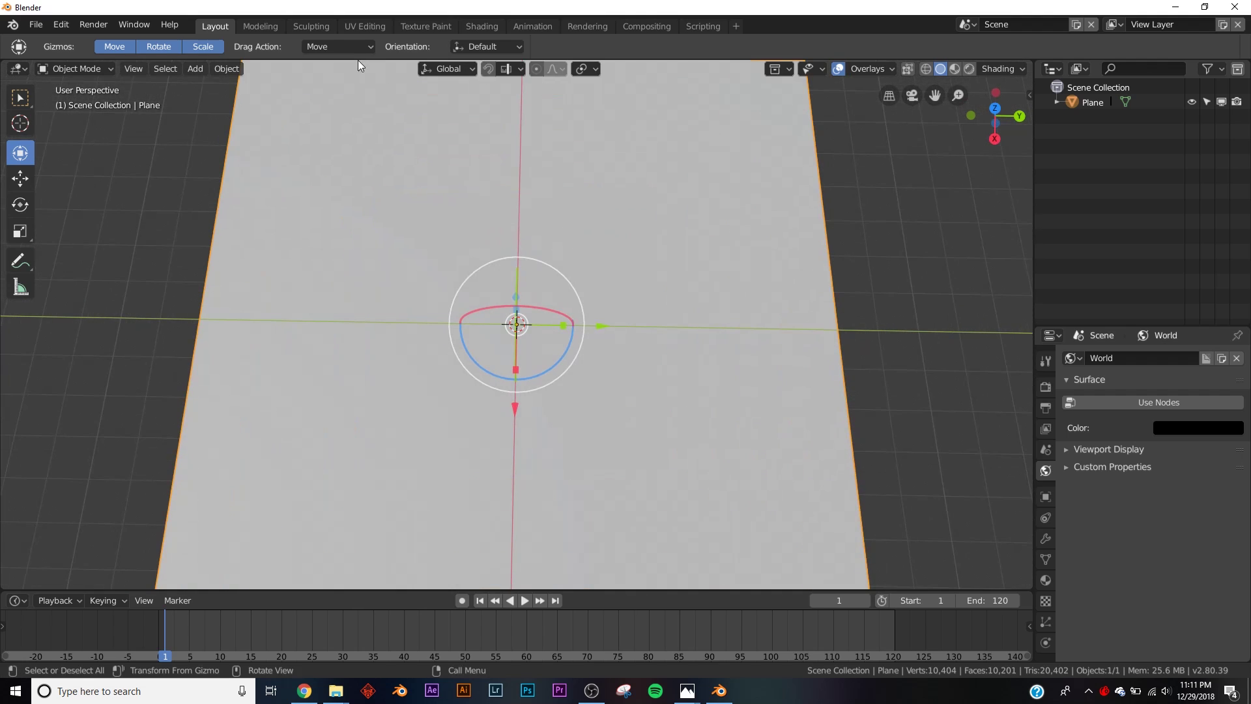
Step: UV-unwrap the plane in the Shading workspace
left_click(482, 26)
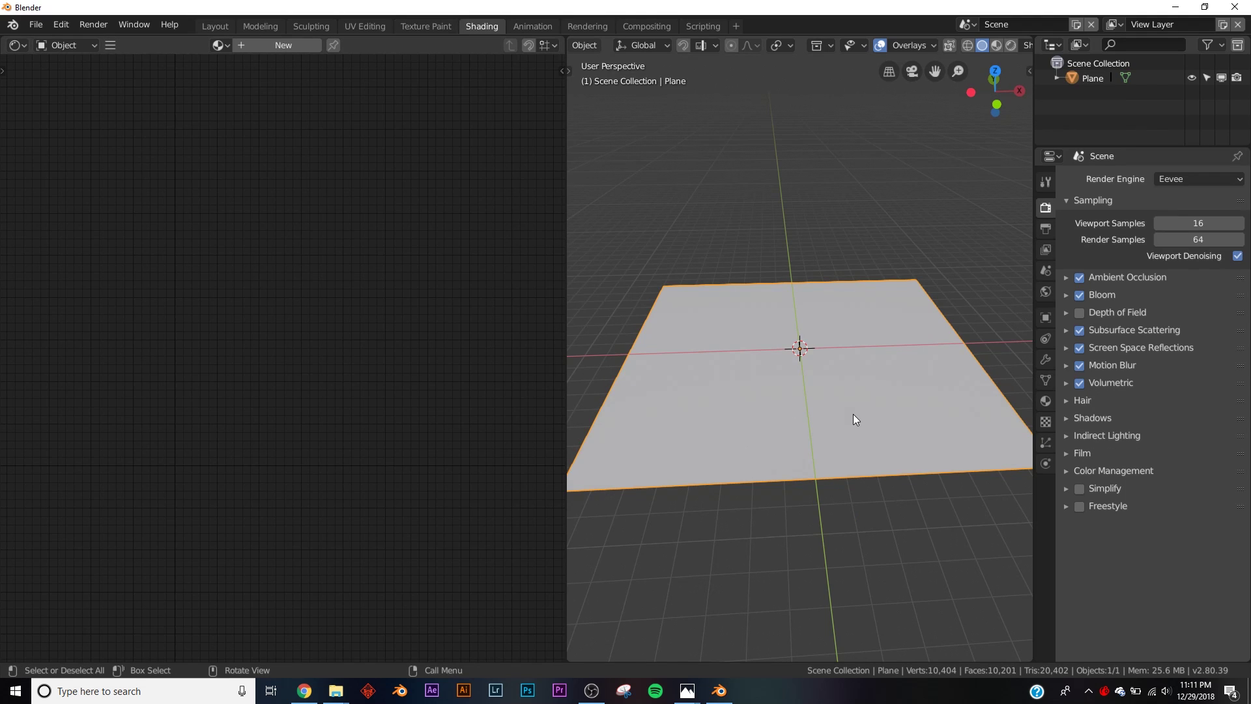
key("Tab")
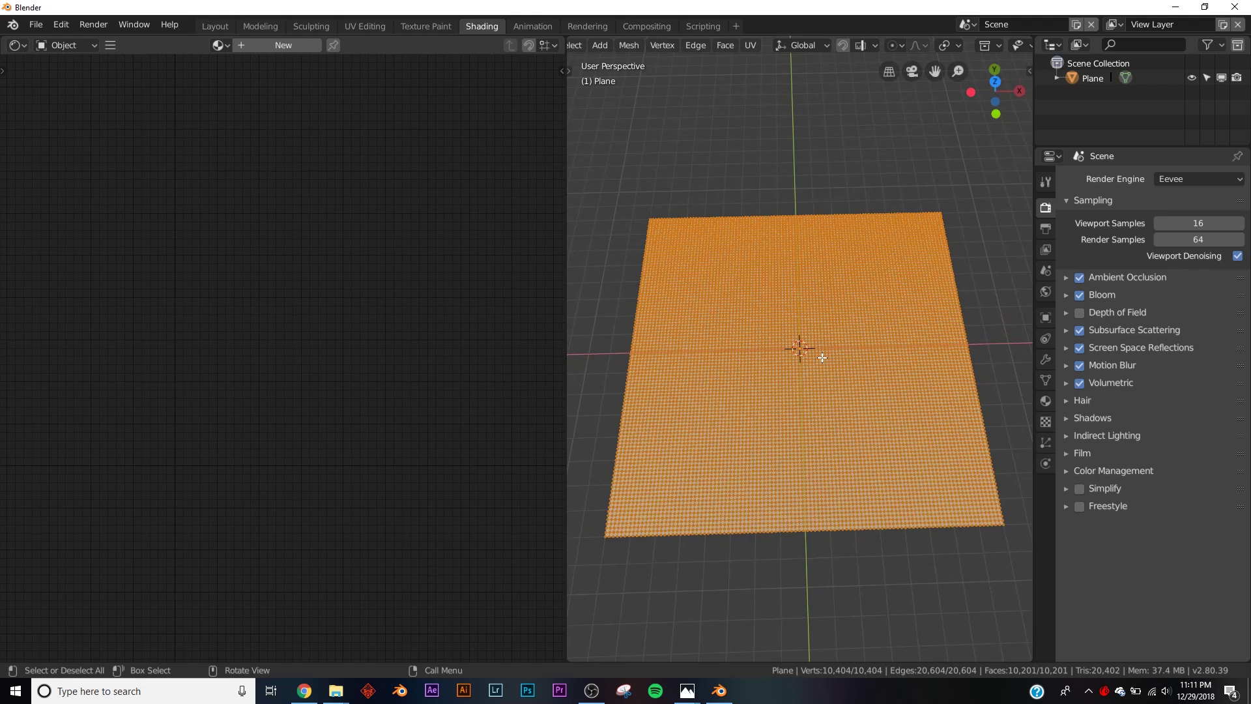
key("u")
left_click(822, 357)
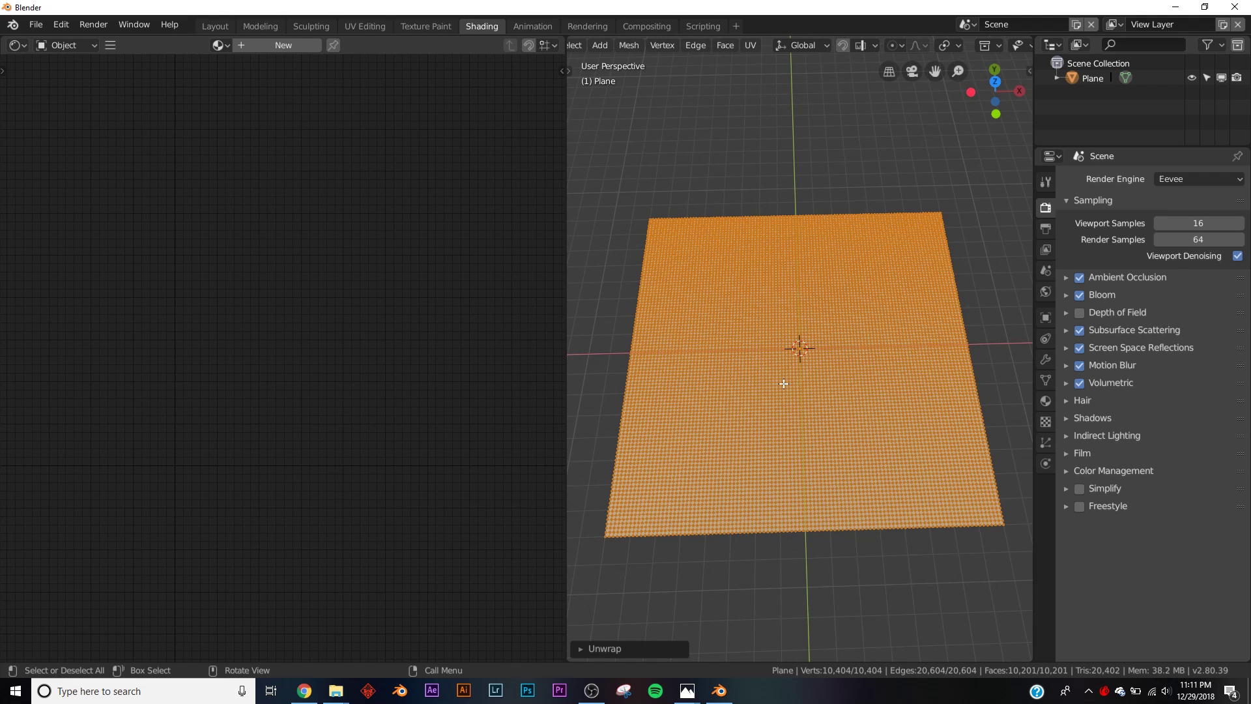
key("Tab")
middle_click_drag(779, 346, 778, 357)
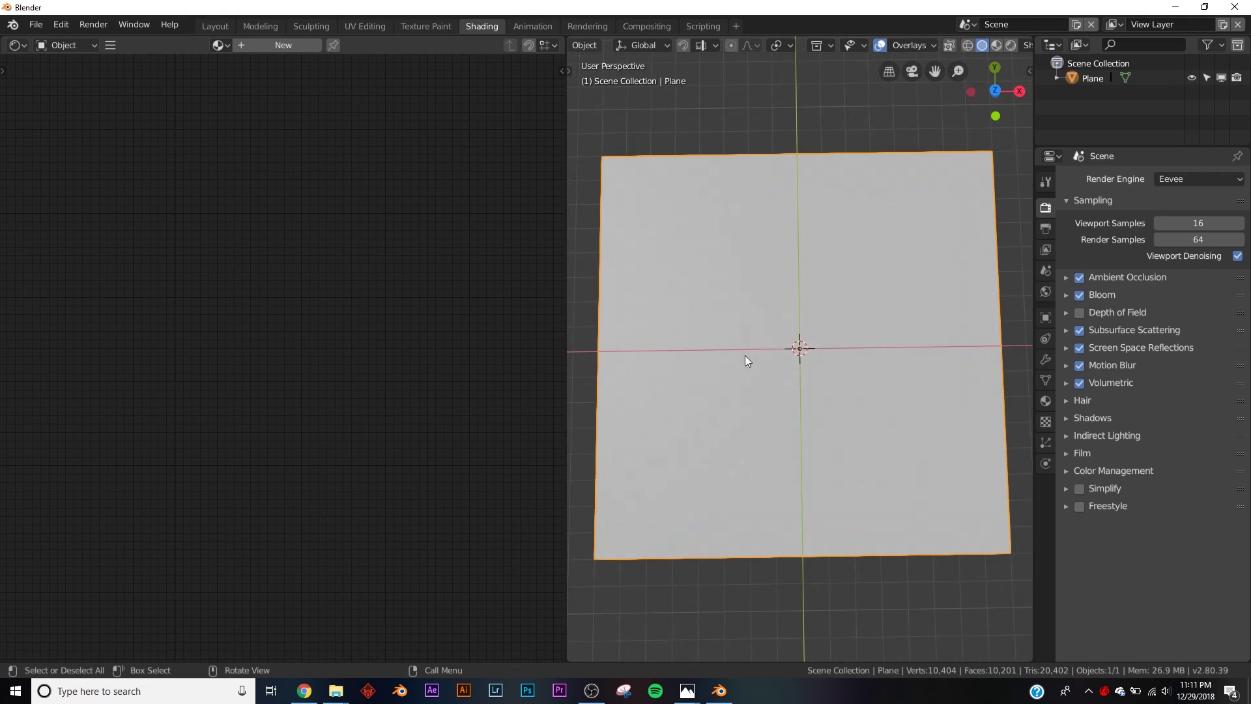
Step: Create a new material and add an Image Texture node via node search 'im'
left_click(279, 47)
key("Home")
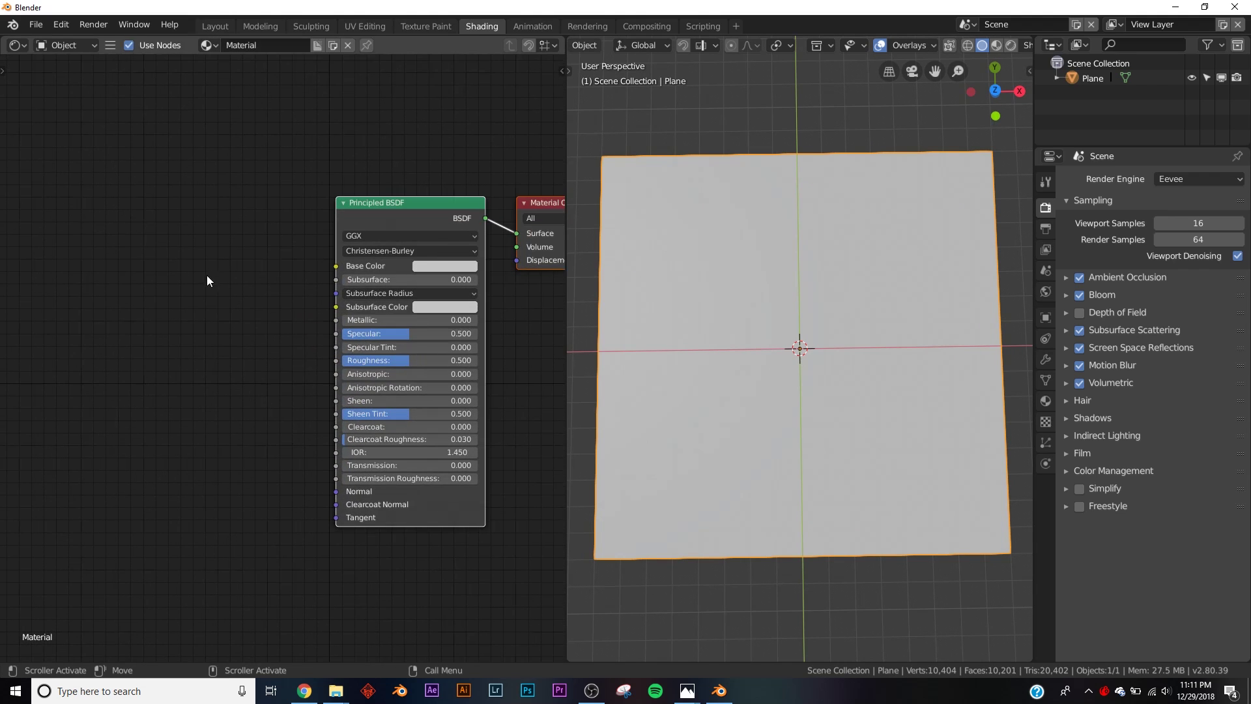
key("shift+a")
left_click(199, 248)
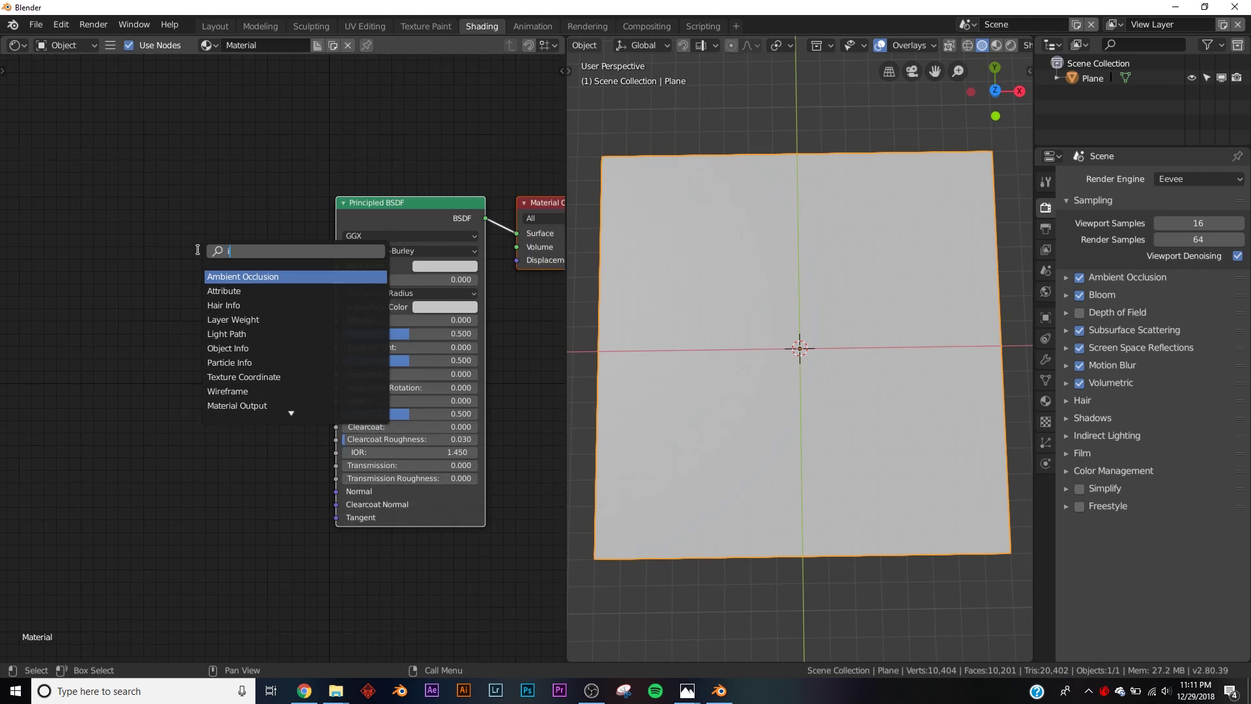
type("i")
key("BackSpace")
type("im")
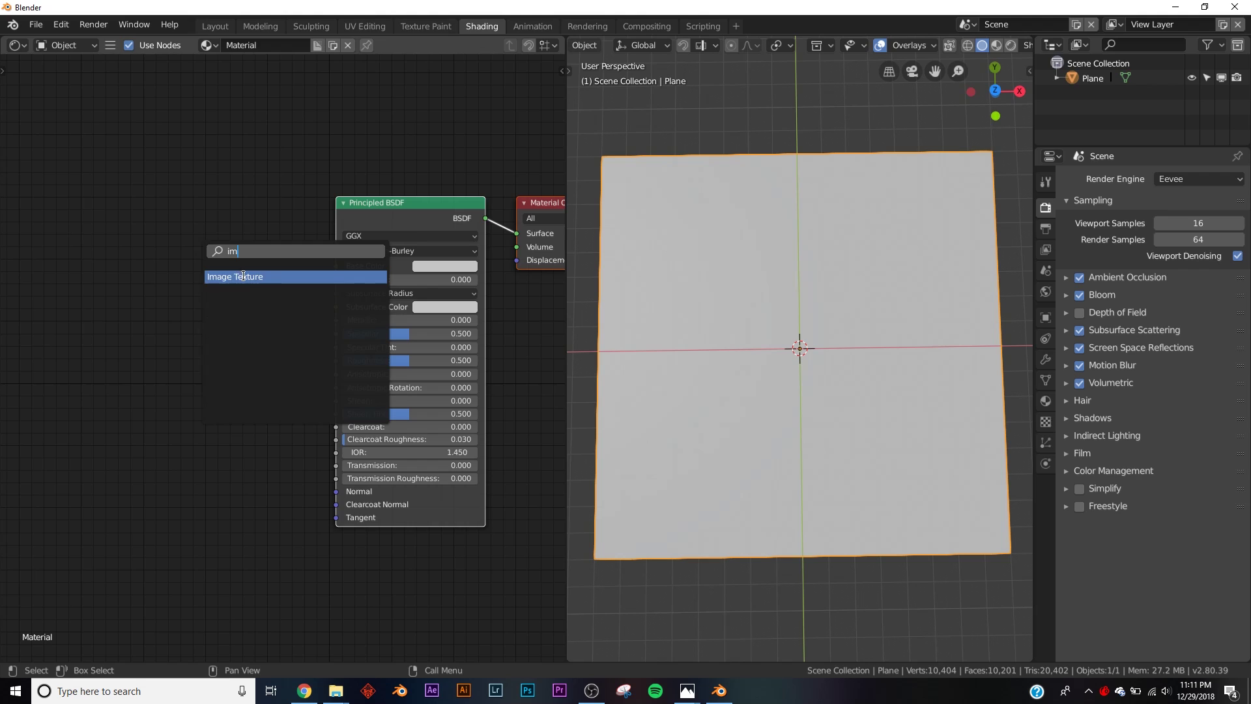
left_click(243, 277)
Step: Load the red/grey colour map from Desktop, wire it into Base Color, and preview in Material view
left_click(202, 292)
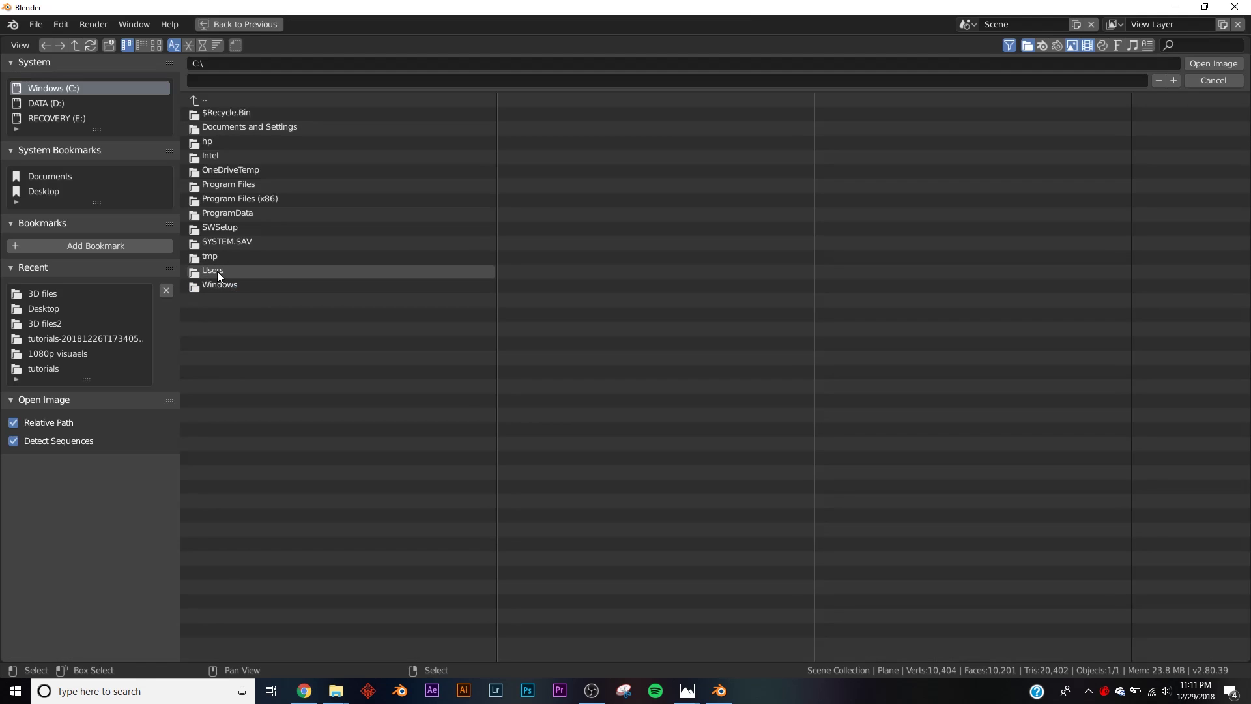
left_click(43, 308)
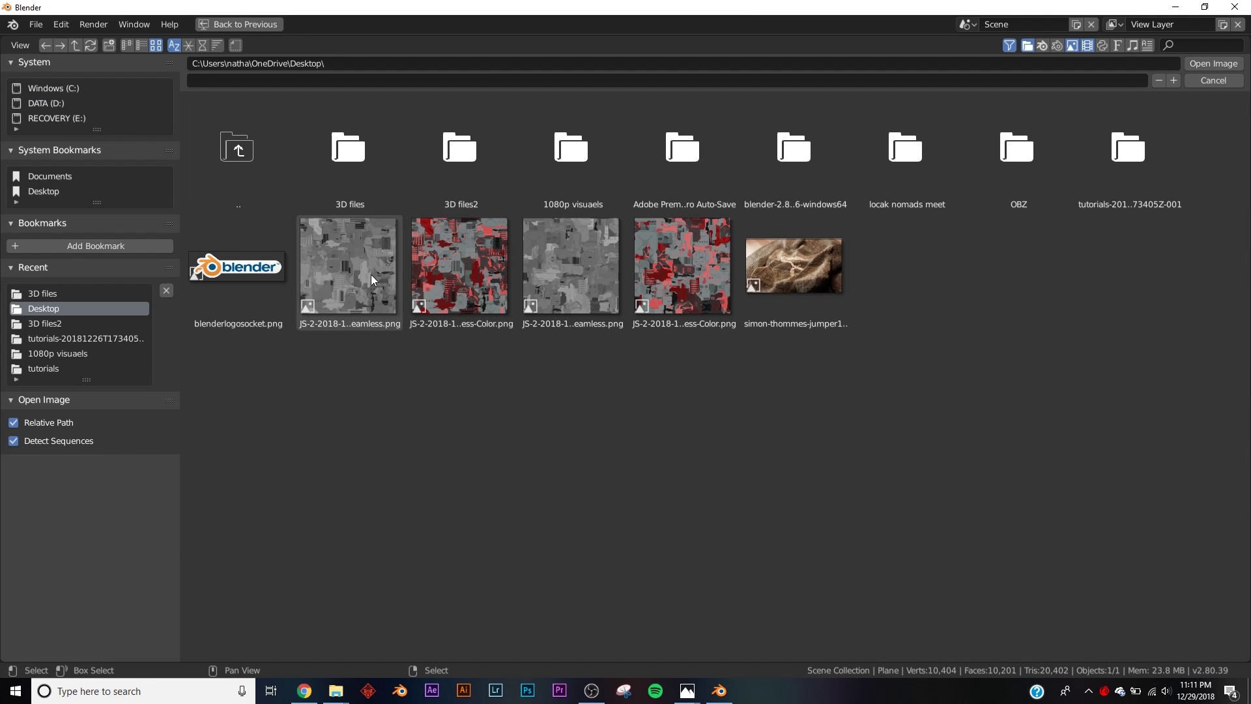
double_click(448, 268)
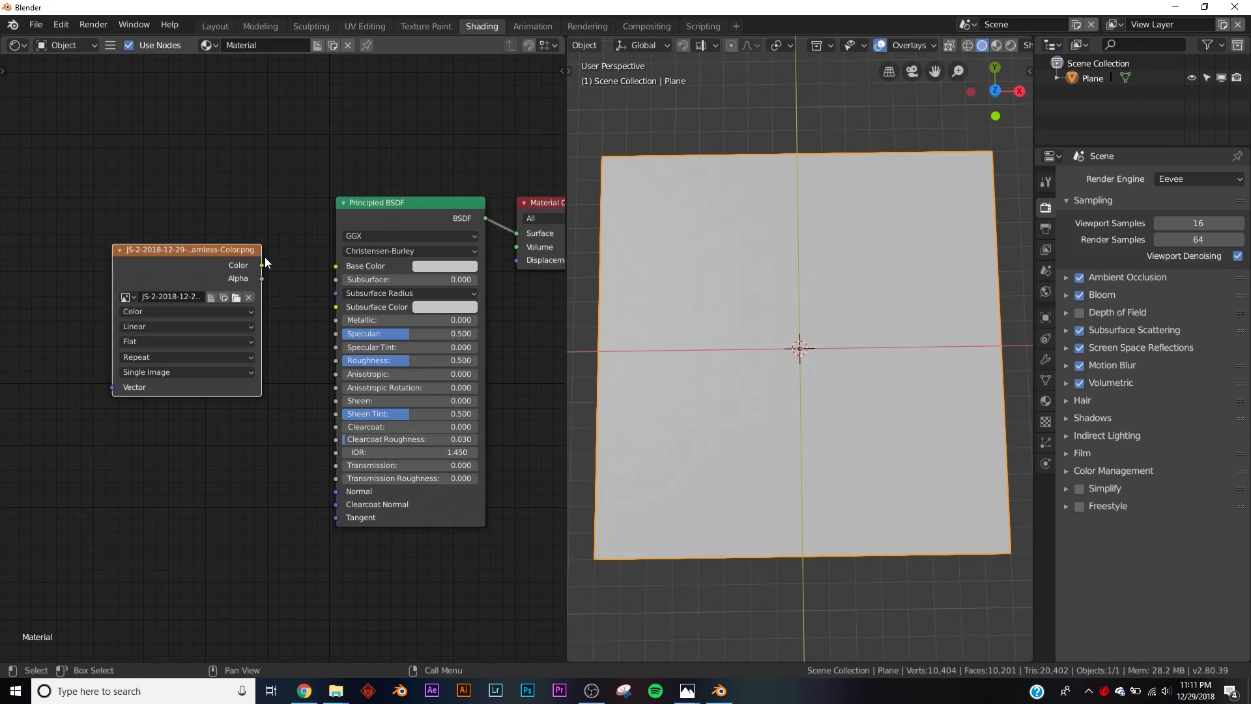
left_click_drag(261, 266, 350, 274)
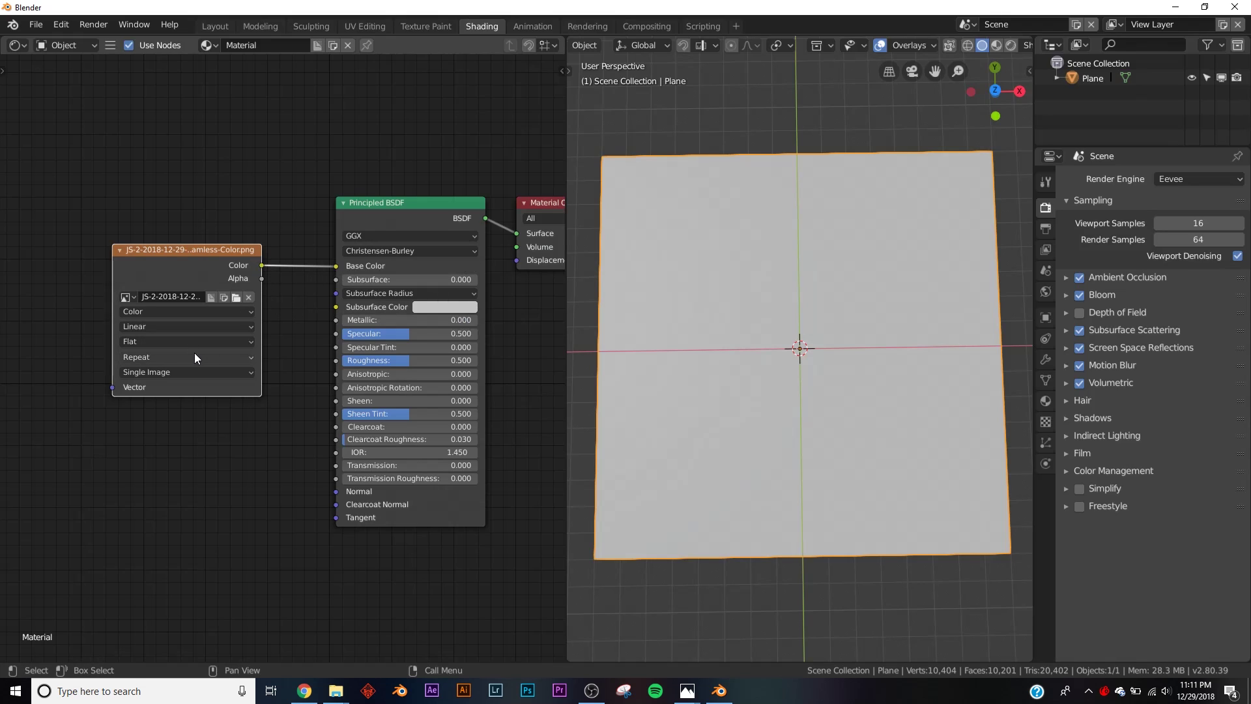
key("z")
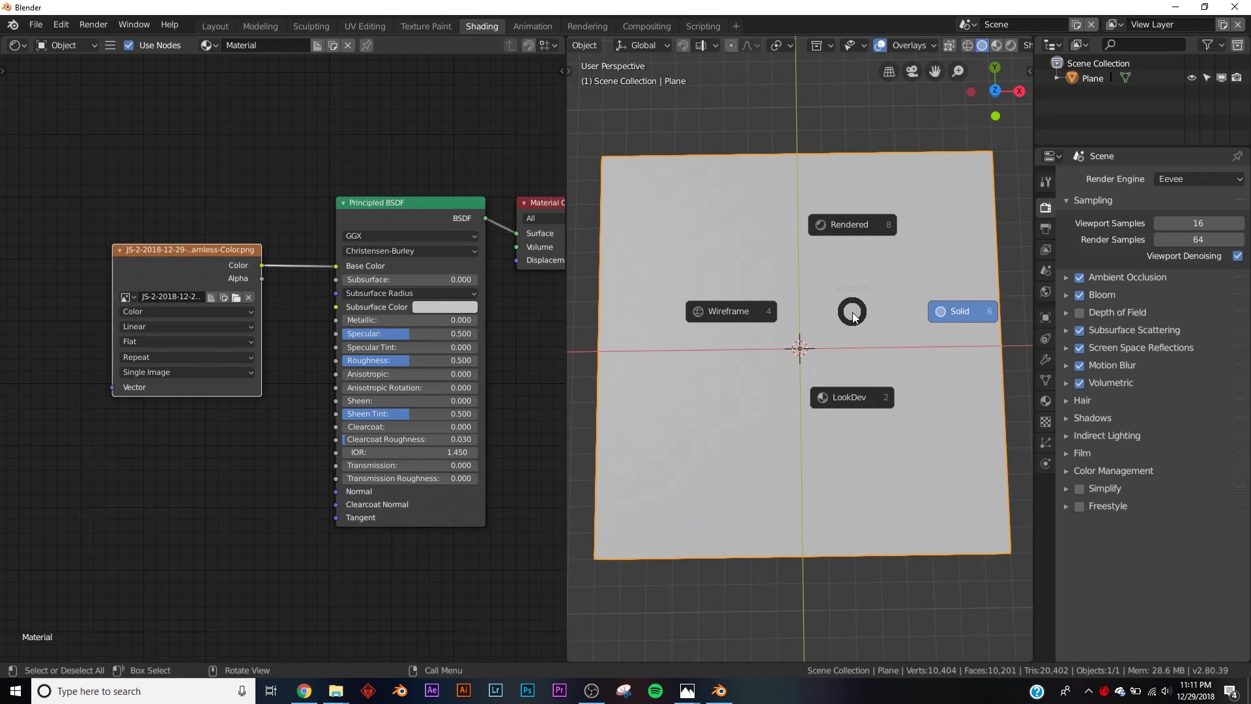
left_click(781, 474)
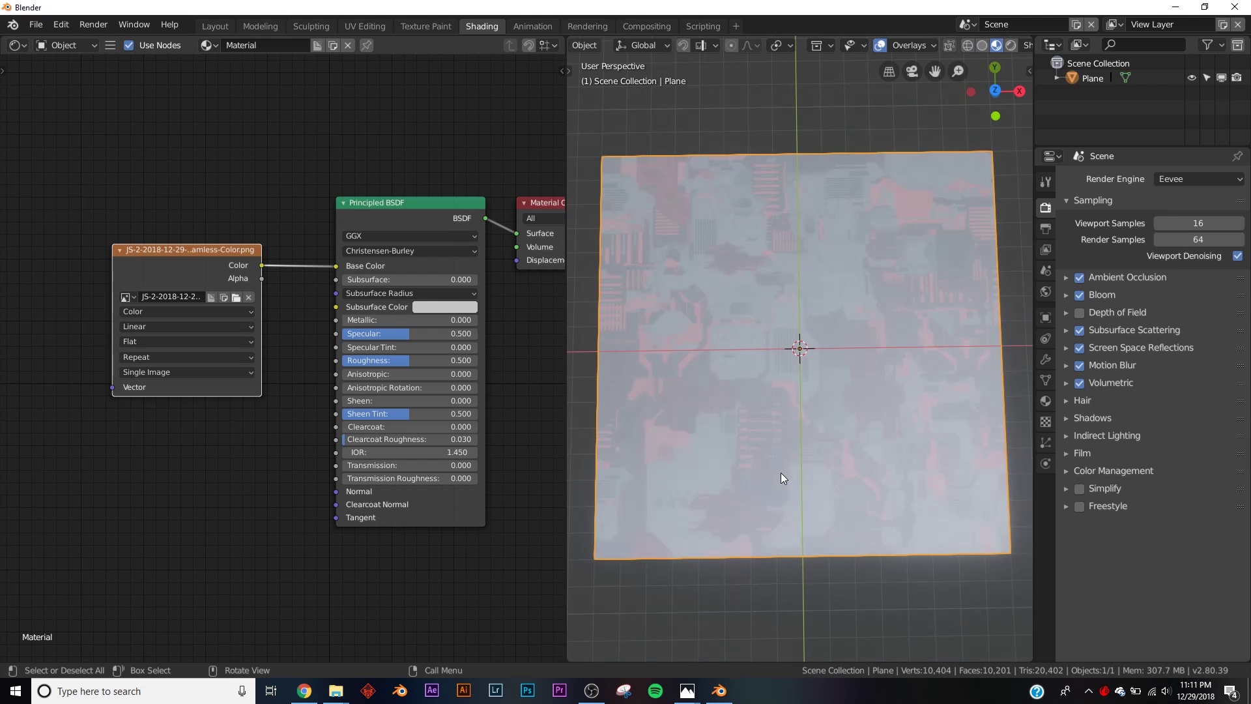
middle_click_drag(780, 472, 805, 441)
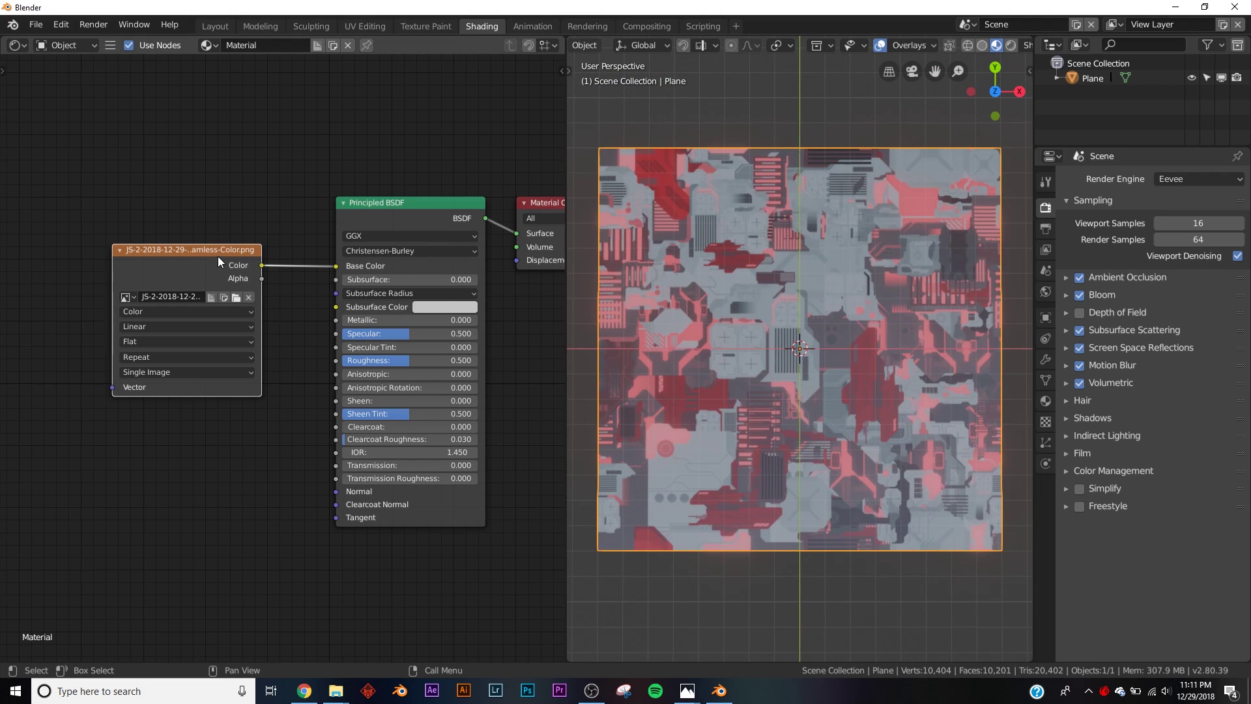
Step: Duplicate the texture node as Non-Color Data with the grey Seamless.png, placed below
key("shift+d")
left_click(211, 411)
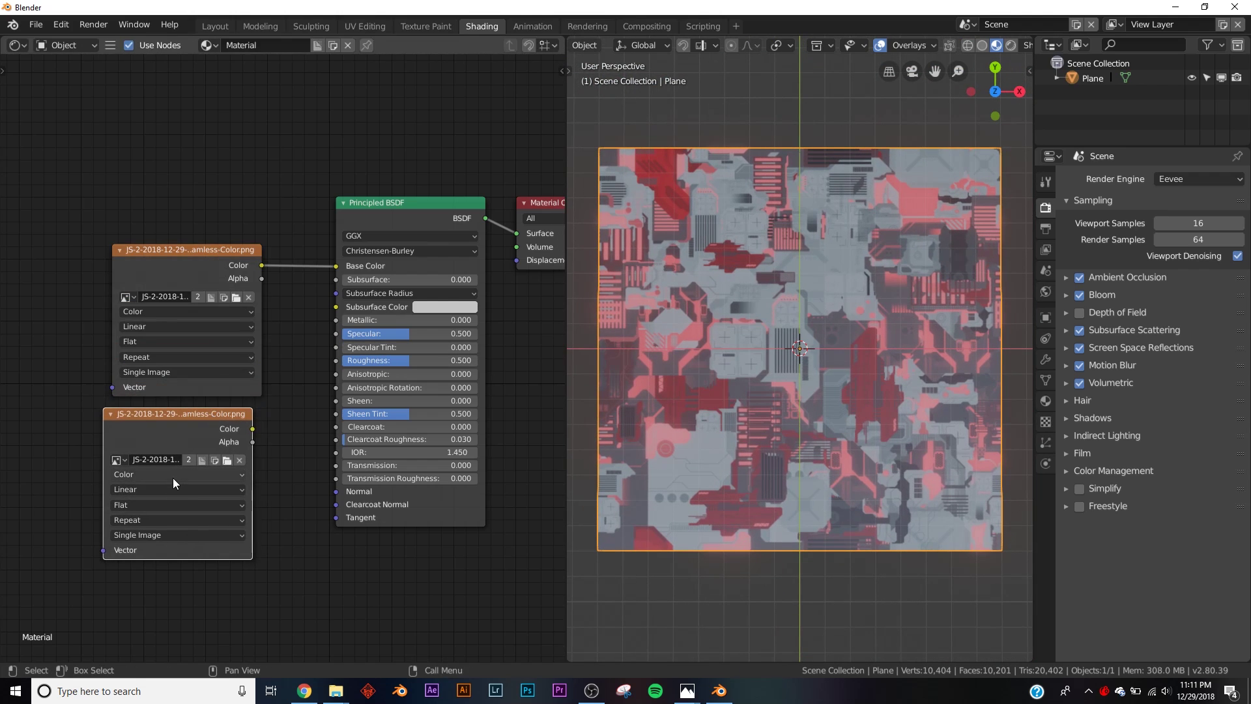
left_click(173, 475)
left_click(177, 451)
left_click(227, 460)
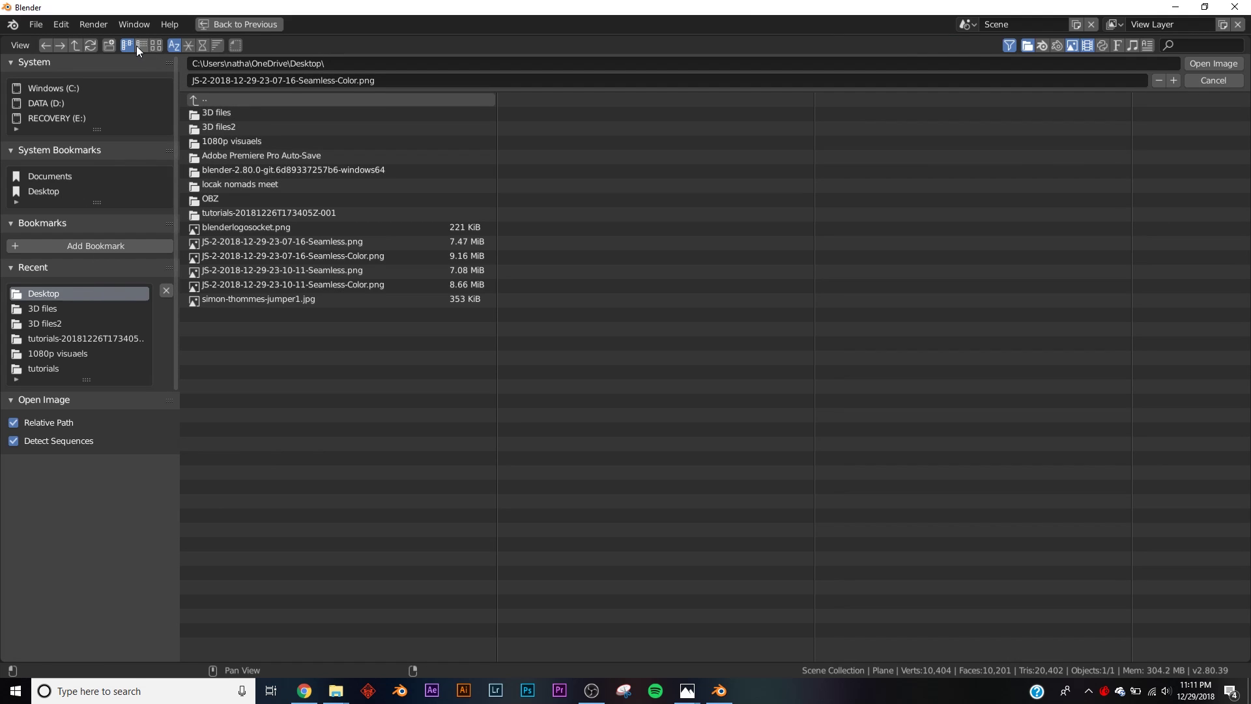
left_click(153, 45)
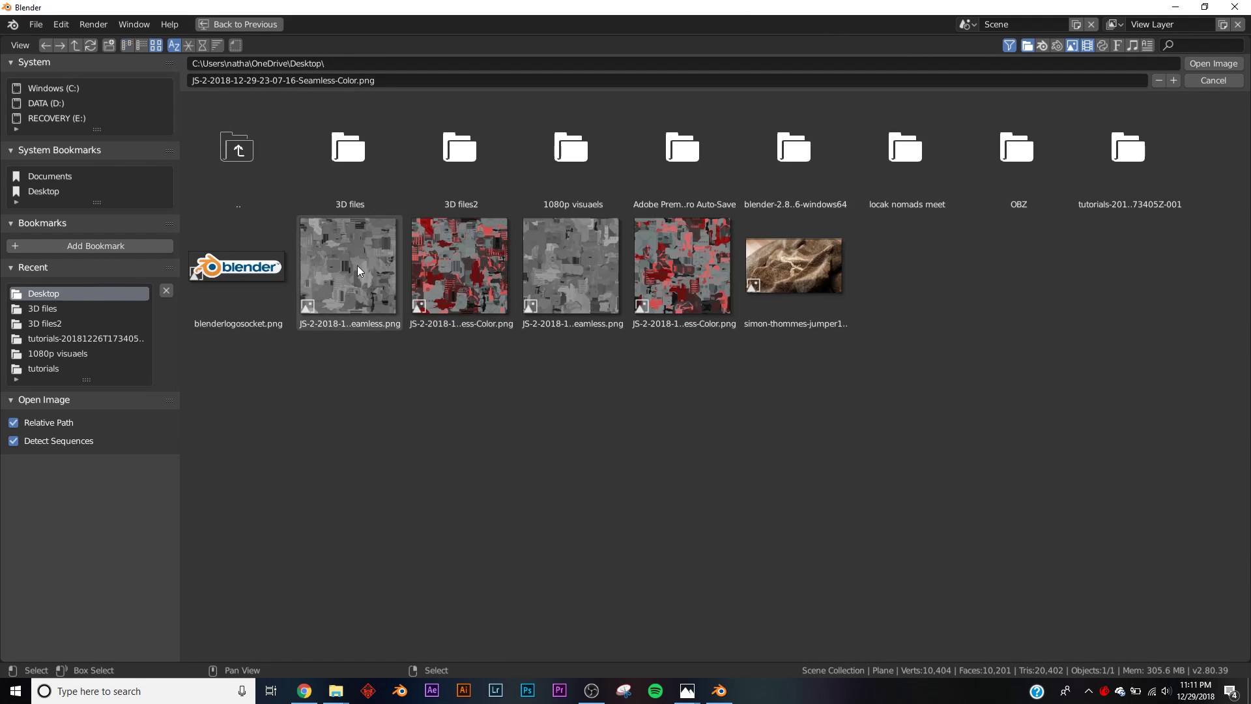
double_click(334, 262)
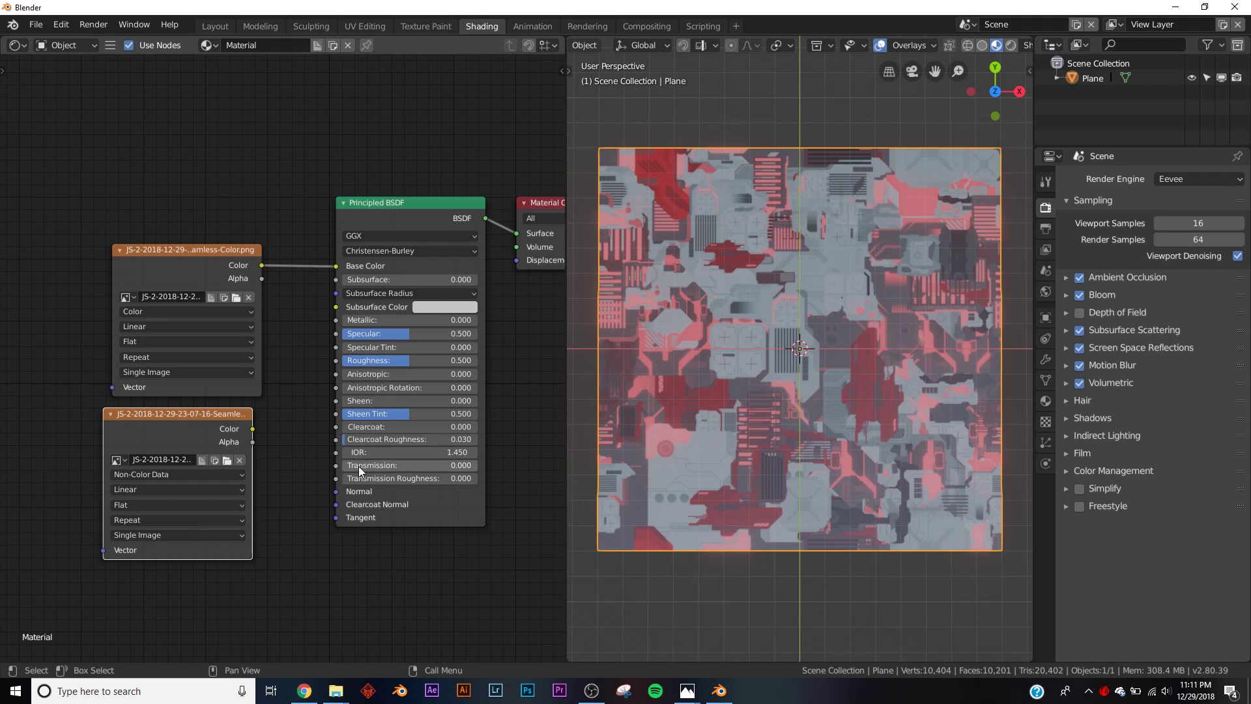
middle_click_drag(246, 428, 397, 318)
left_click_drag(397, 318, 260, 326)
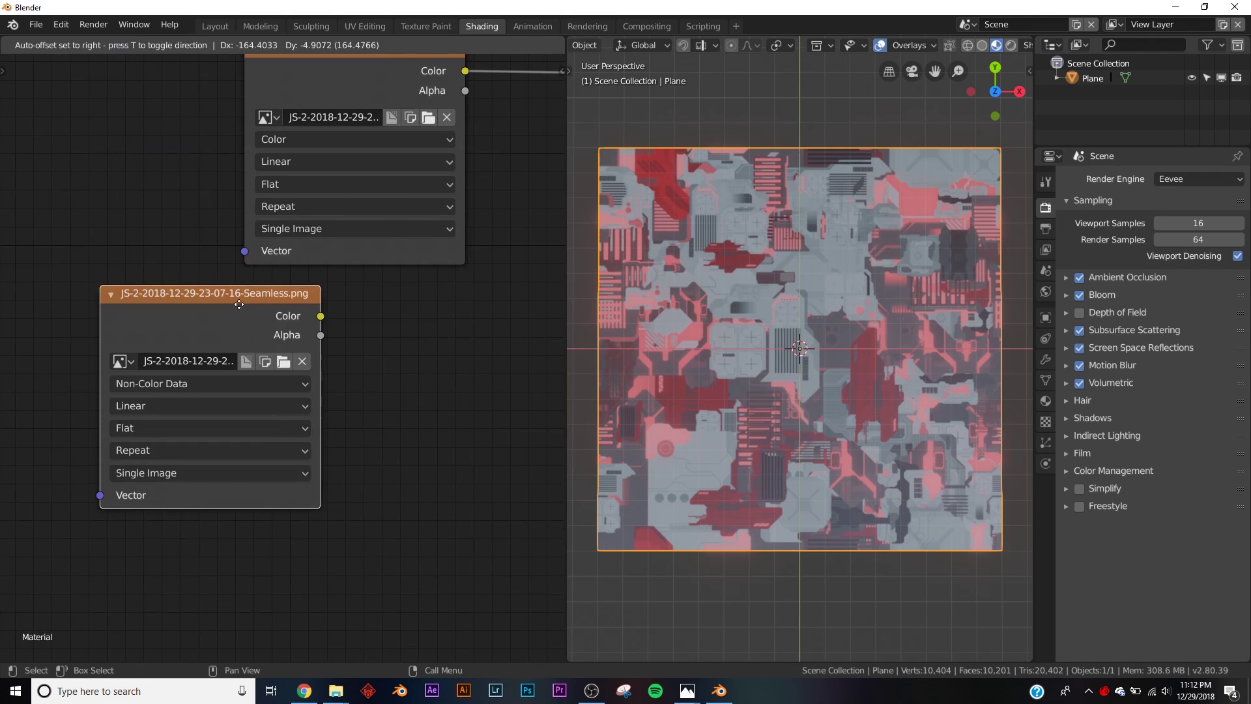
middle_click_drag(399, 350, 424, 378)
key("shift+a")
Step: Add a Bump node linking the height map's Color to Height and Normal to the shader's Normal
left_click(425, 374)
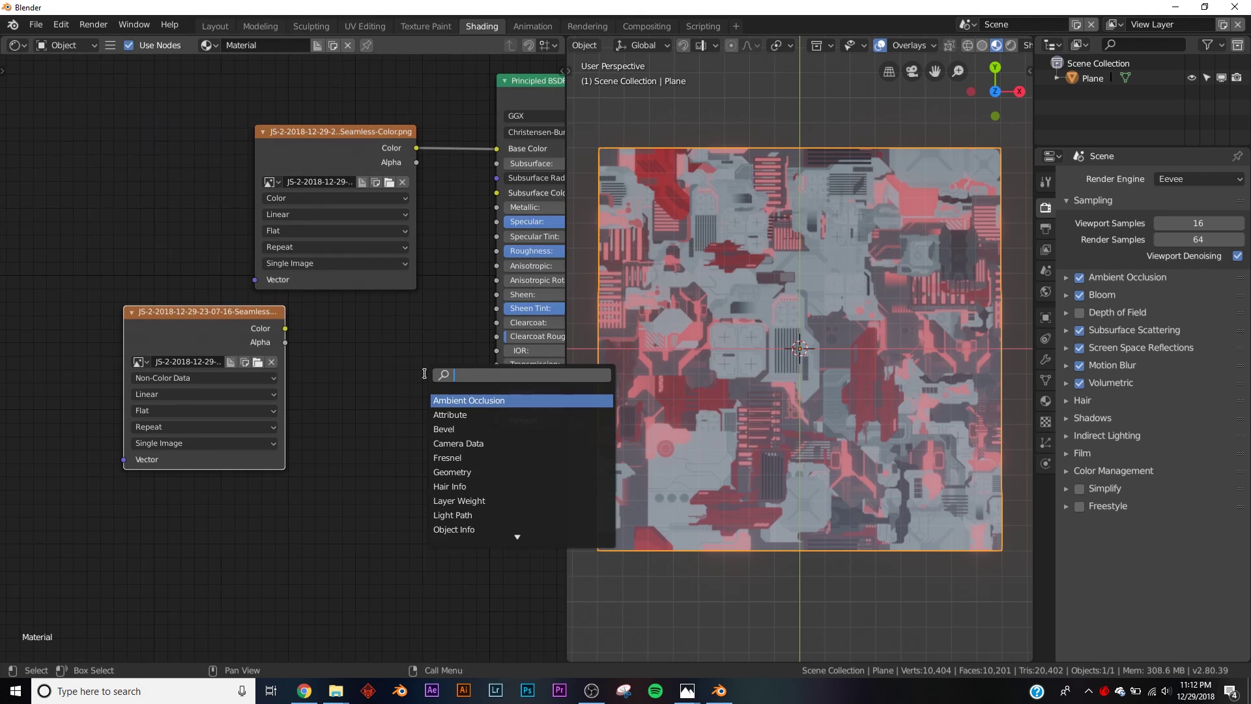
type("bum")
key("Return")
left_click(330, 355)
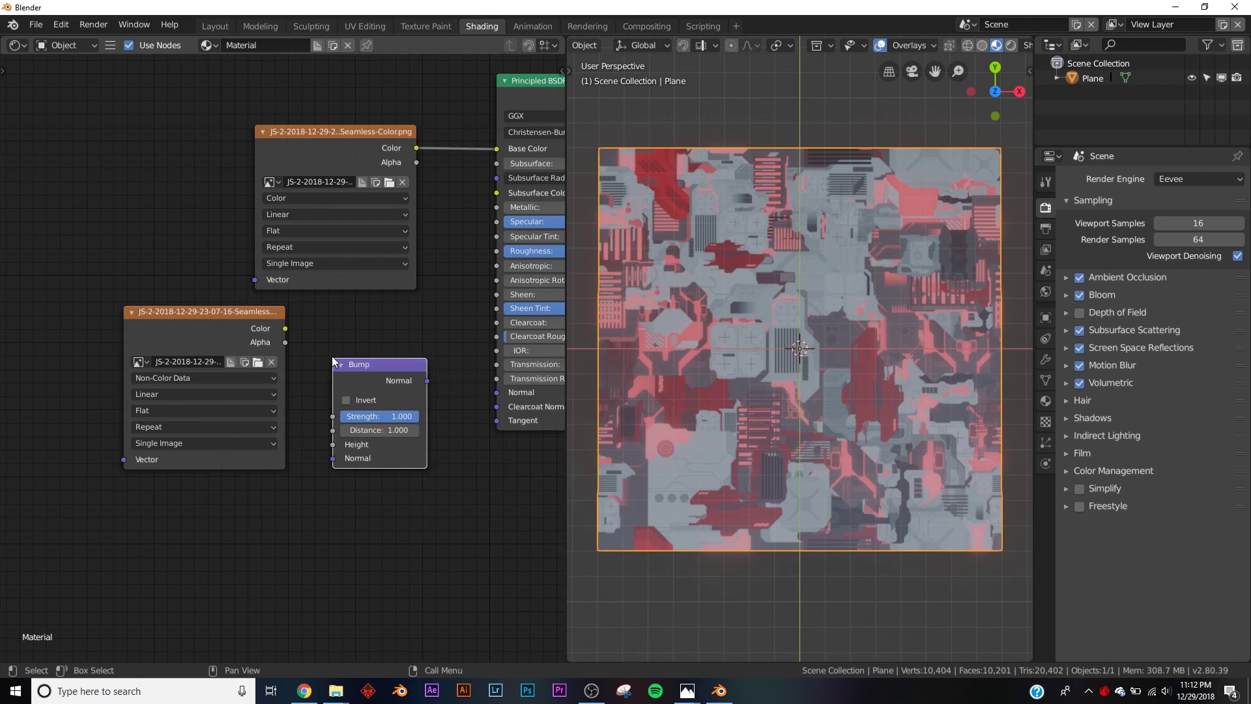
left_click_drag(285, 329, 332, 446)
left_click_drag(426, 380, 499, 395)
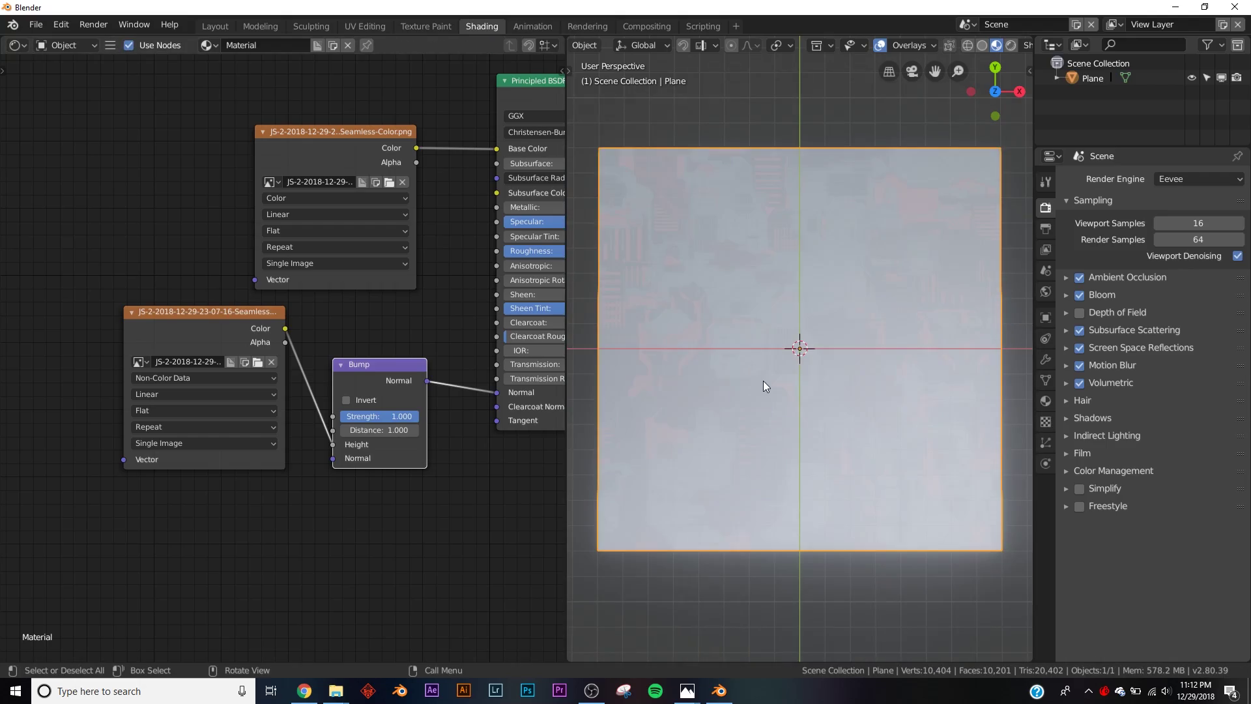
Step: Rotate the preview HDRI lighting and orbit to inspect the plane's raised relief
mouse_move(764, 380)
middle_mouse_down()
mouse_move(760, 328)
mouse_move(784, 365)
mouse_move(787, 315)
mouse_move(792, 379)
mouse_move(934, 412)
mouse_move(928, 326)
mouse_move(913, 314)
mouse_move(1021, 306)
mouse_move(780, 315)
mouse_move(814, 326)
middle_mouse_up()
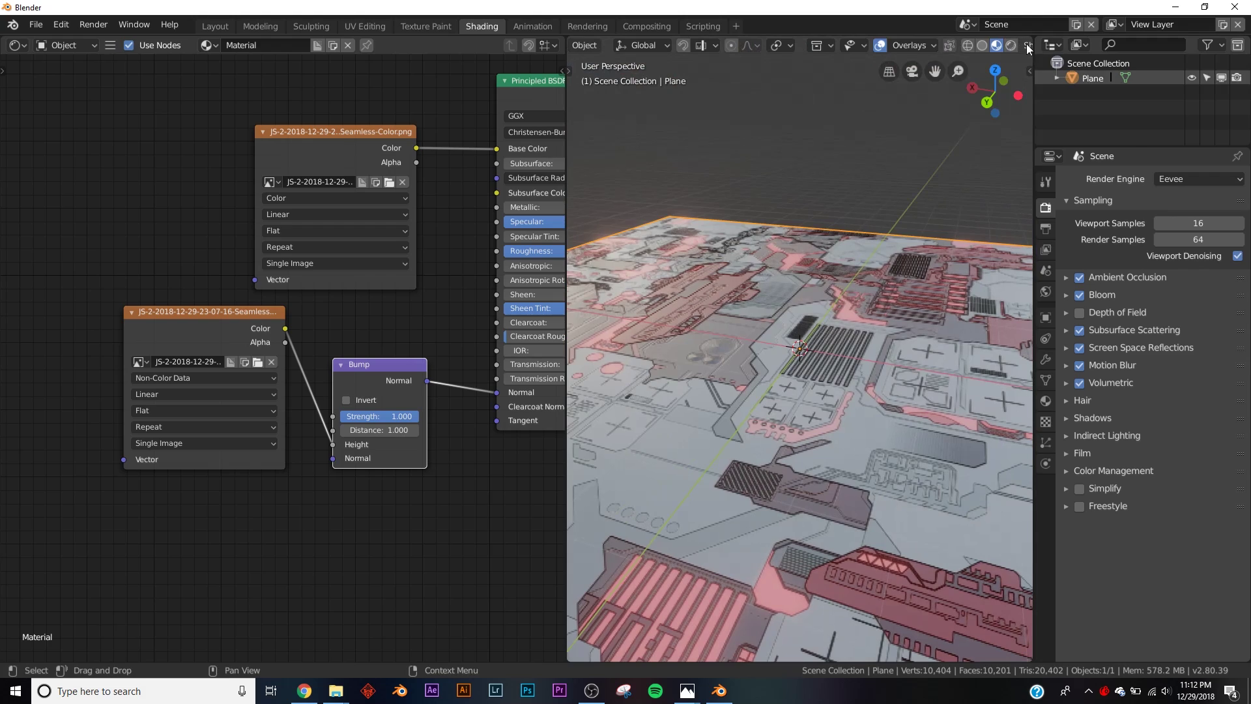
left_click(1026, 45)
left_click_drag(1042, 178, 891, 178)
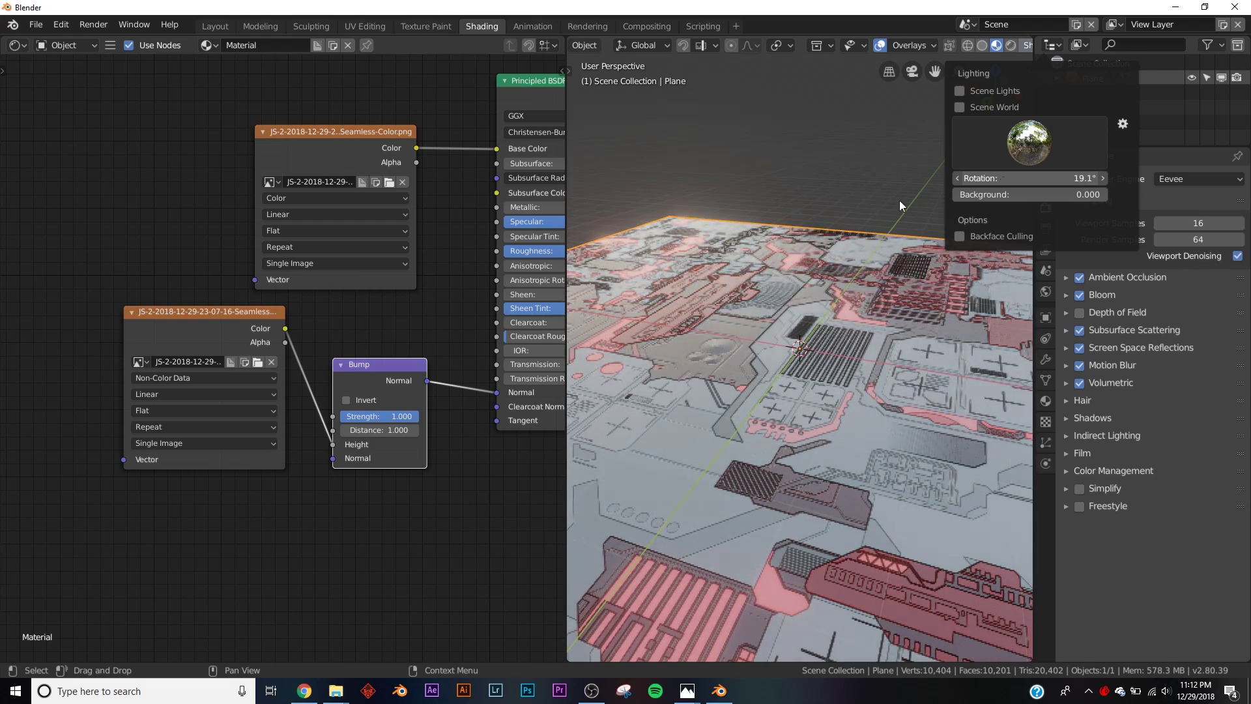
middle_click_drag(898, 248, 789, 412)
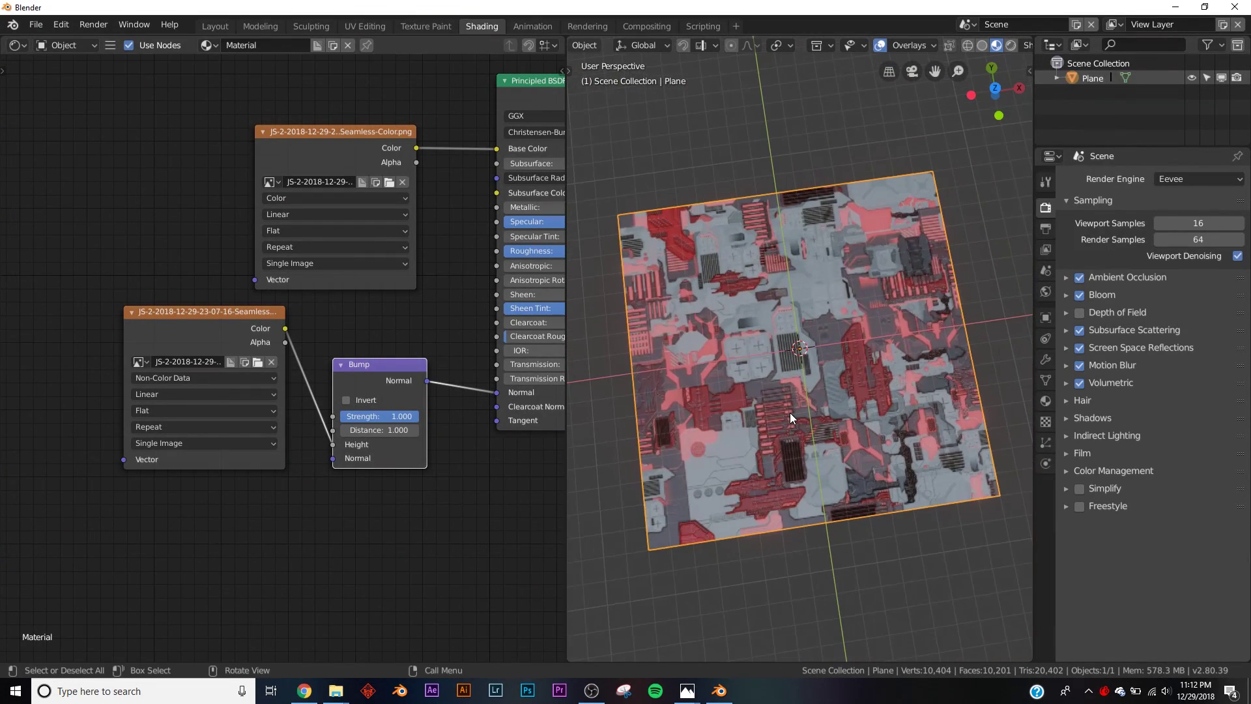
middle_click_drag(441, 270, 155, 243)
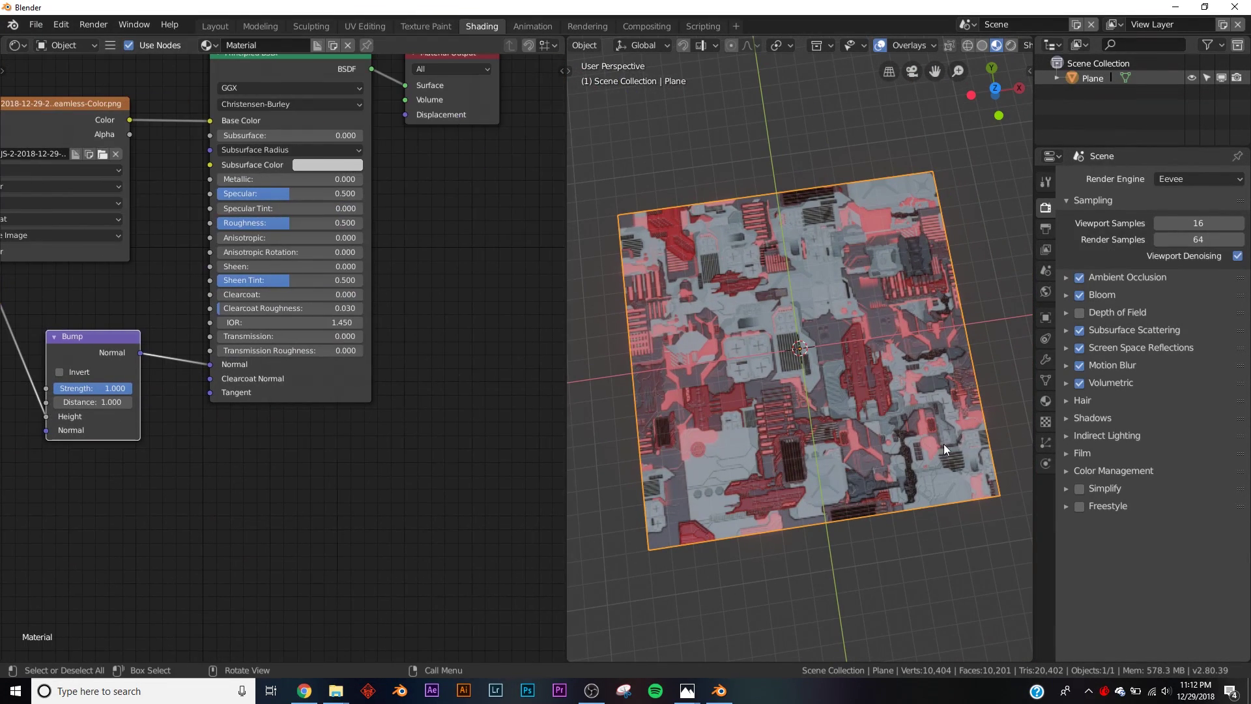
Step: Add Subdivision Surface and Displace modifiers to the plane, with displacement strength 0.05
left_click(212, 26)
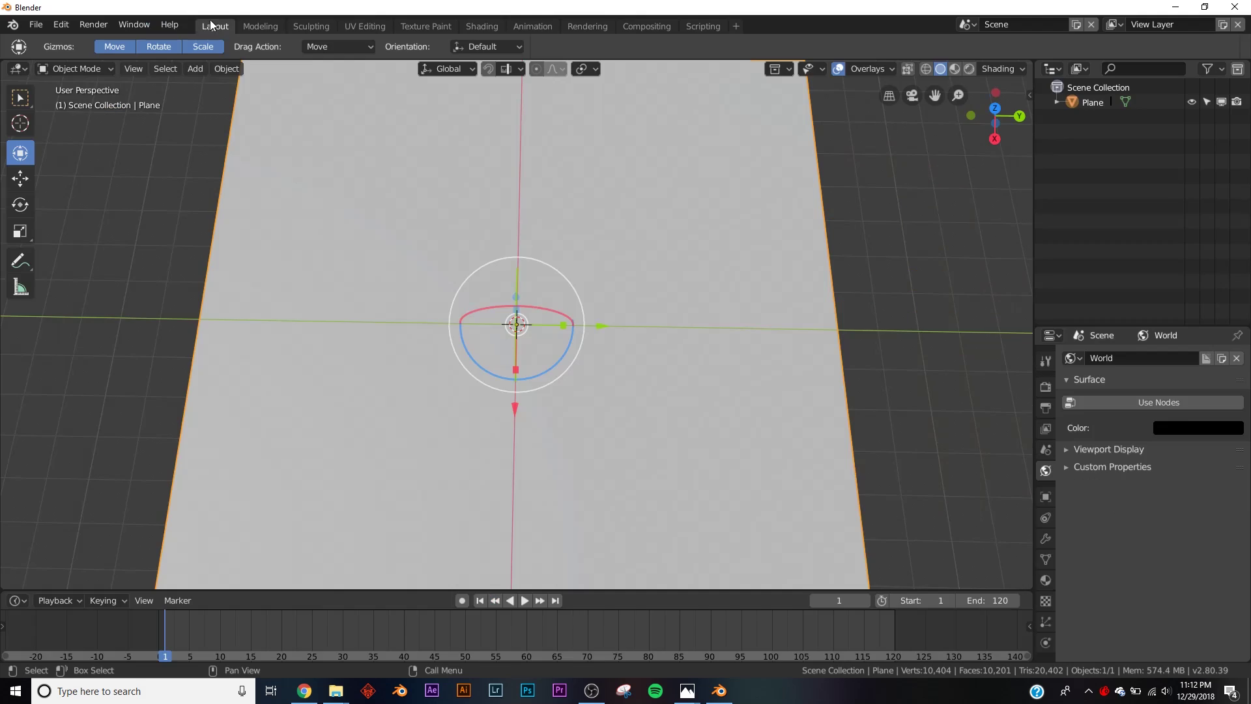
left_click(1045, 538)
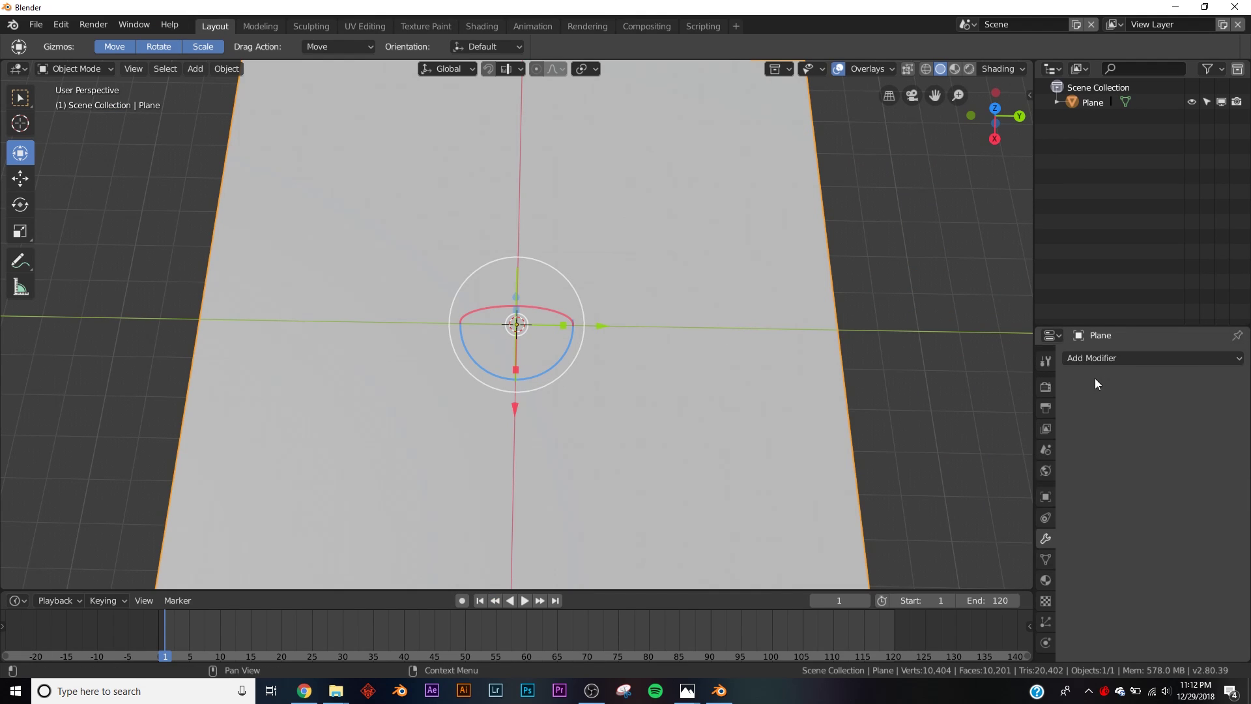
left_click(1094, 359)
left_click(980, 602)
left_click(1144, 358)
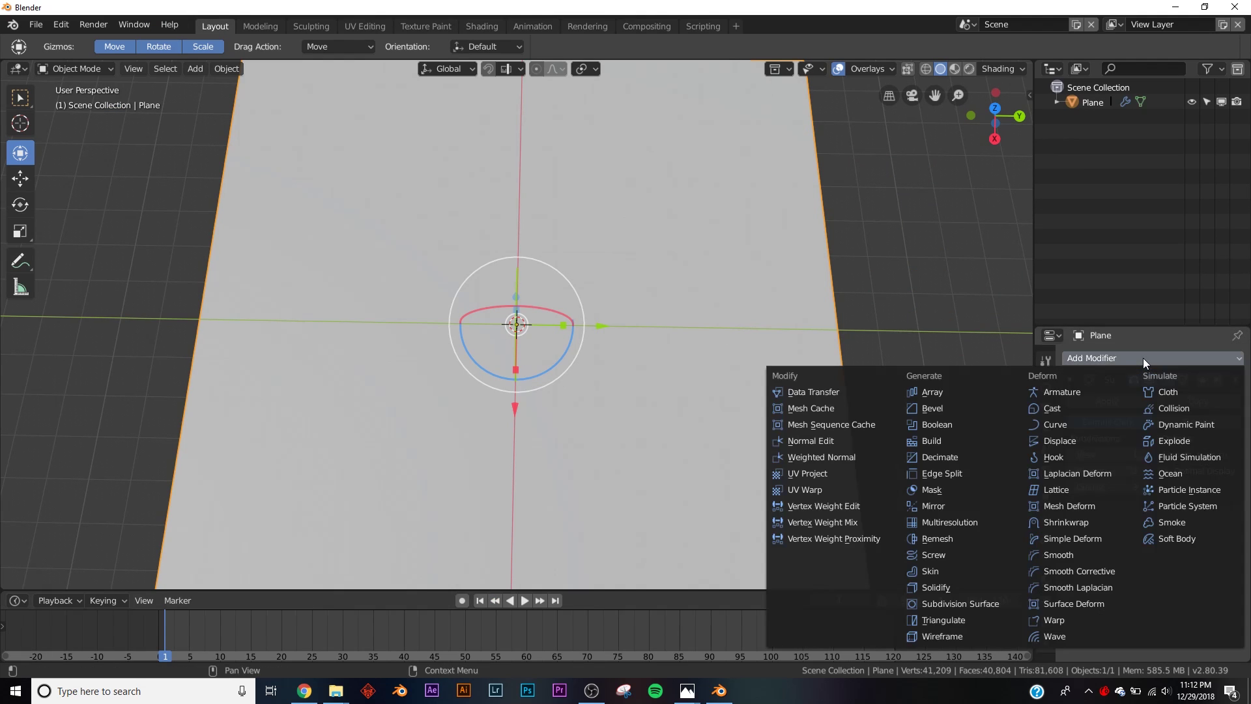
left_click(1058, 440)
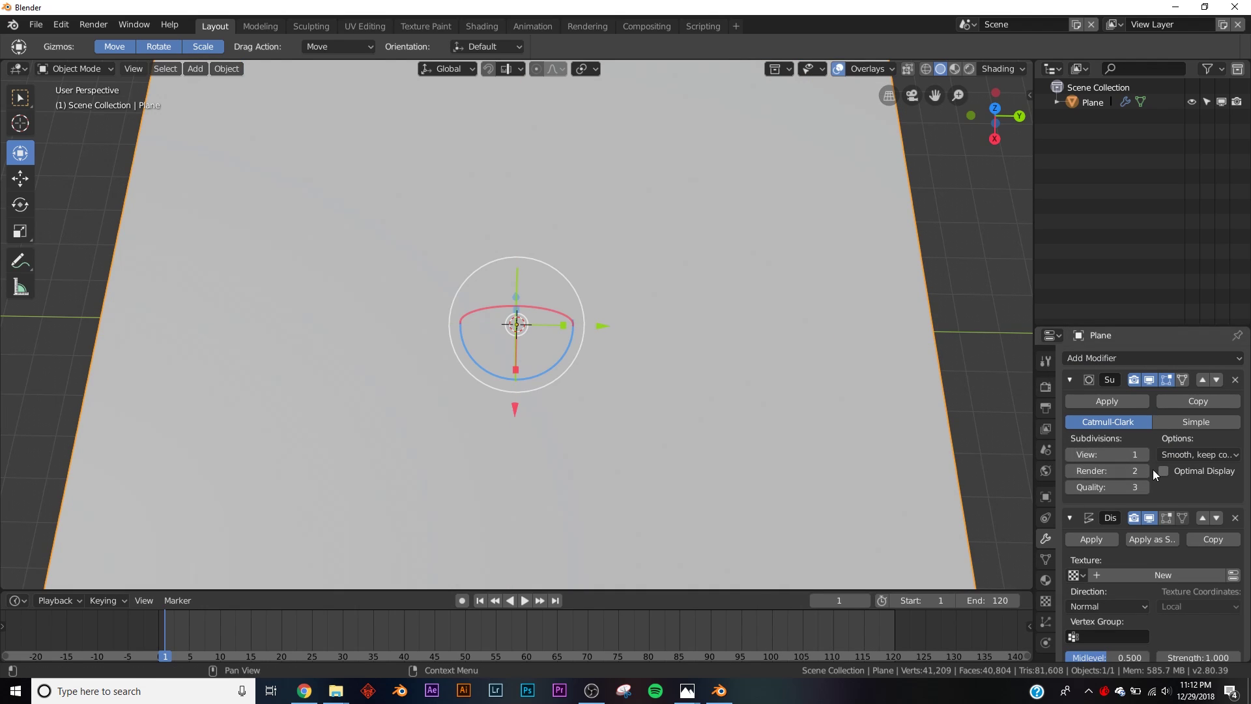
scroll(1179, 506, "down", 1)
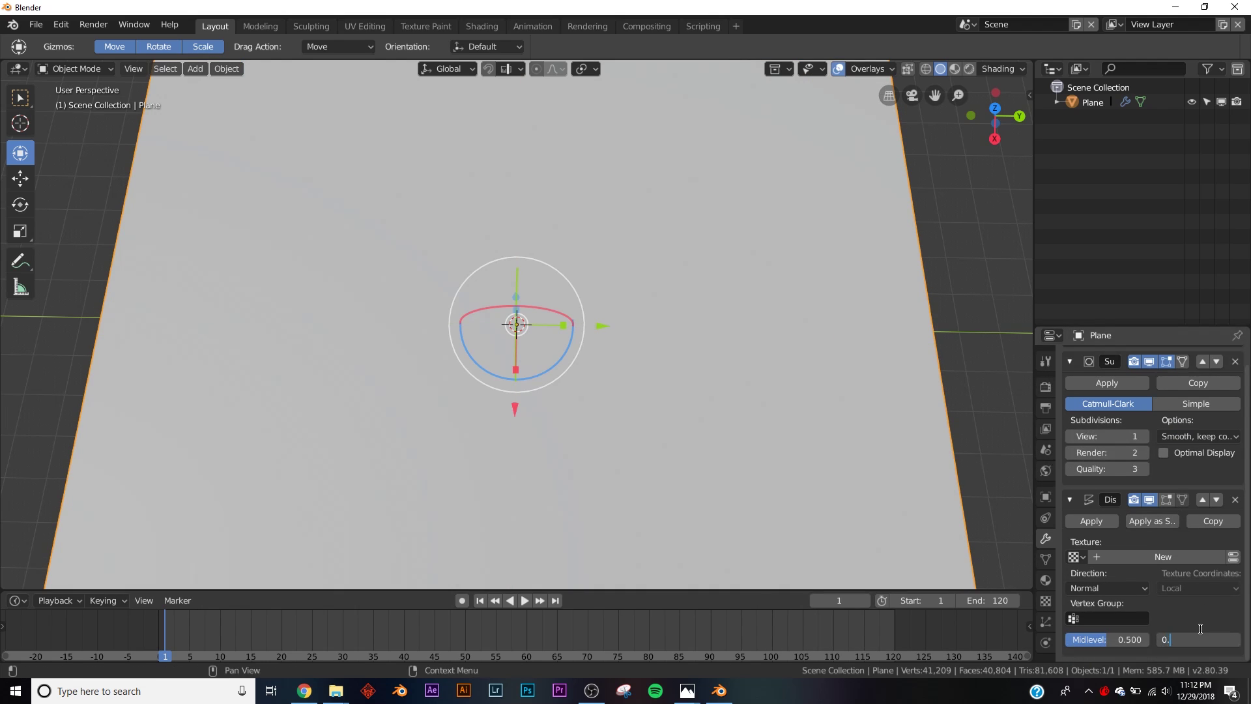
key("Return")
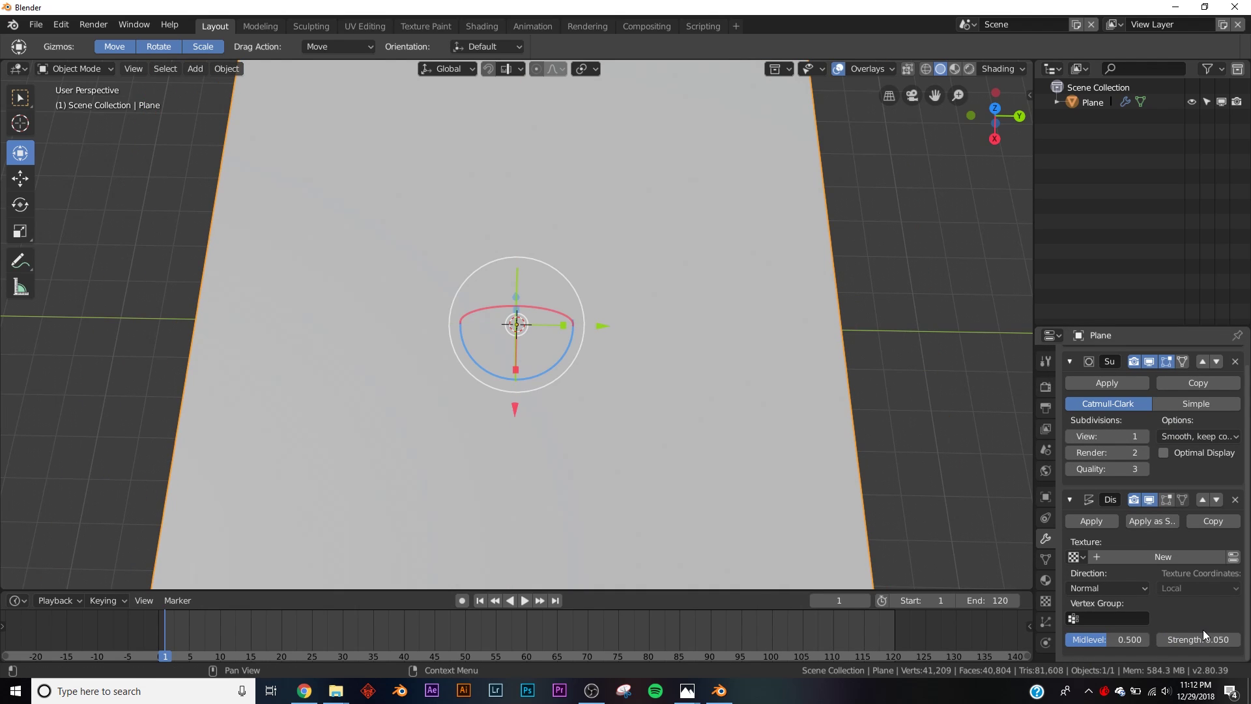
Step: Give the Displace modifier a new texture using the grey Seamless.png image from the Desktop
left_click(1163, 557)
left_click(1231, 557)
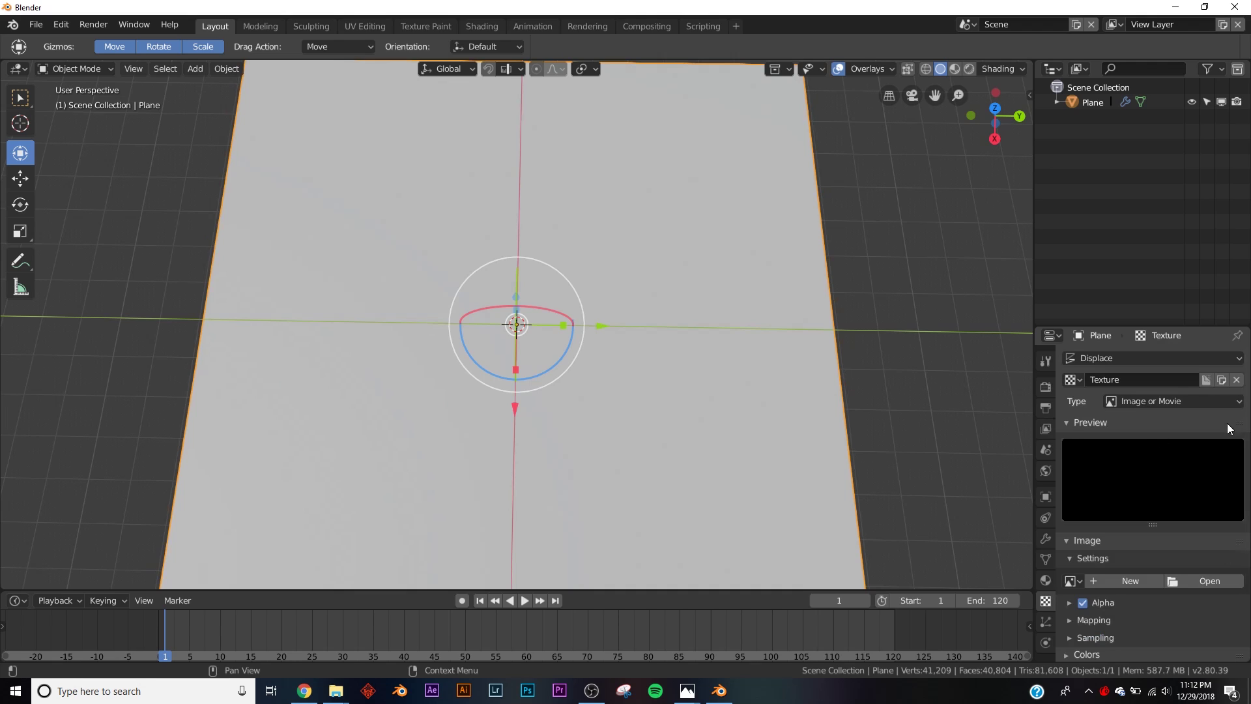
left_click(1198, 581)
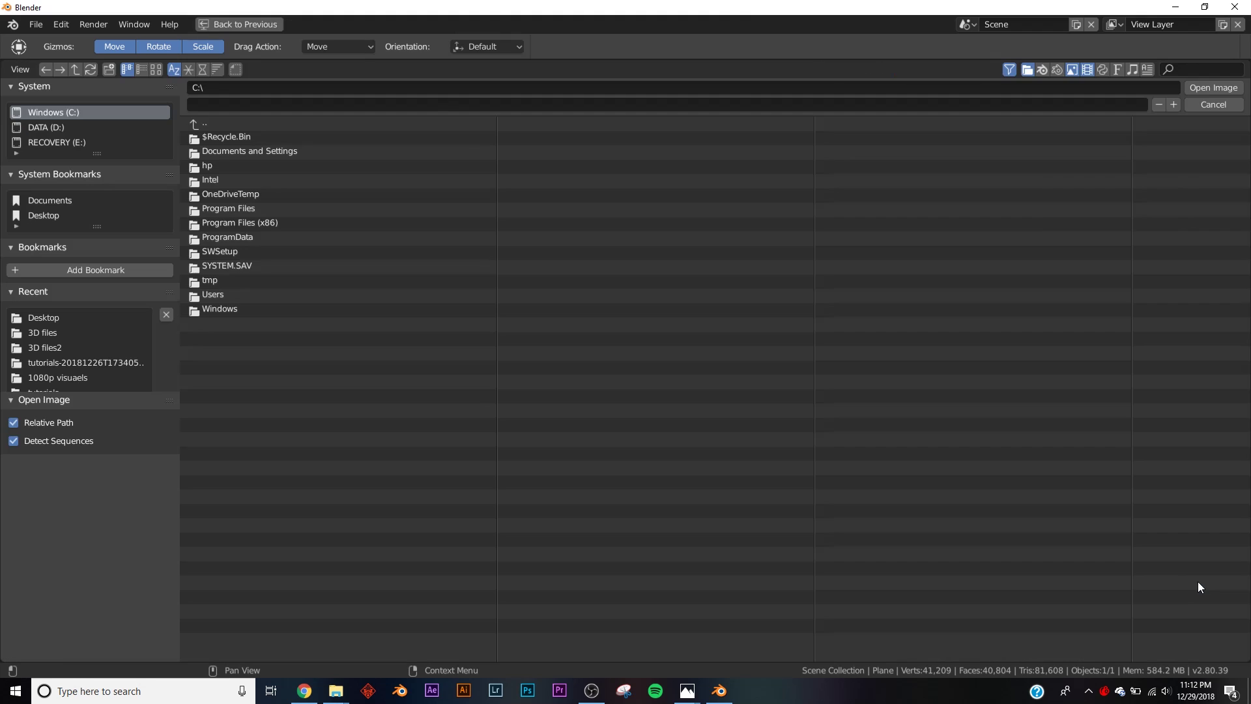
left_click(35, 215)
left_click(155, 69)
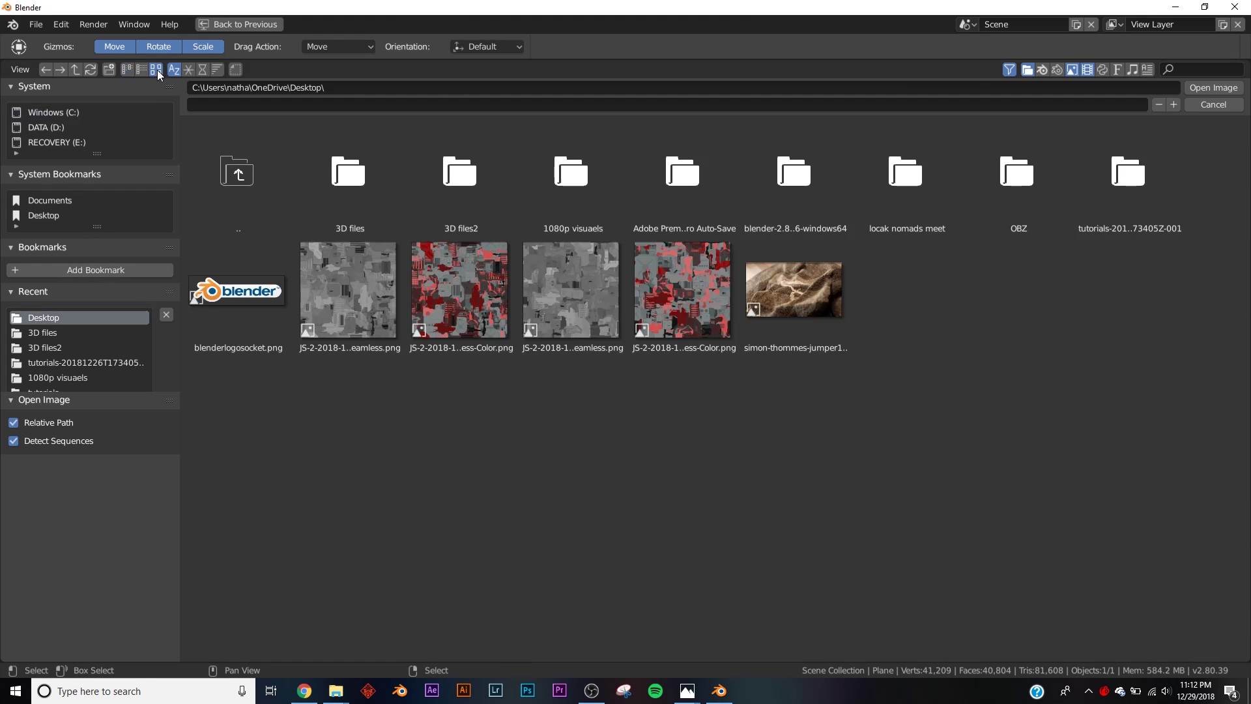
double_click(338, 309)
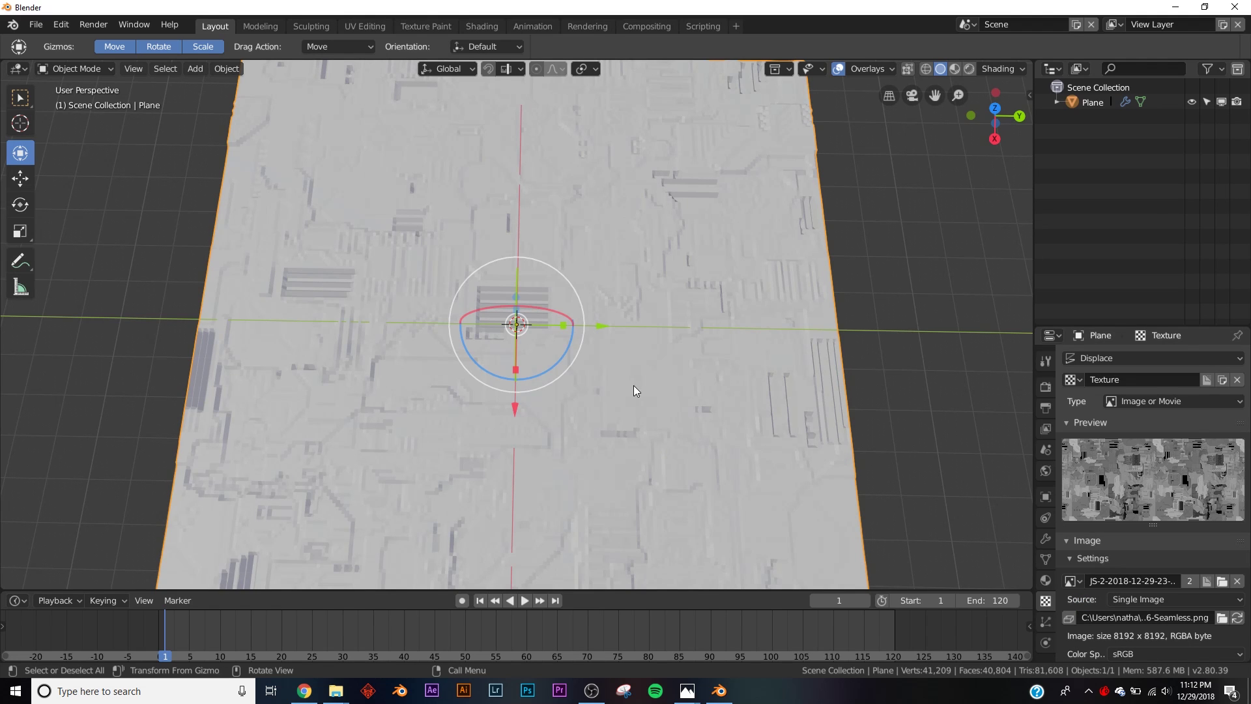
key("Tab")
key("Tab")
Step: Switch the viewport to Material Preview and raise Subdivision viewport levels to 2
key("z")
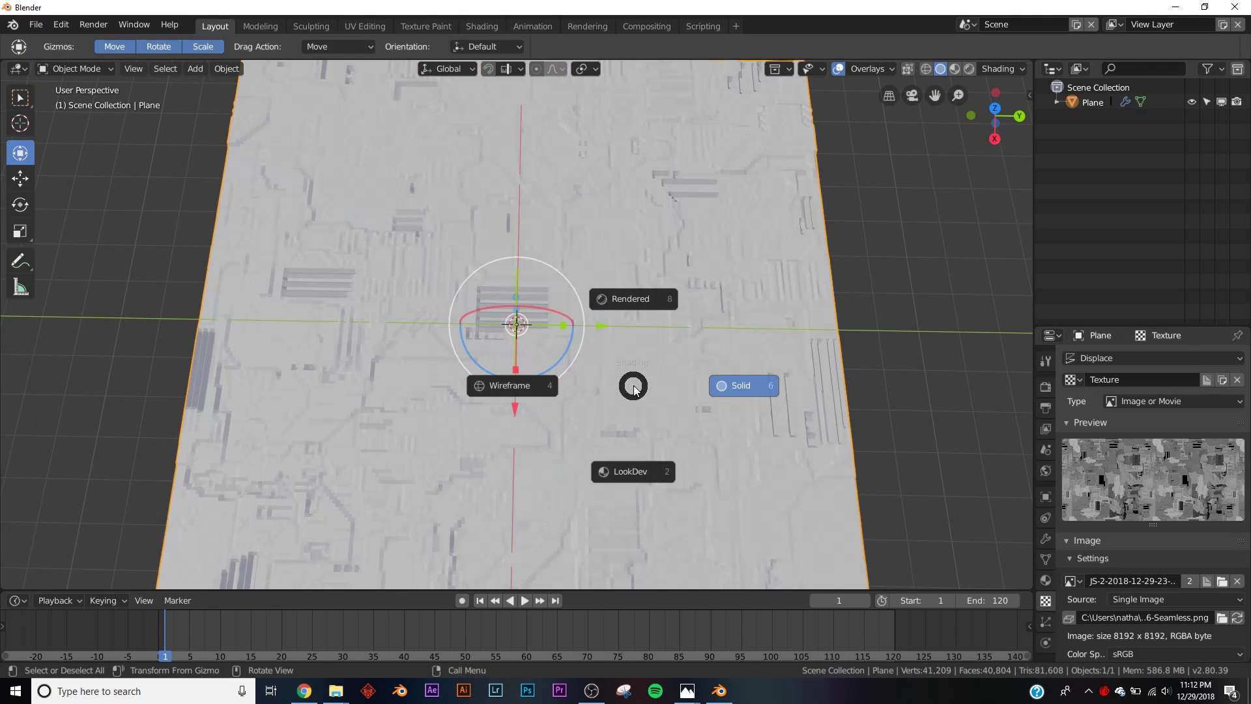
left_click(637, 469)
middle_click_drag(636, 447, 570, 515)
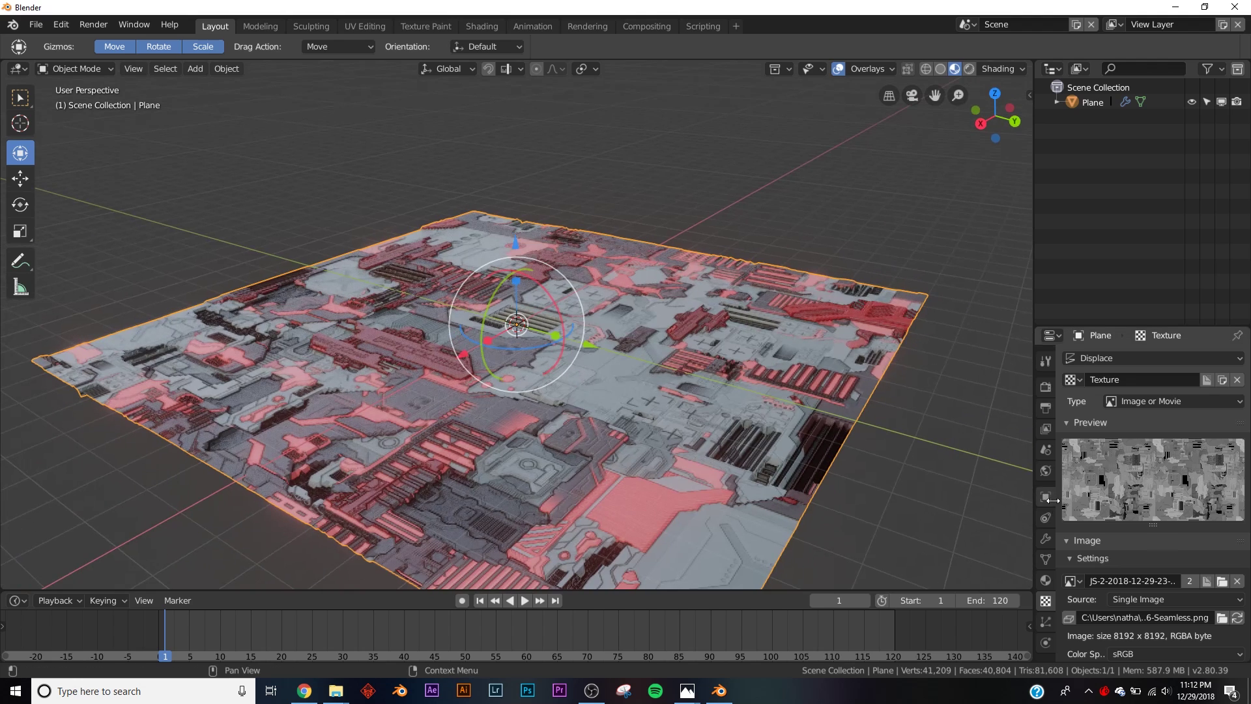
left_click(1045, 538)
left_click_drag(1087, 437, 1093, 437)
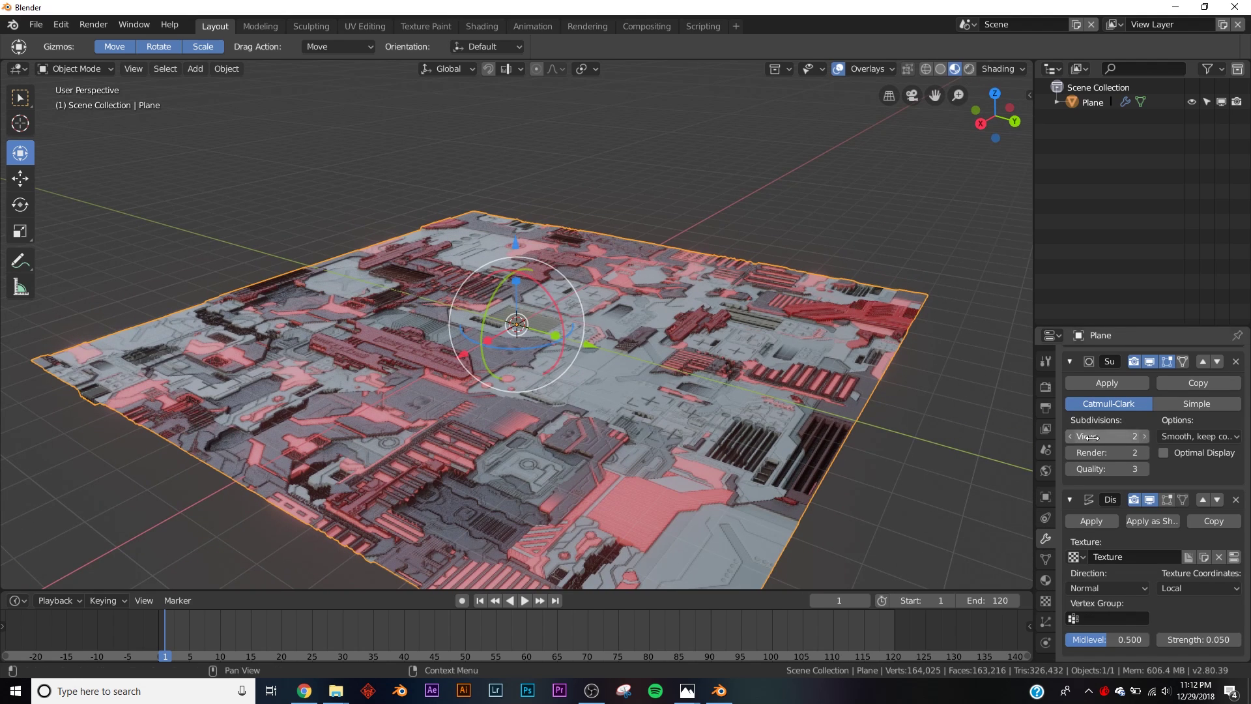
middle_click_drag(664, 456, 684, 495)
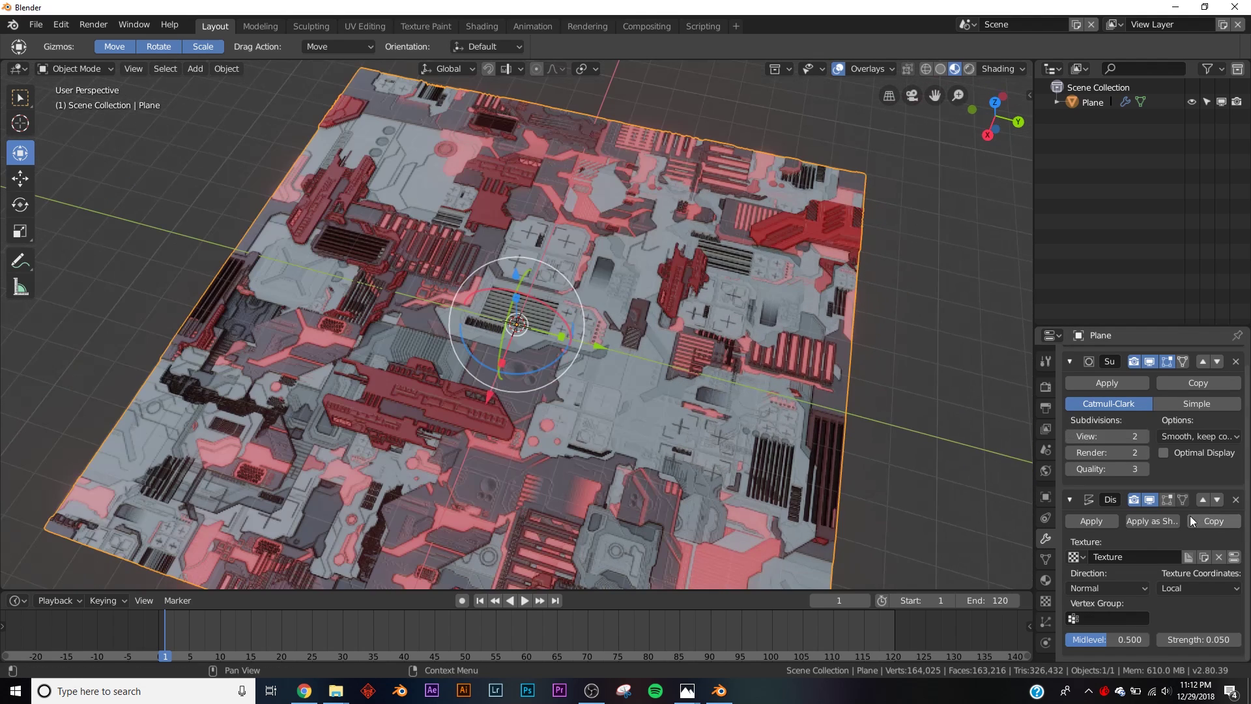
Step: Increase the Displace strength to 0.1 and inspect the raised relief from above
left_click(1191, 643)
type("0.1")
key("Return")
middle_click_drag(417, 339, 663, 463)
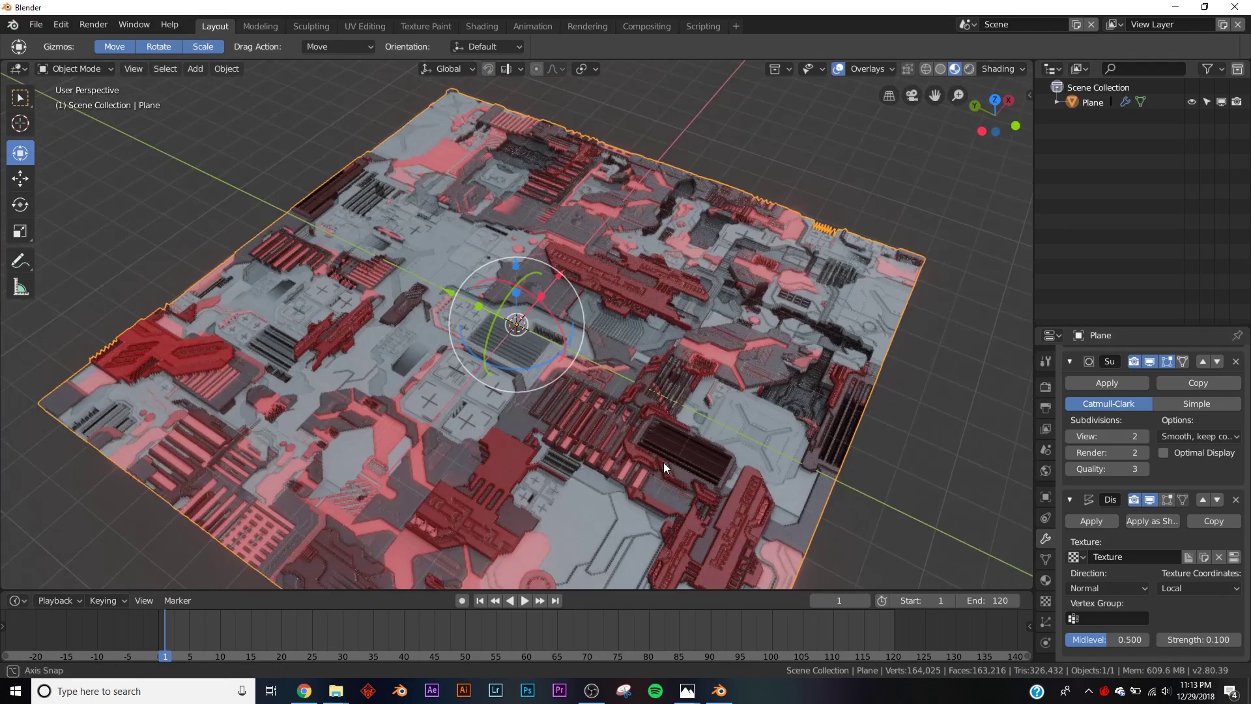
scroll(663, 462, "up", 4)
middle_click_drag(580, 430, 406, 420)
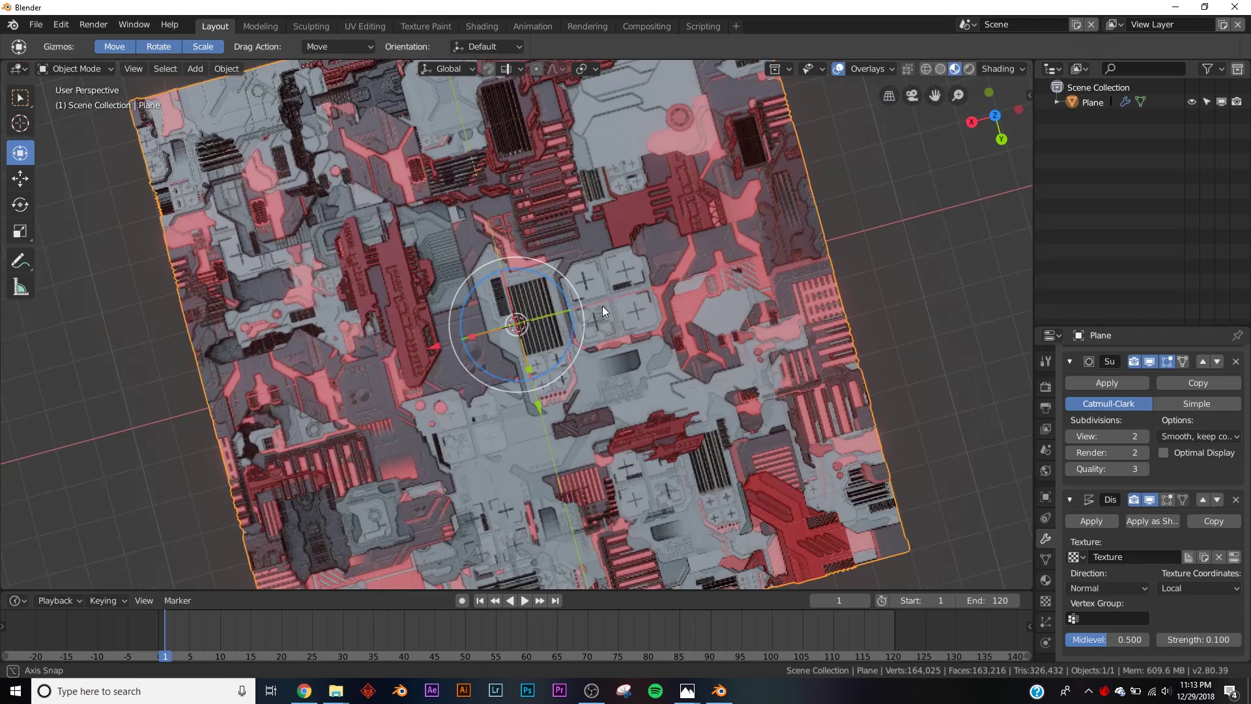
middle_click_drag(602, 306, 607, 205)
middle_click_drag(662, 287, 653, 248)
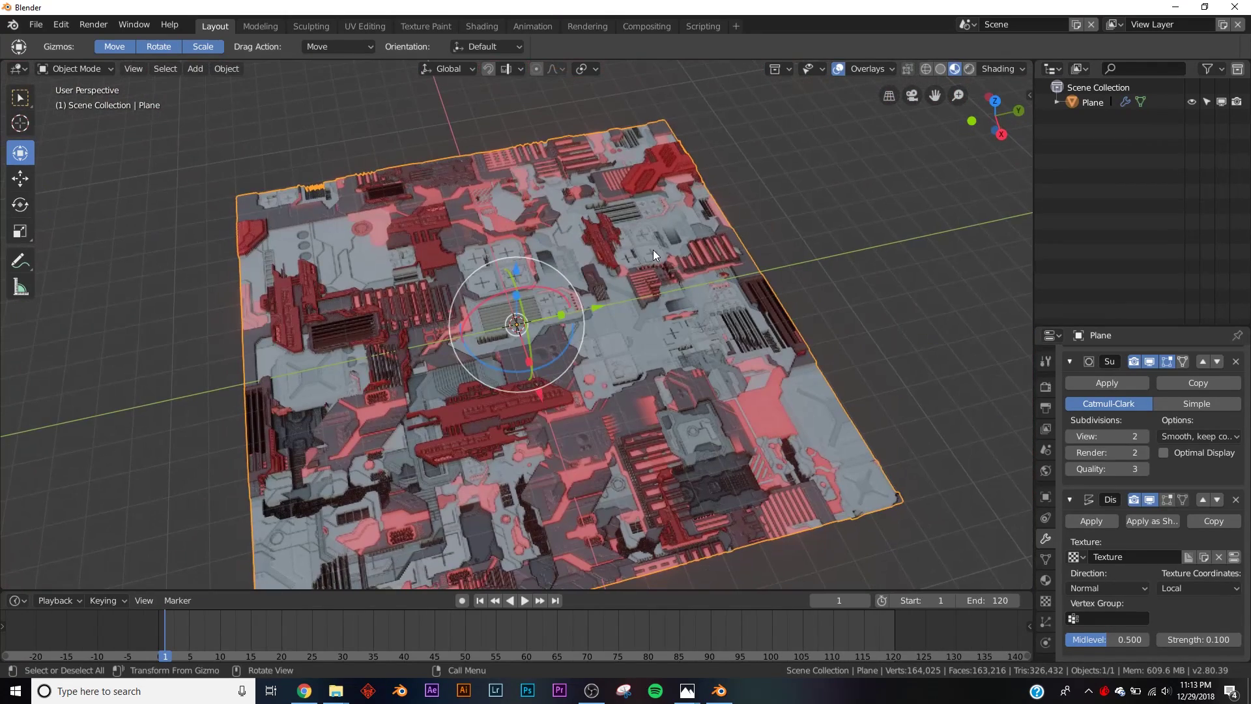
Step: In the Shading workspace, insert a Mix Shader after the Principled BSDF
left_click(481, 26)
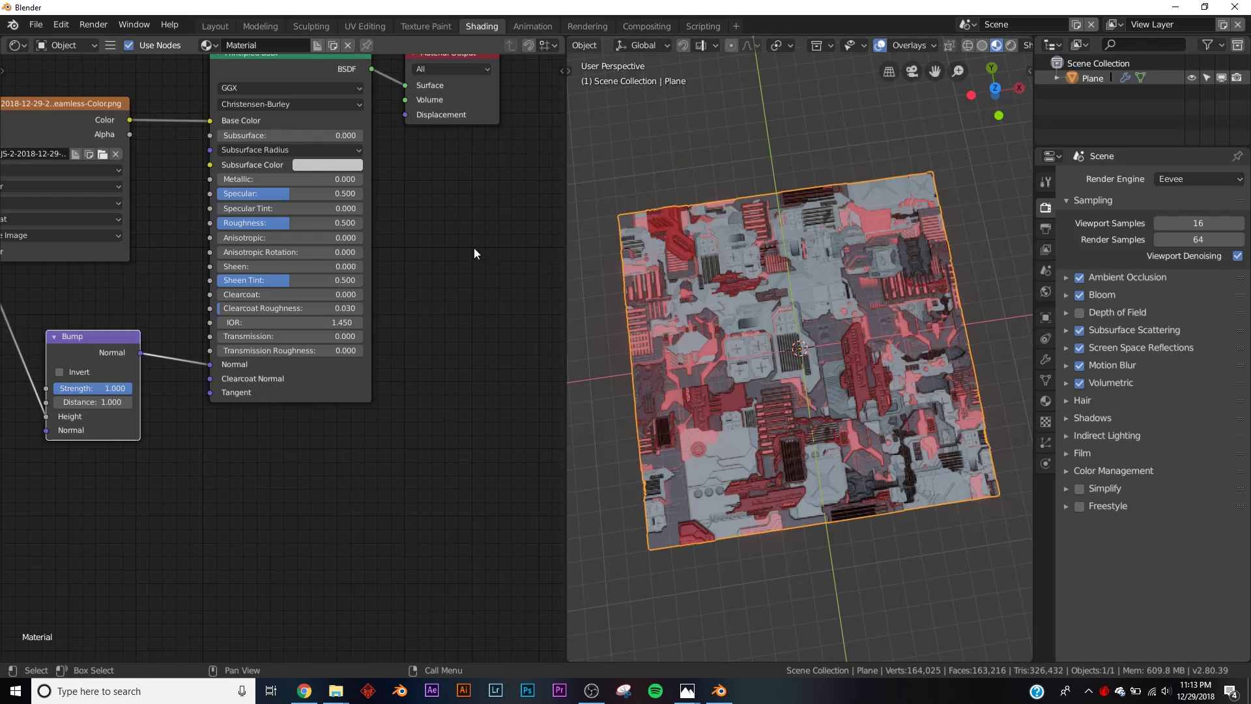
left_click_drag(318, 258, 467, 230)
key("shift+a")
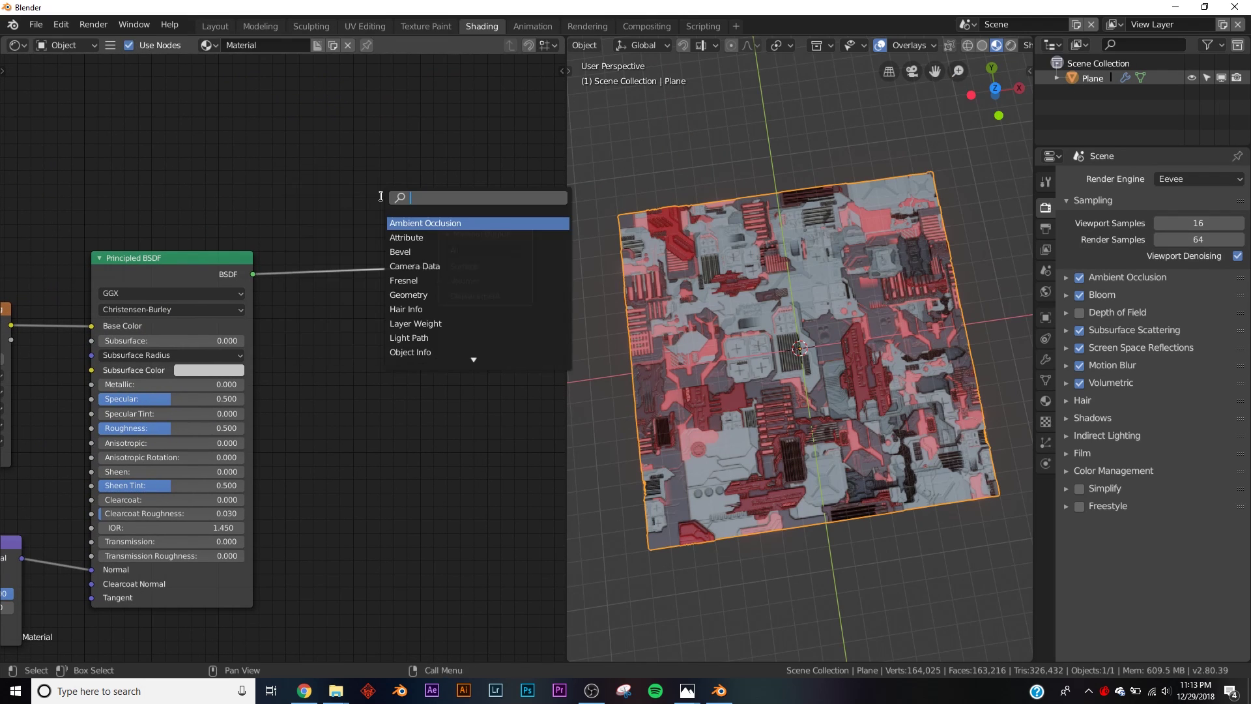
type("mix")
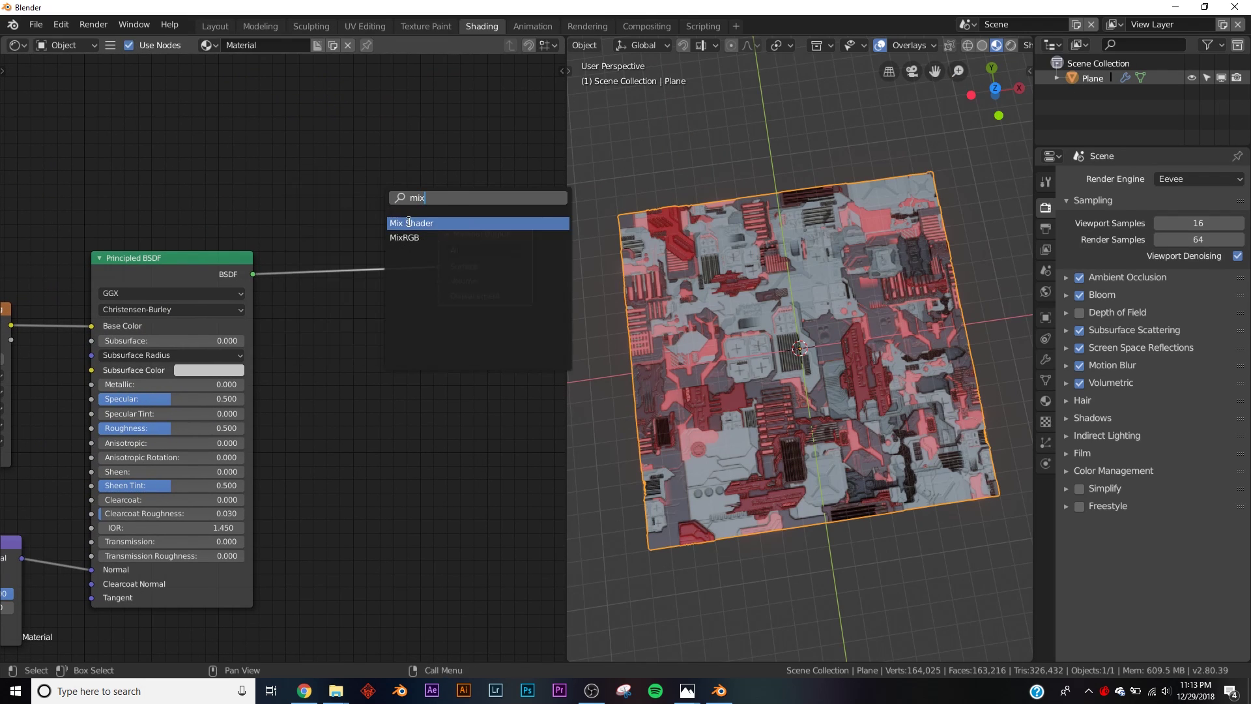
left_click(408, 221)
left_click(326, 263)
middle_click_drag(327, 263, 400, 71)
Step: Add an Emission node with a blue colour and strength 50
key("shift+a")
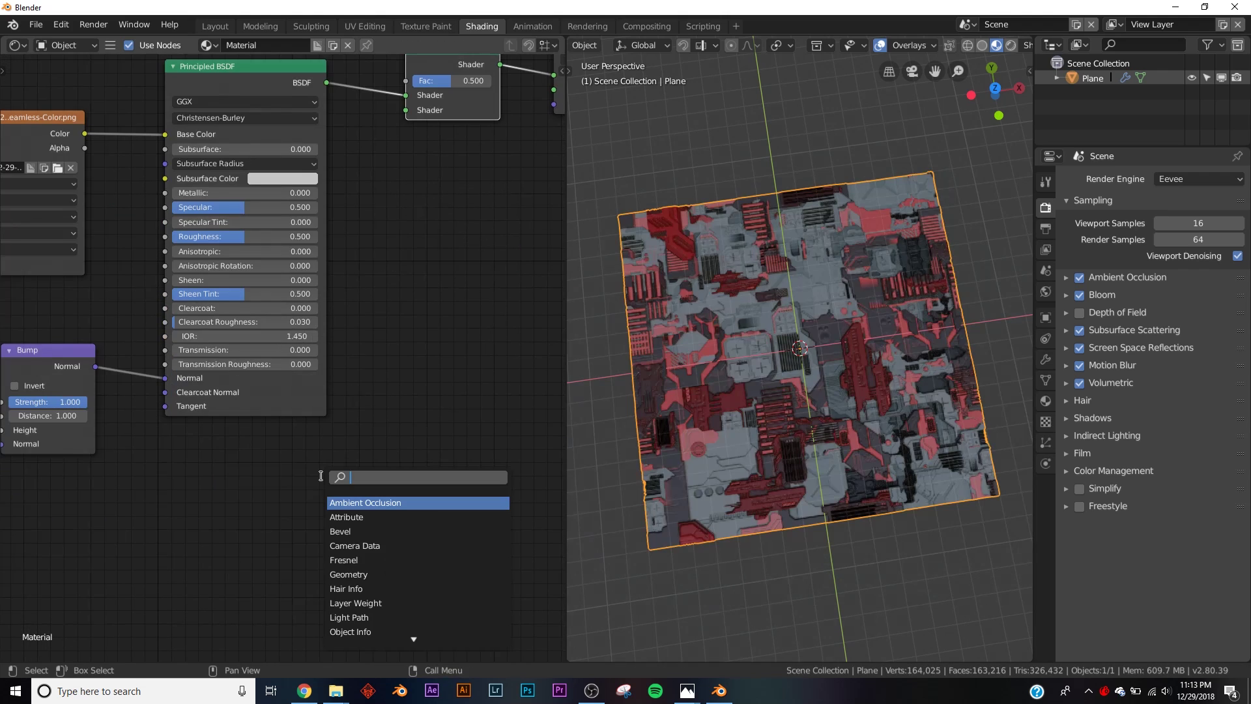
type("im")
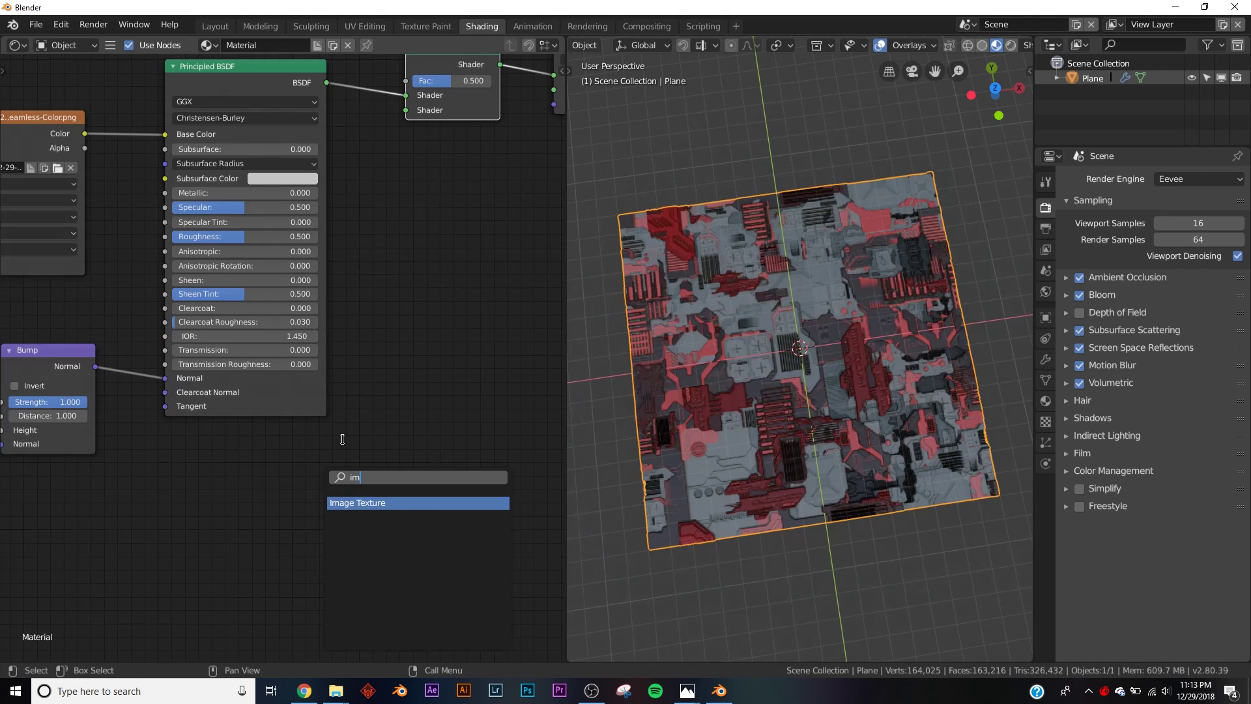
key("BackSpace")
key("BackSpace")
type("em")
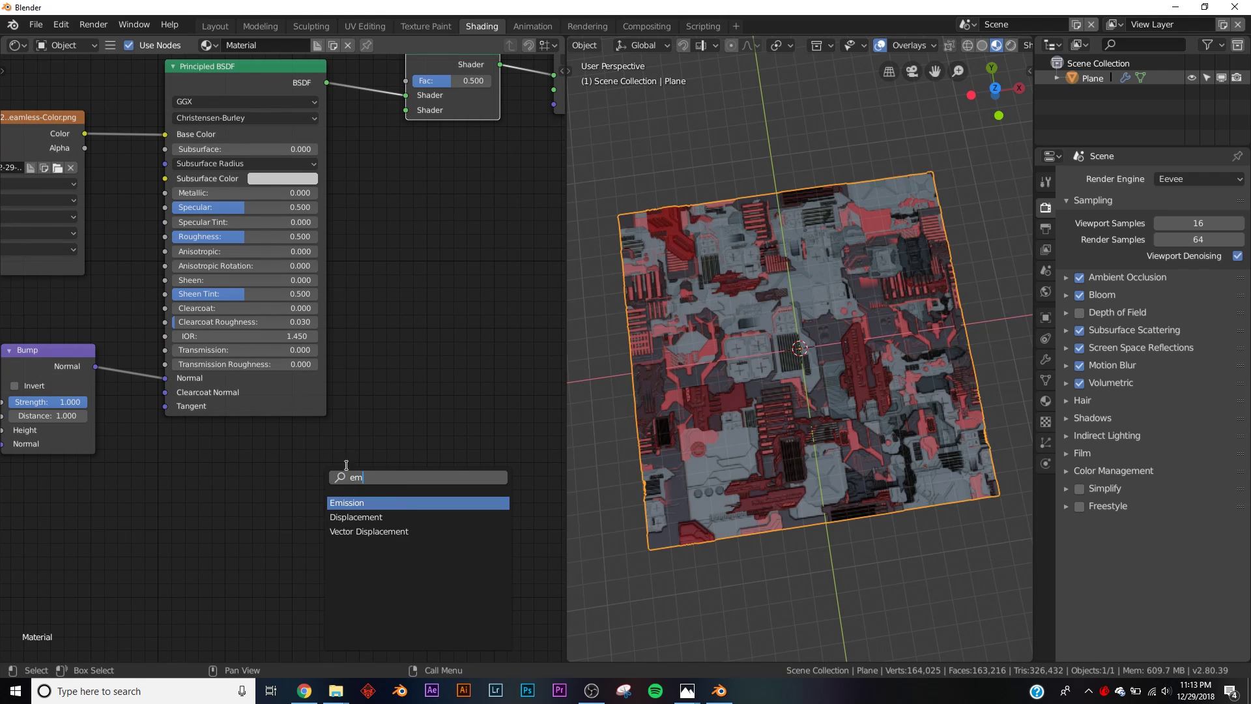
left_click(345, 499)
left_click(238, 530)
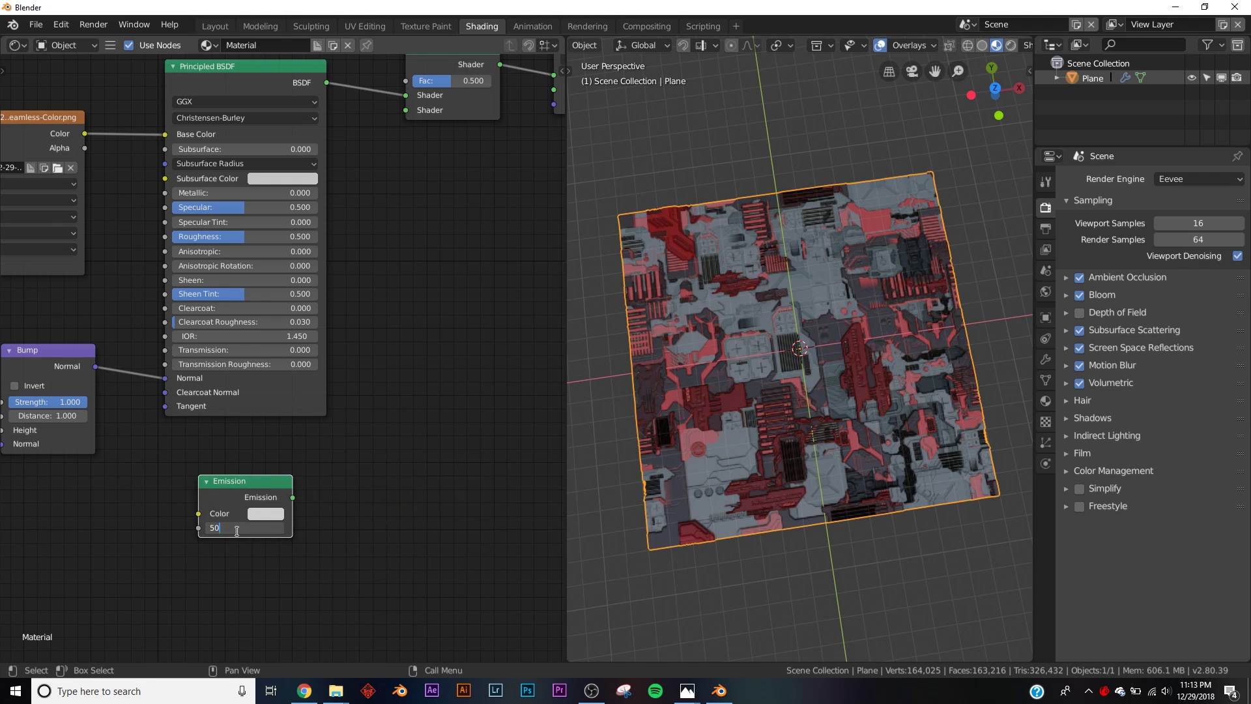
left_click(271, 515)
left_click(280, 375)
Step: Connect the Emission output to the Mix Shader's second shader input
left_click_drag(293, 497, 405, 110)
middle_click_drag(398, 113, 412, 277)
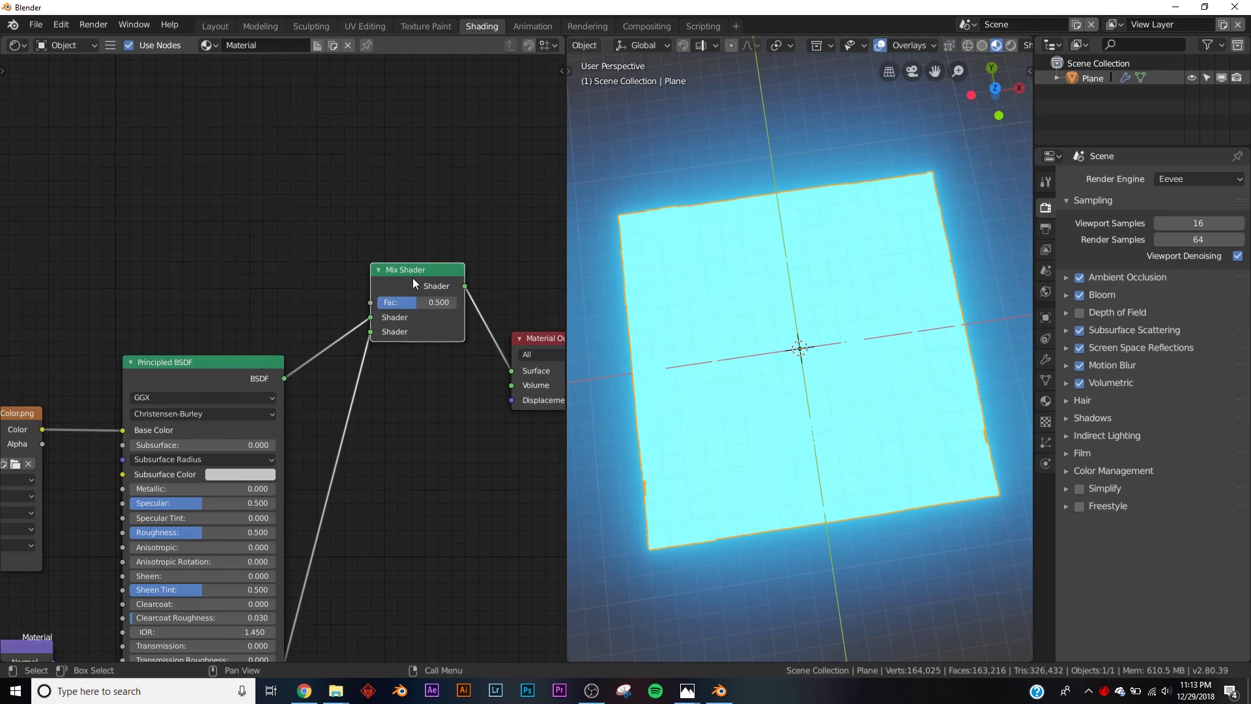
scroll(260, 339, "down", 2)
scroll(119, 421, "down", 1)
middle_click_drag(119, 421, 127, 456)
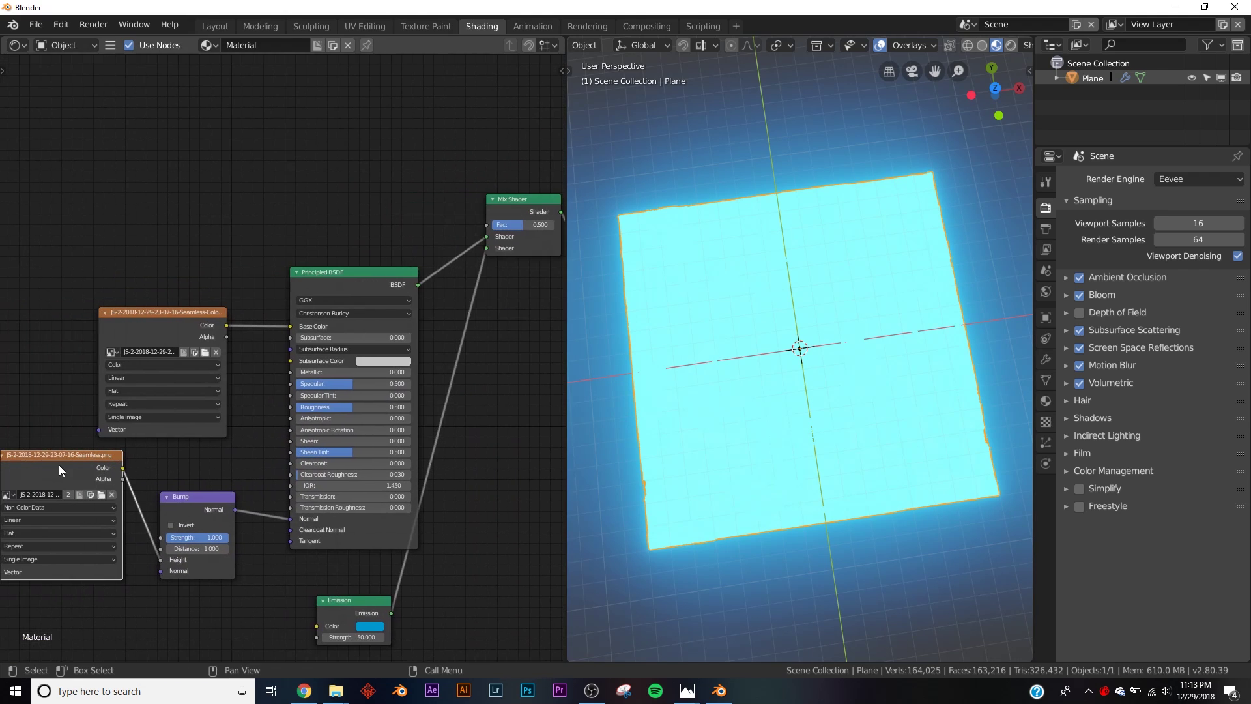
Step: Duplicate the height Image Texture and feed it through a new ColorRamp into the Mix Shader factor
key("shift+d")
left_click(283, 131)
scroll(333, 135, "up", 3)
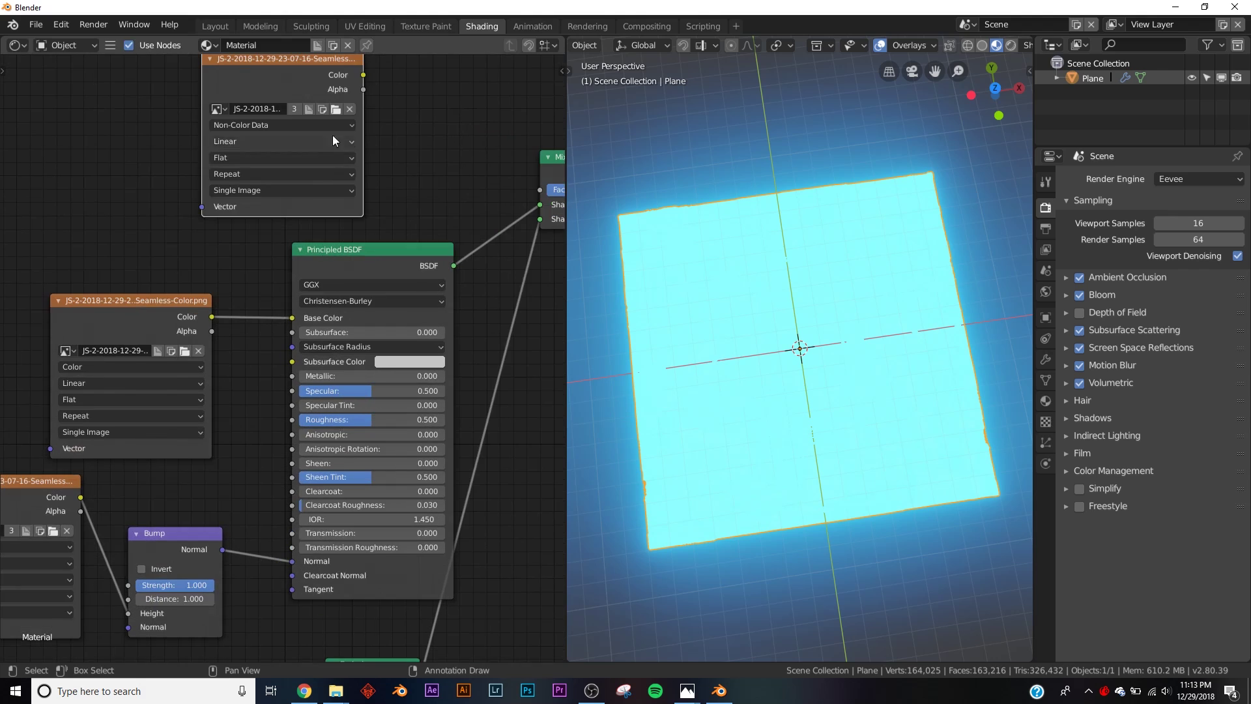
left_click_drag(304, 189, 231, 191)
key("shift+a")
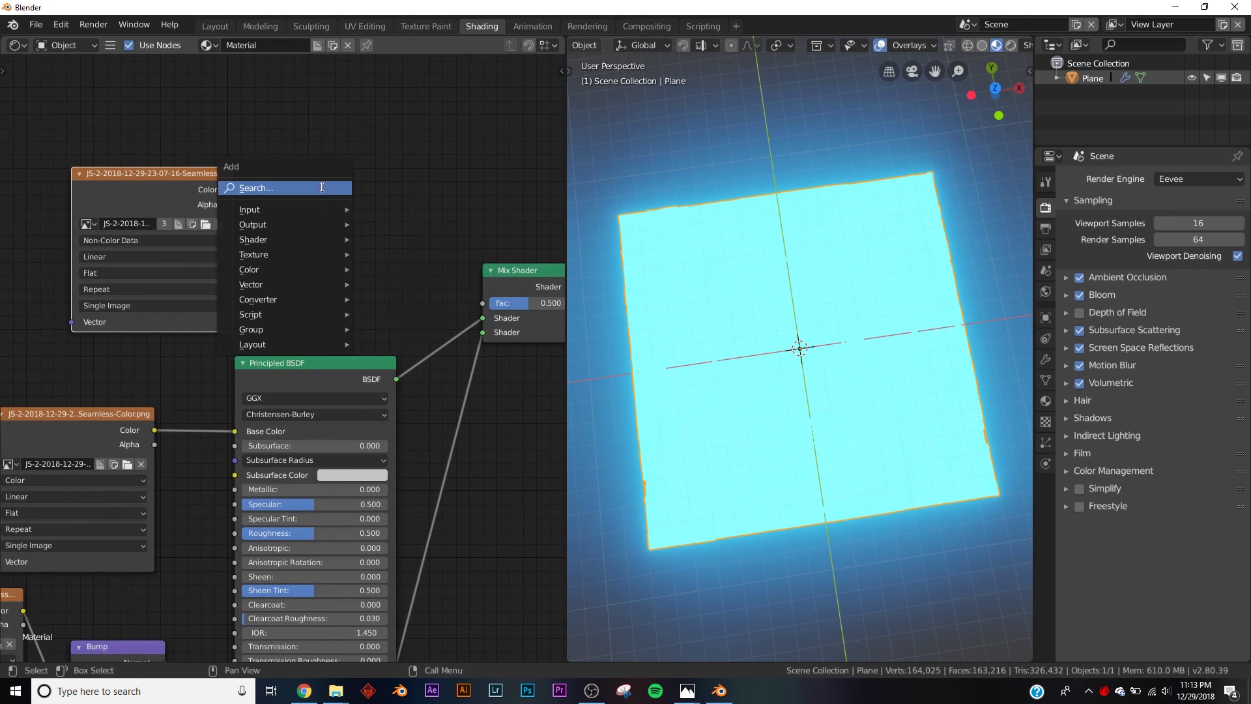
left_click(322, 186)
type("col")
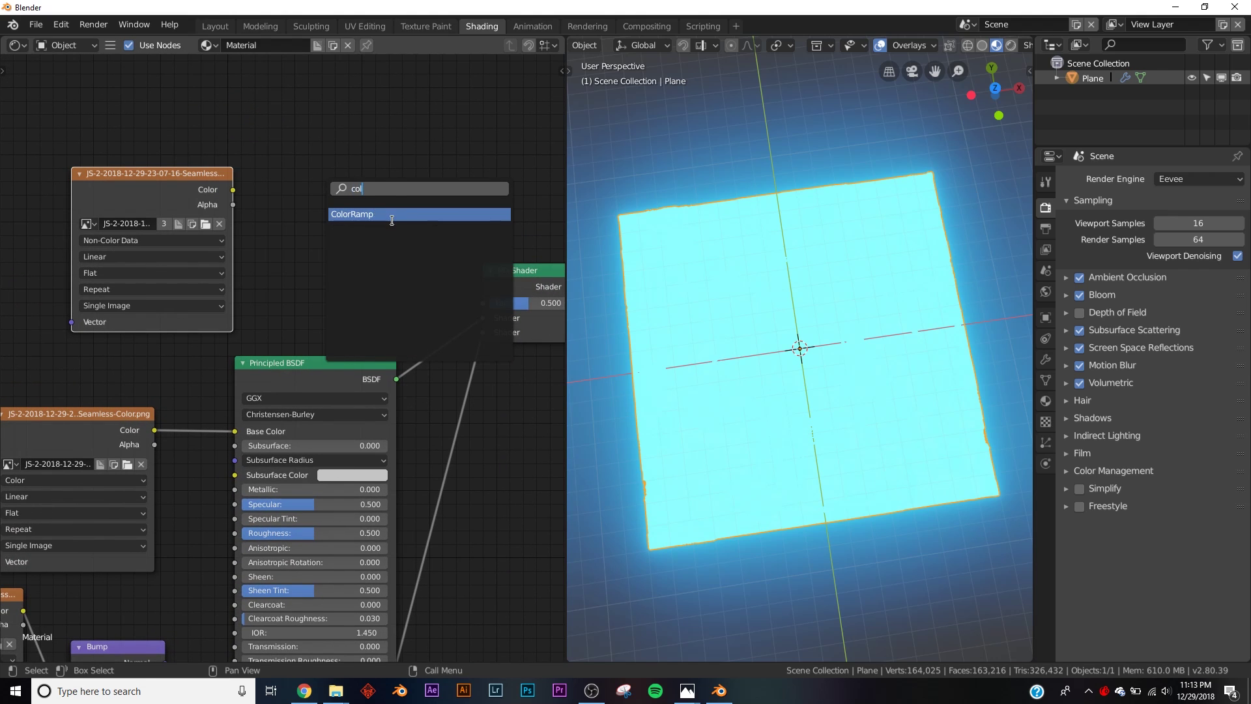
left_click(391, 214)
left_click_drag(236, 191, 294, 325)
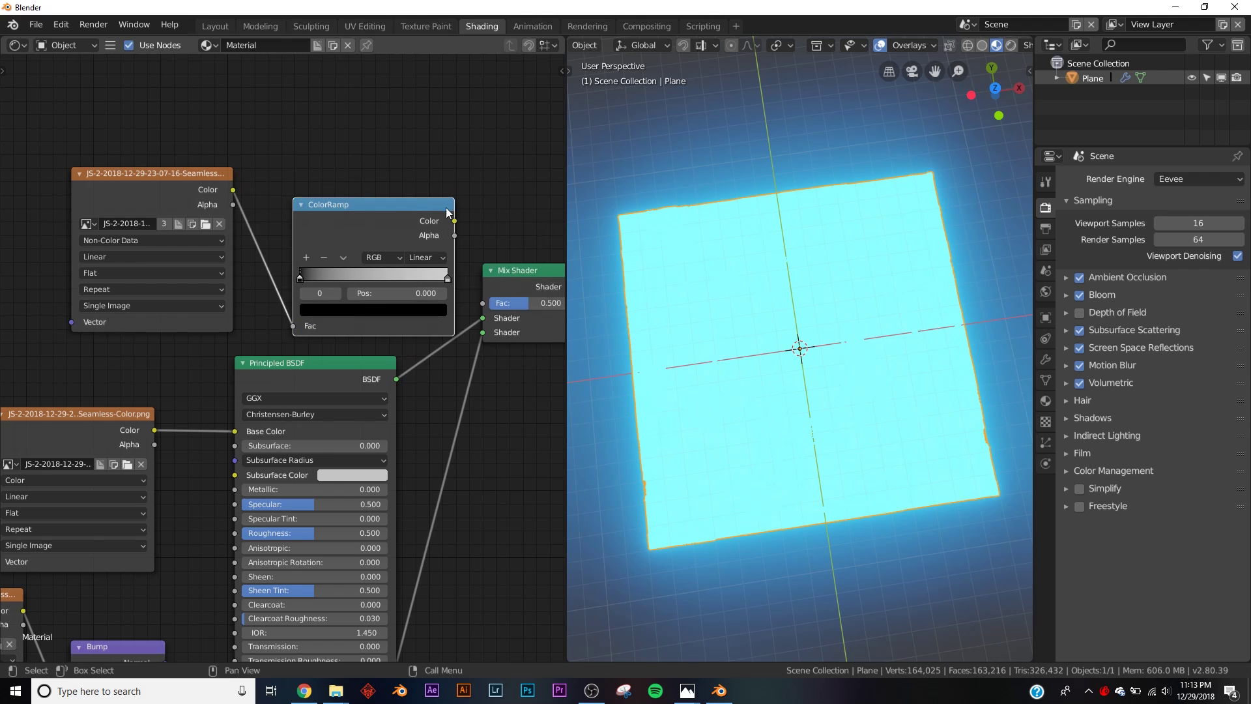
left_click_drag(455, 221, 482, 303)
middle_click_drag(482, 304, 281, 287)
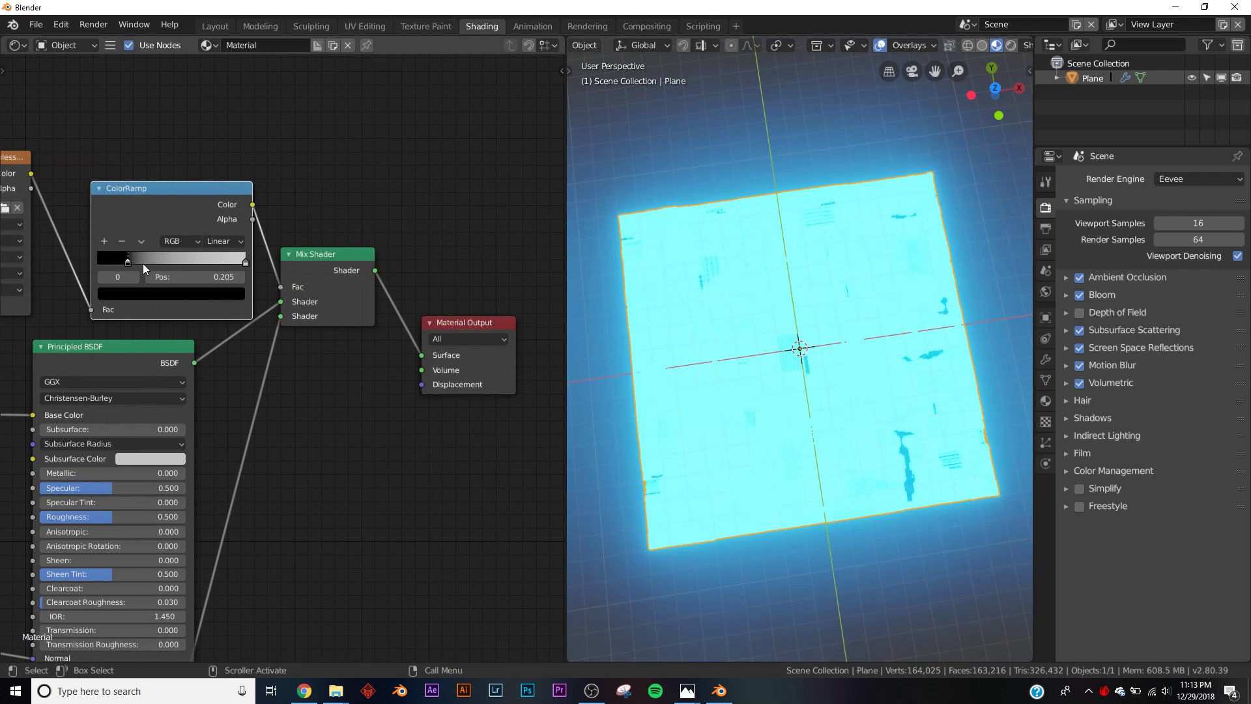
Step: Flip the ColorRamp and move its stop to about 0.291 so only small panels glow
left_click_drag(143, 263, 178, 271)
middle_click_drag(716, 391, 781, 299)
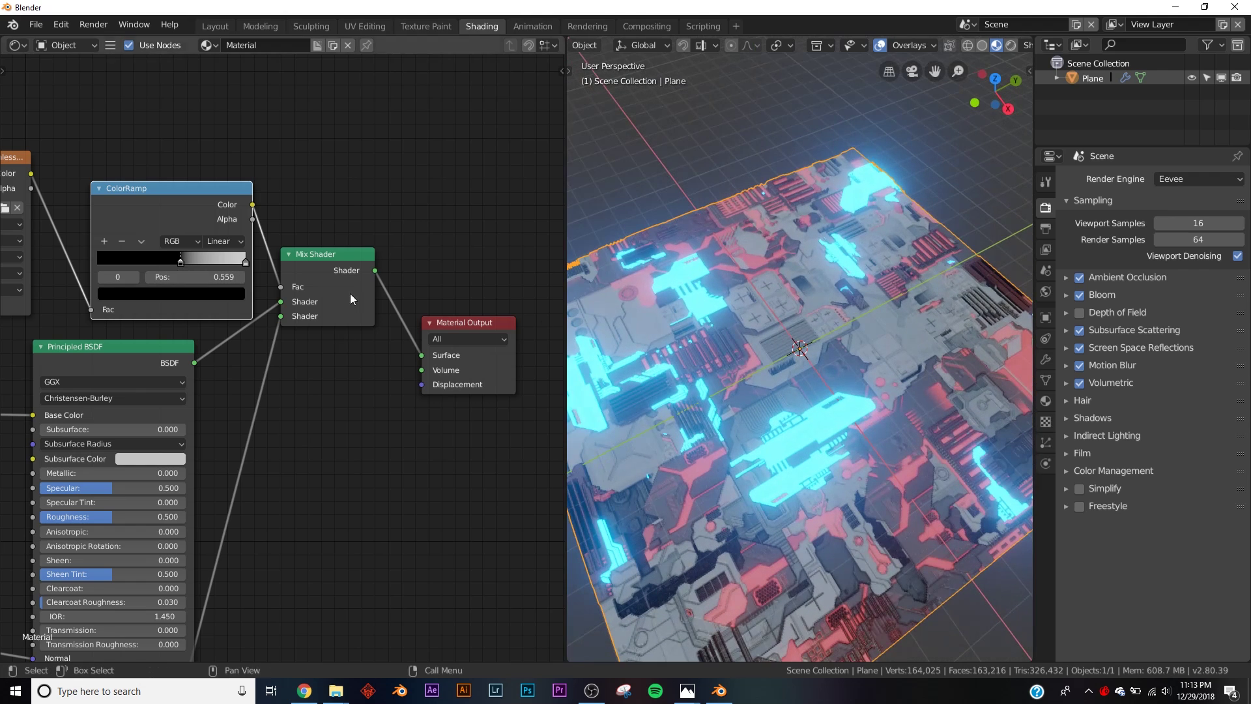
mouse_move(182, 270)
left_mouse_down()
mouse_move(107, 260)
mouse_move(198, 259)
left_mouse_up()
left_click(139, 241)
left_click(171, 256)
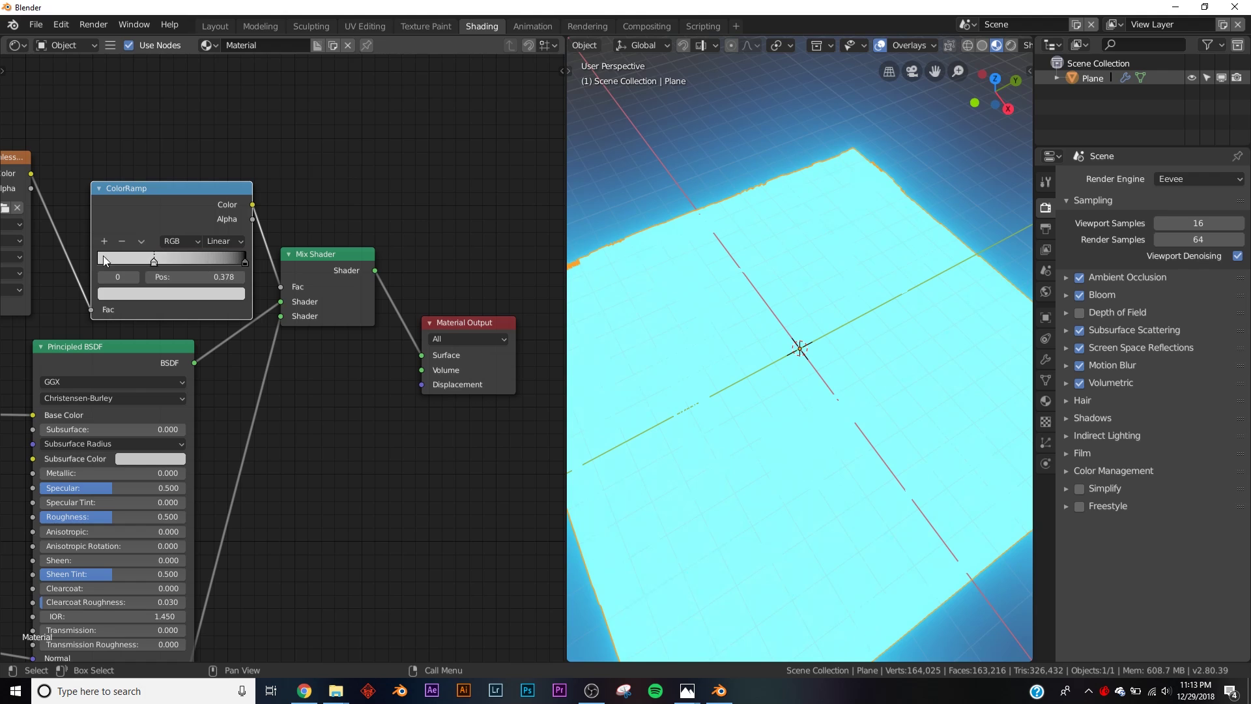
left_click_drag(103, 261, 129, 261)
left_click_drag(245, 262, 61, 264)
left_click_drag(145, 261, 141, 264)
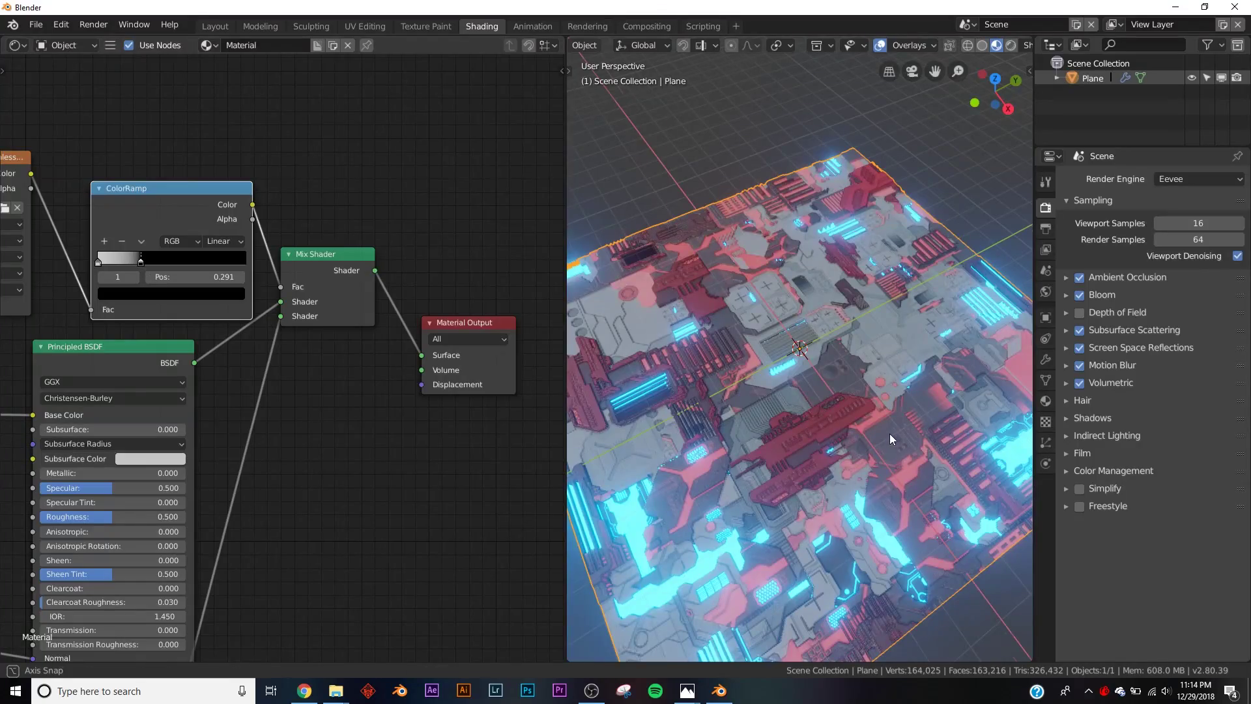
middle_click_drag(889, 432, 845, 393)
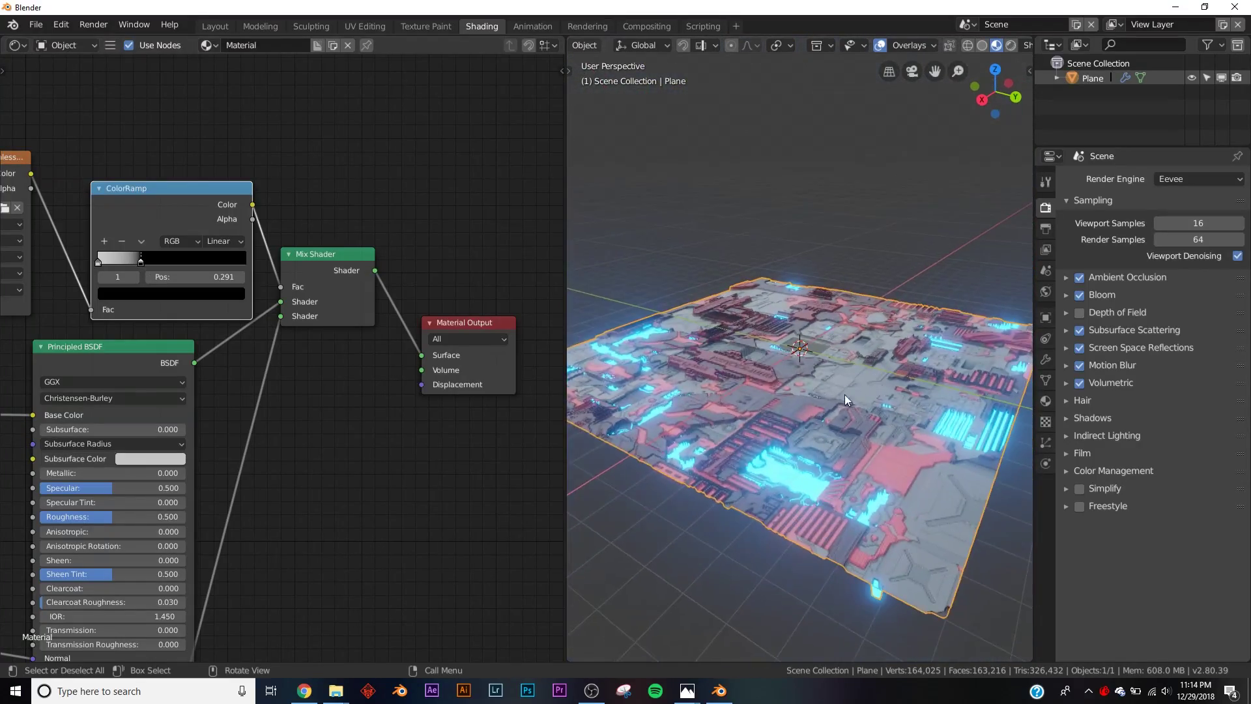
scroll(844, 393, "up", 5)
middle_click_drag(914, 512, 806, 366)
scroll(838, 451, "down", 6)
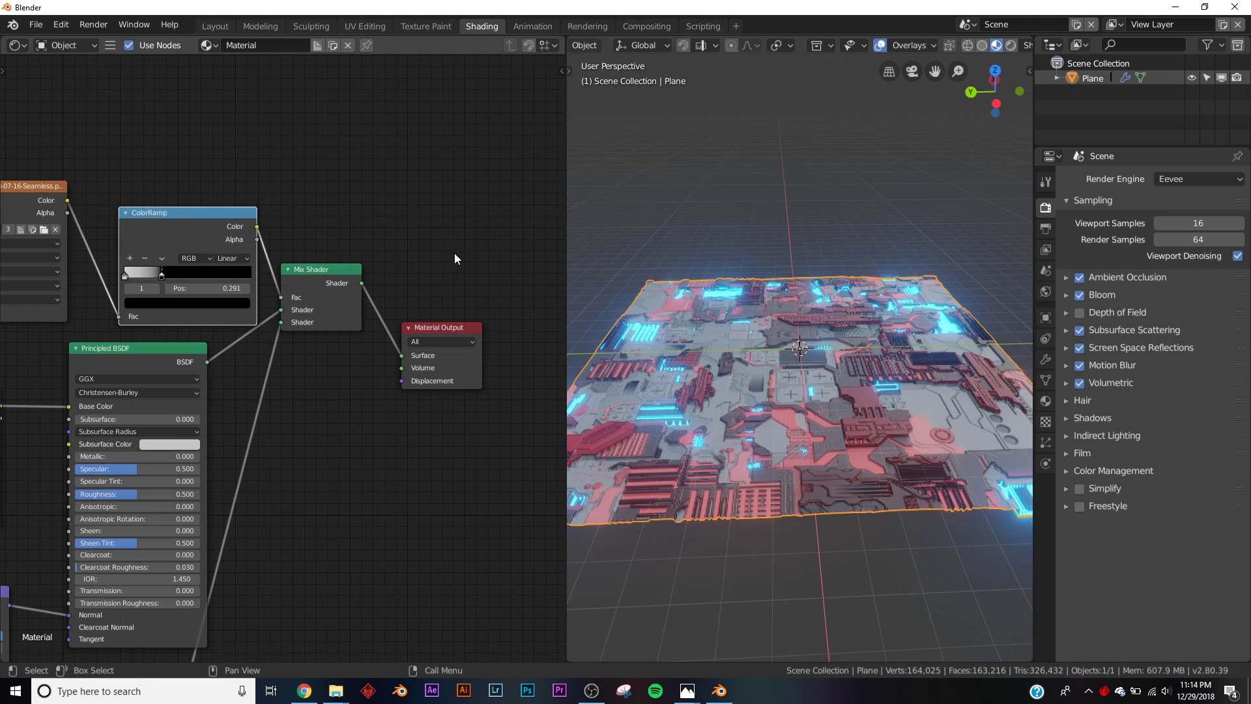
Step: In the Layout workspace, delete the plane and add a cube mesh
left_click(221, 27)
key("Delete")
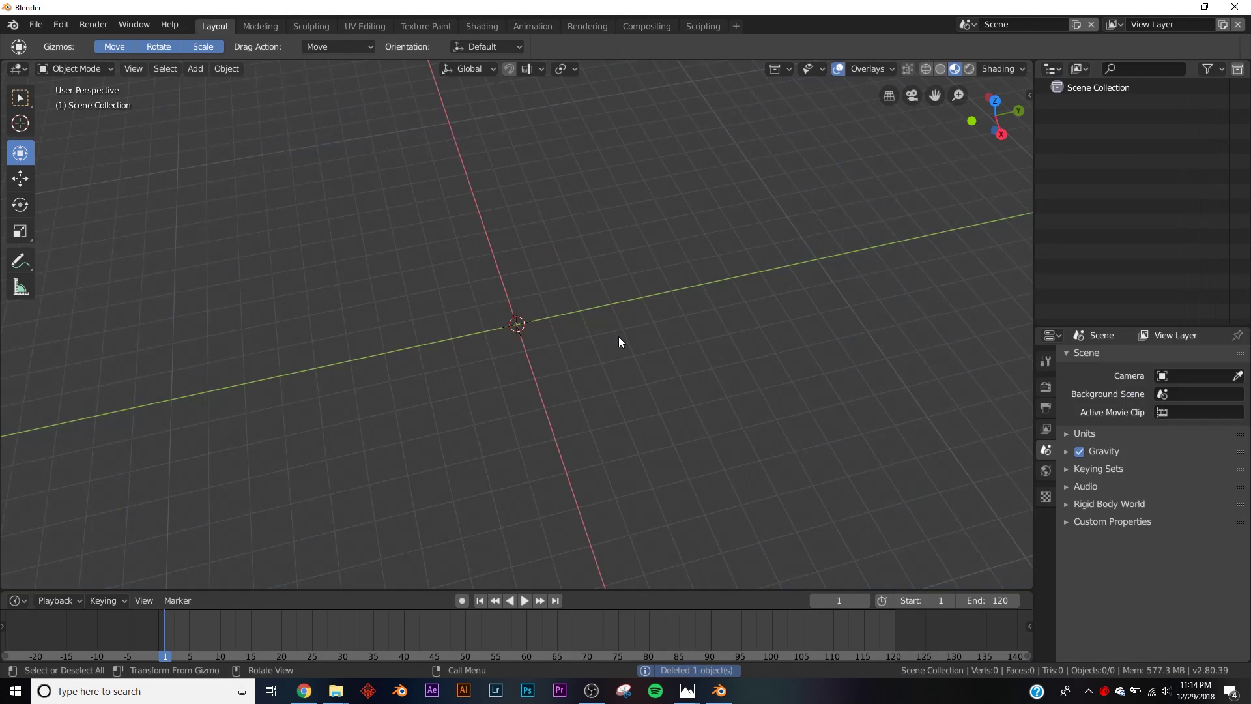
key("shift+a")
mouse_move(581, 232)
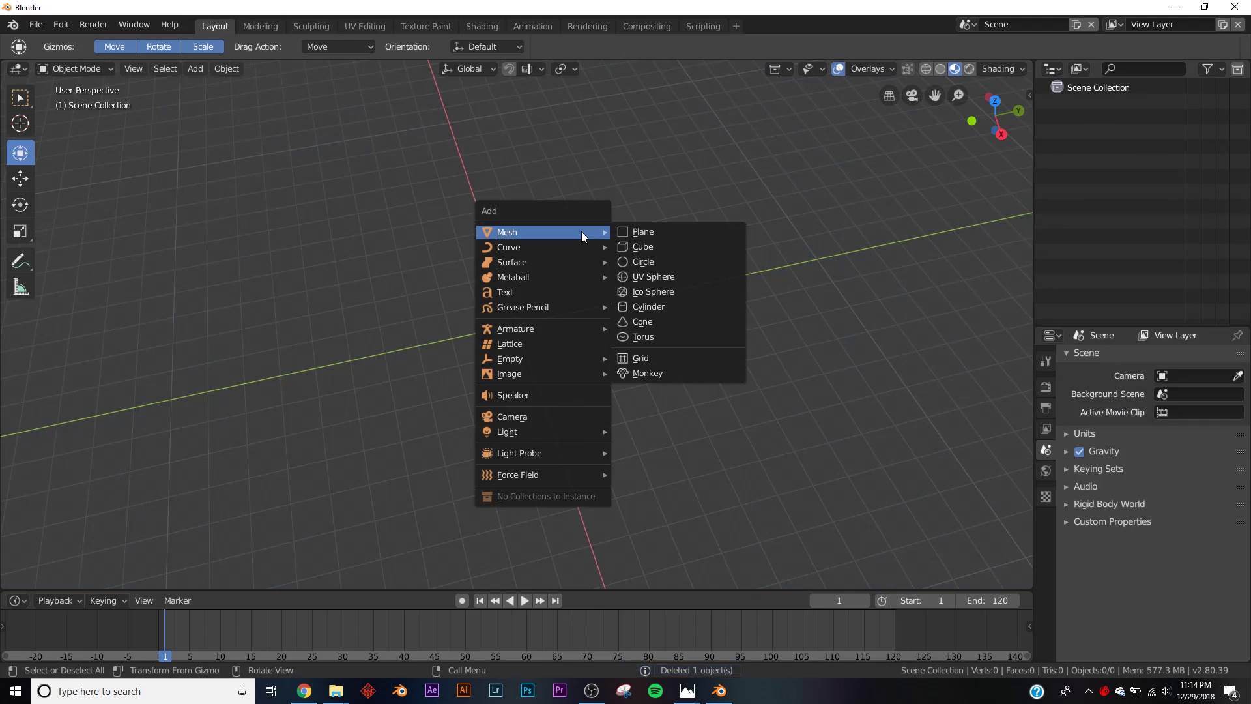
left_click(661, 246)
Step: Unwrap the cube with Smart UV Project in Edit Mode
key("Tab")
middle_click_drag(602, 295, 595, 275)
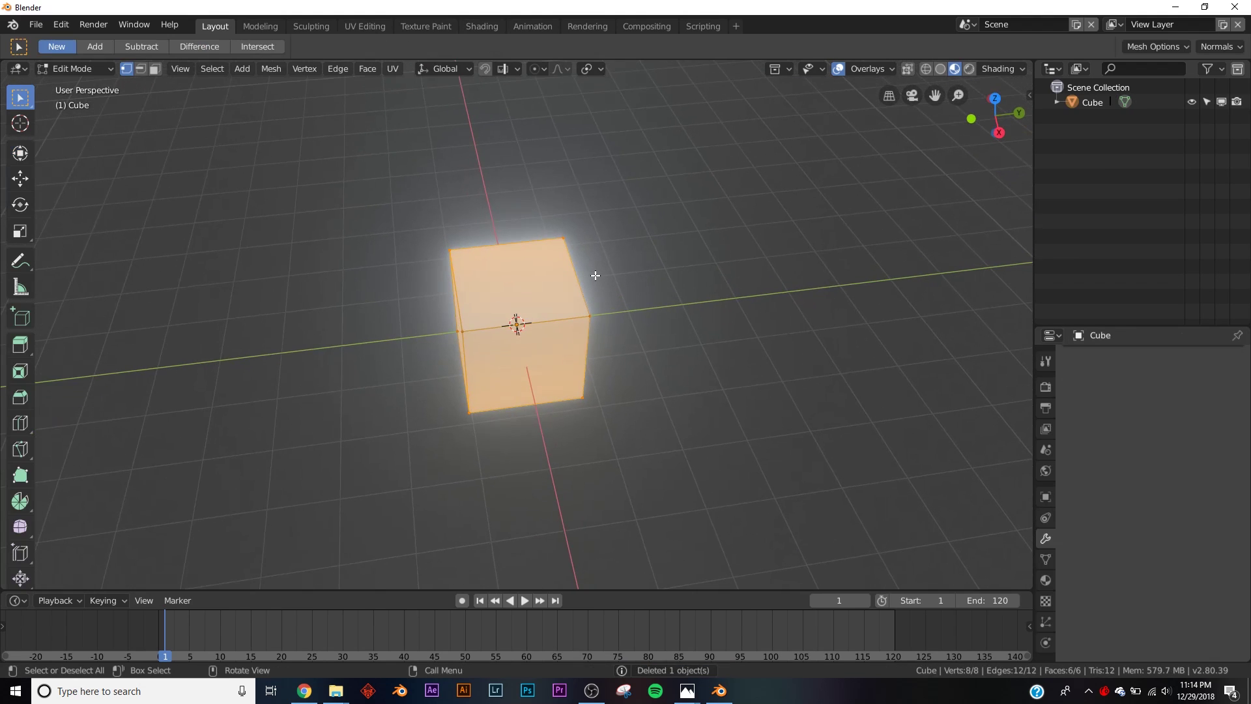
key("u")
left_click(578, 287)
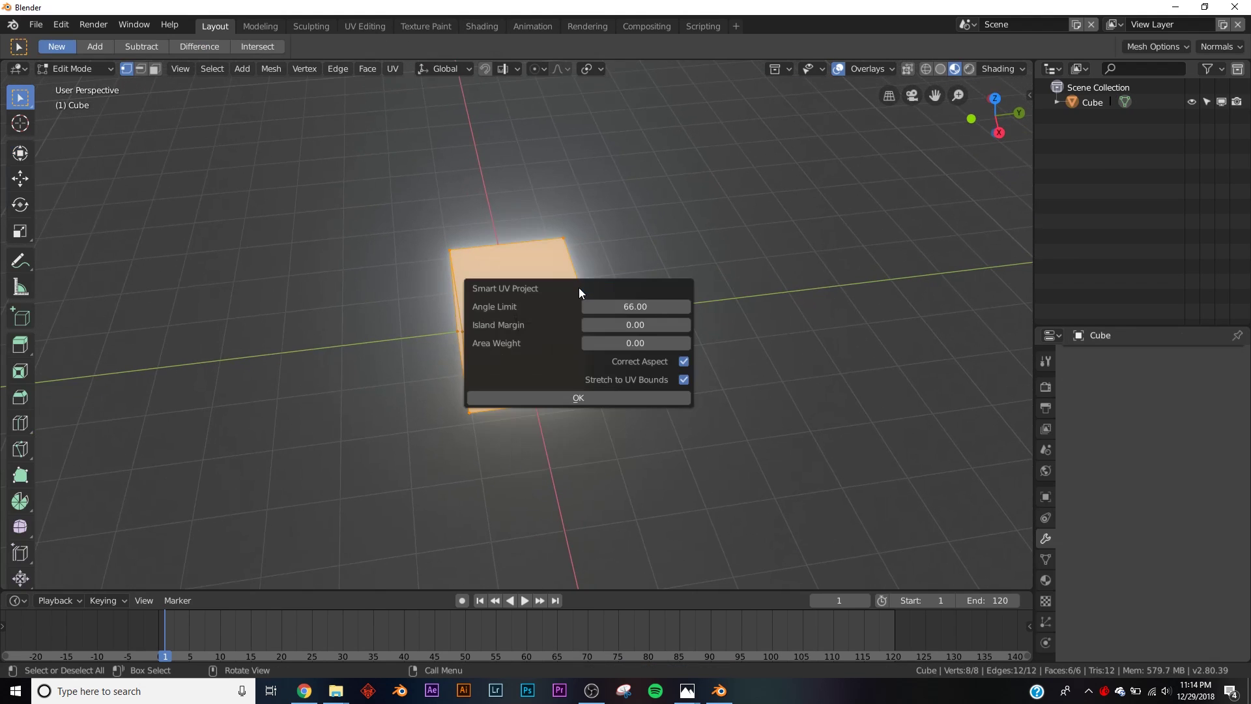
left_click(605, 401)
key("Tab")
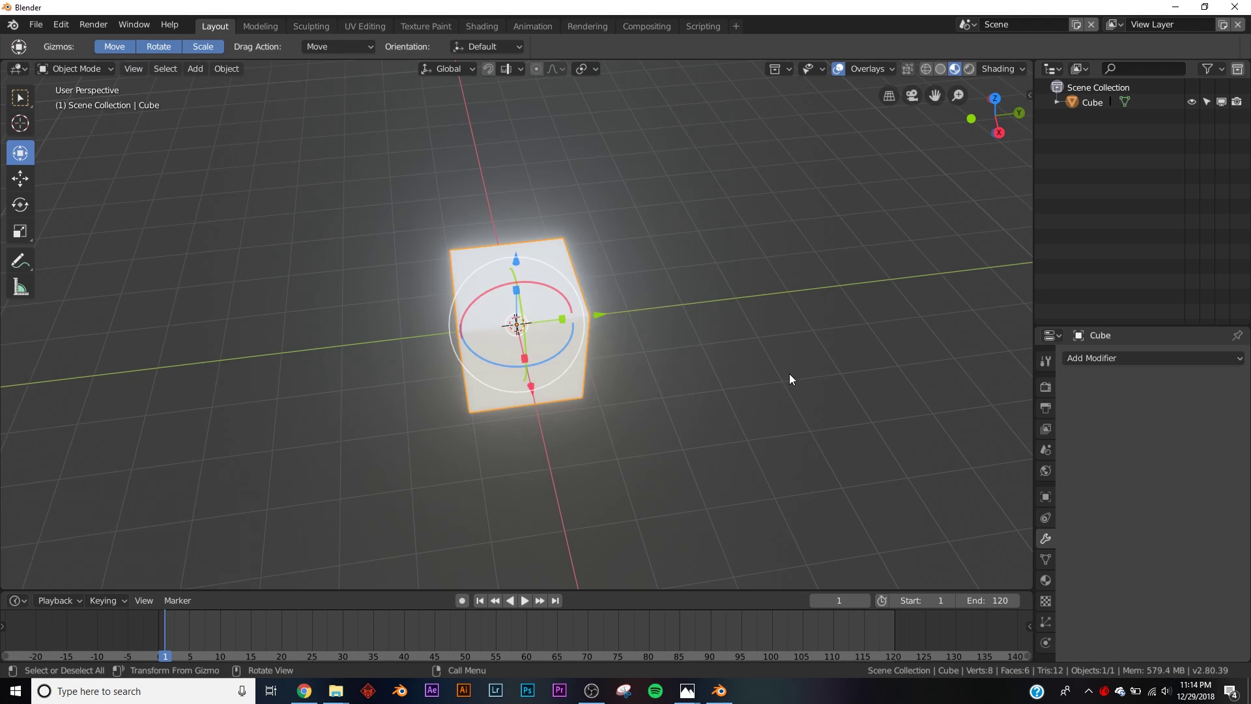
Step: Assign the existing Material to the cube and orbit to inspect the textured faces
left_click(1046, 580)
left_click(1071, 417)
left_click(938, 438)
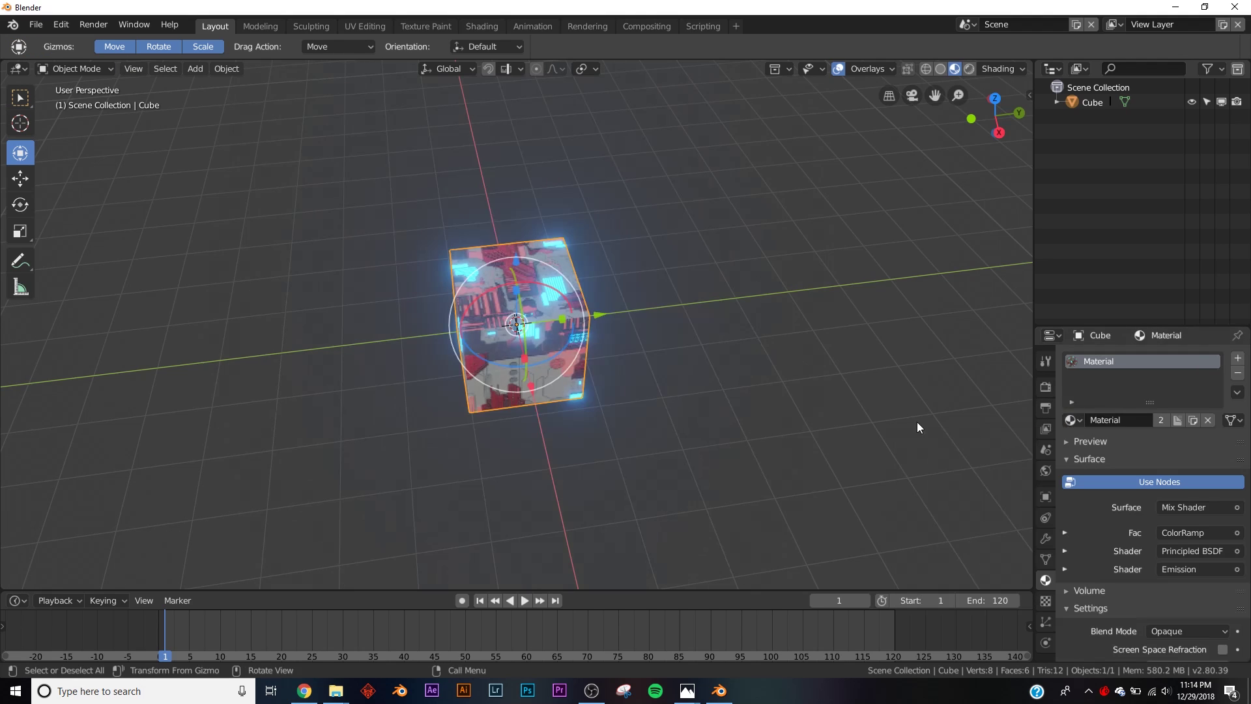
middle_click_drag(916, 428, 369, 308)
scroll(573, 288, "up", 5)
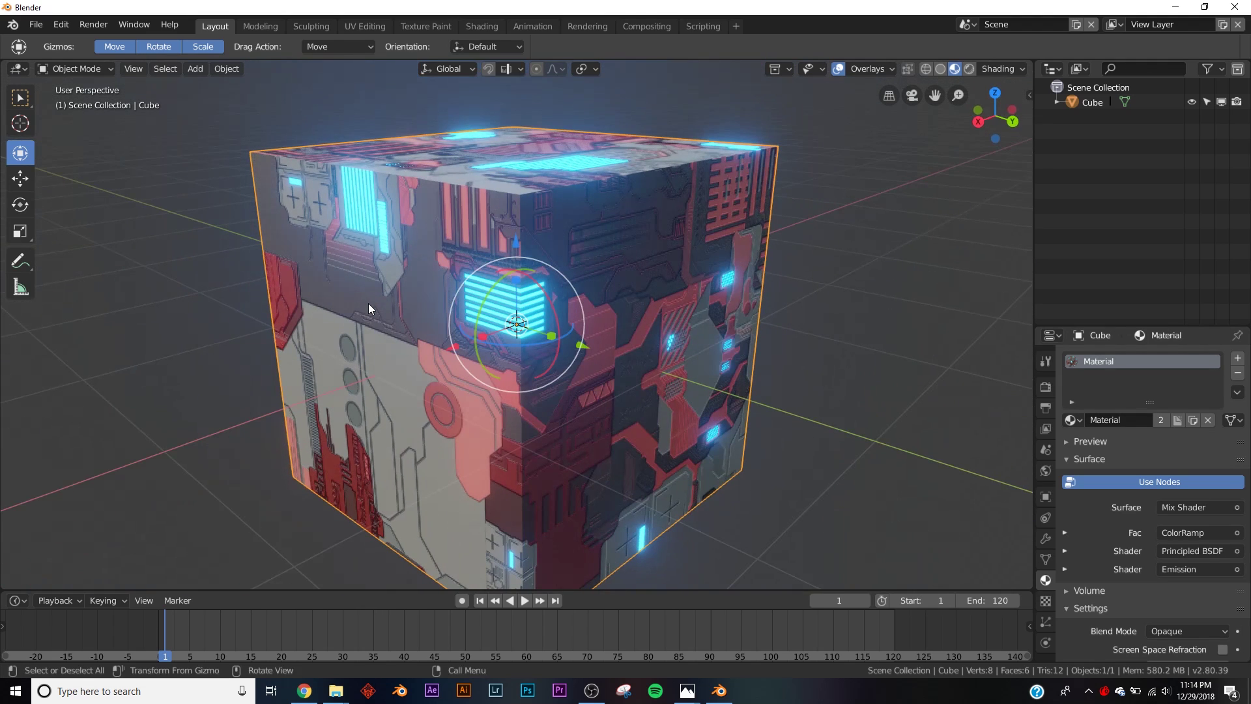
middle_click_drag(435, 299, 715, 674)
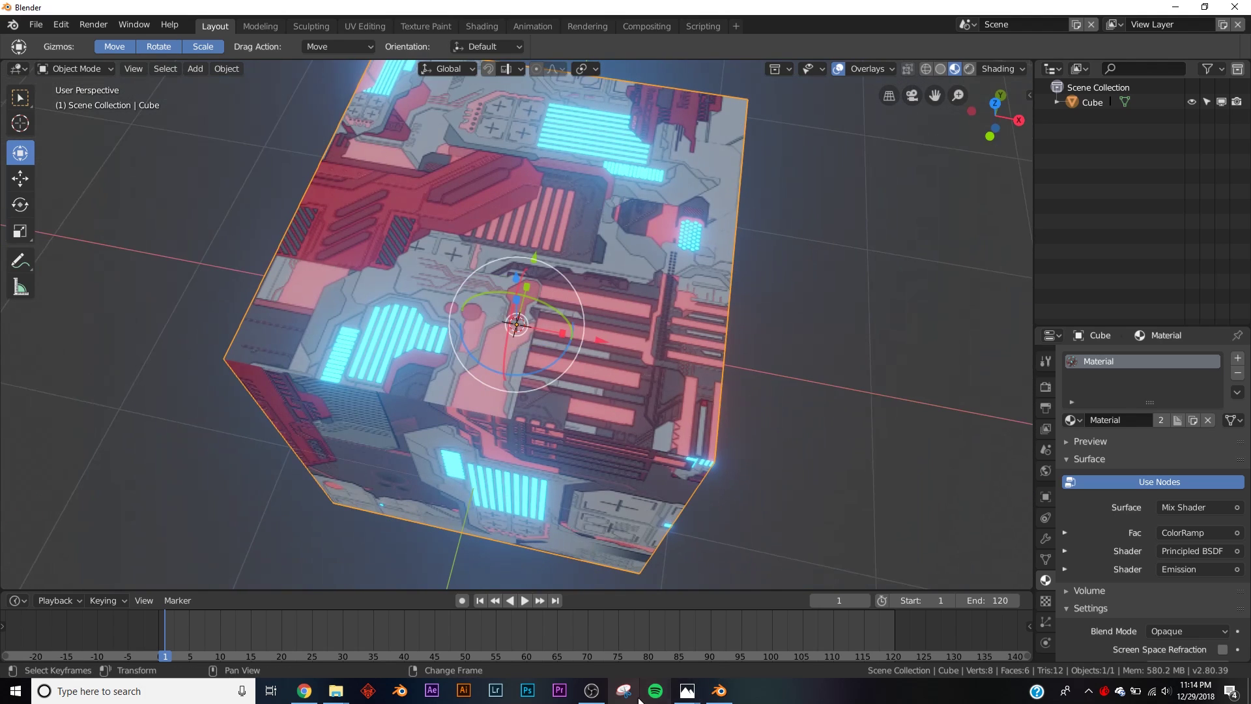
Step: Launch JSplacement, generate a symmetric map, and set Iterations 160 and Splitter iterations 5
left_click(1176, 8)
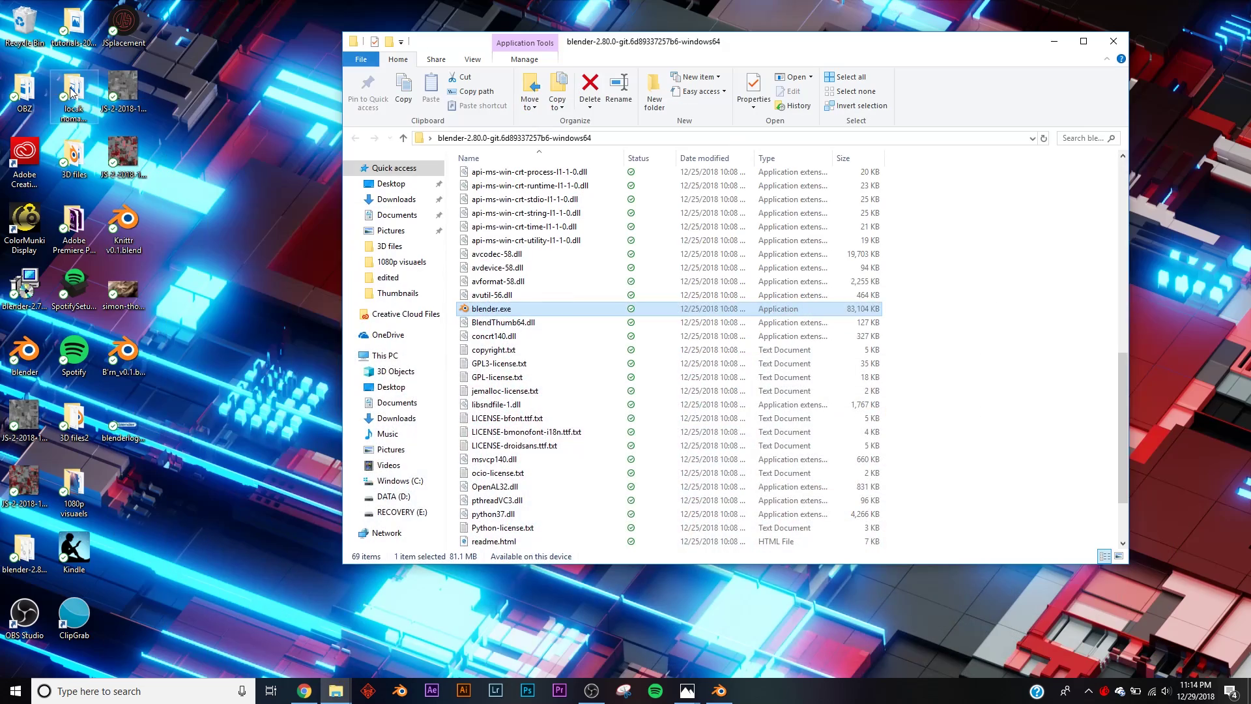
double_click(124, 26)
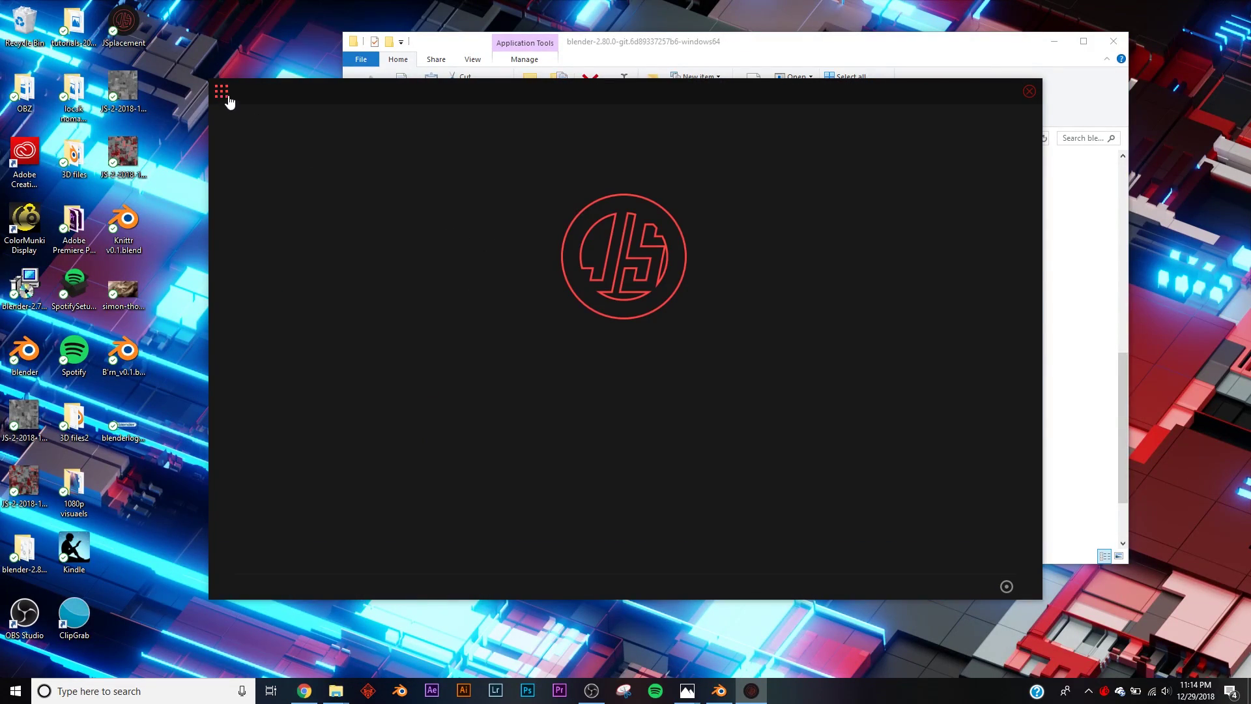
left_click(227, 96)
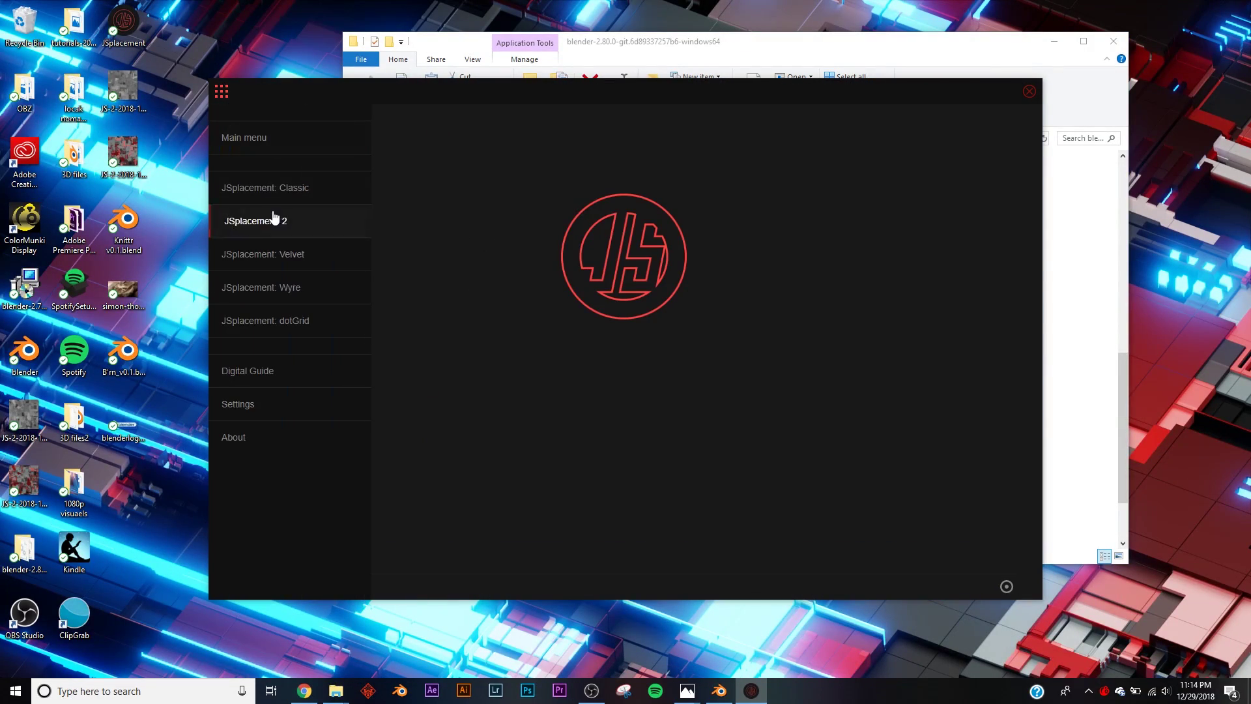
left_click(272, 258)
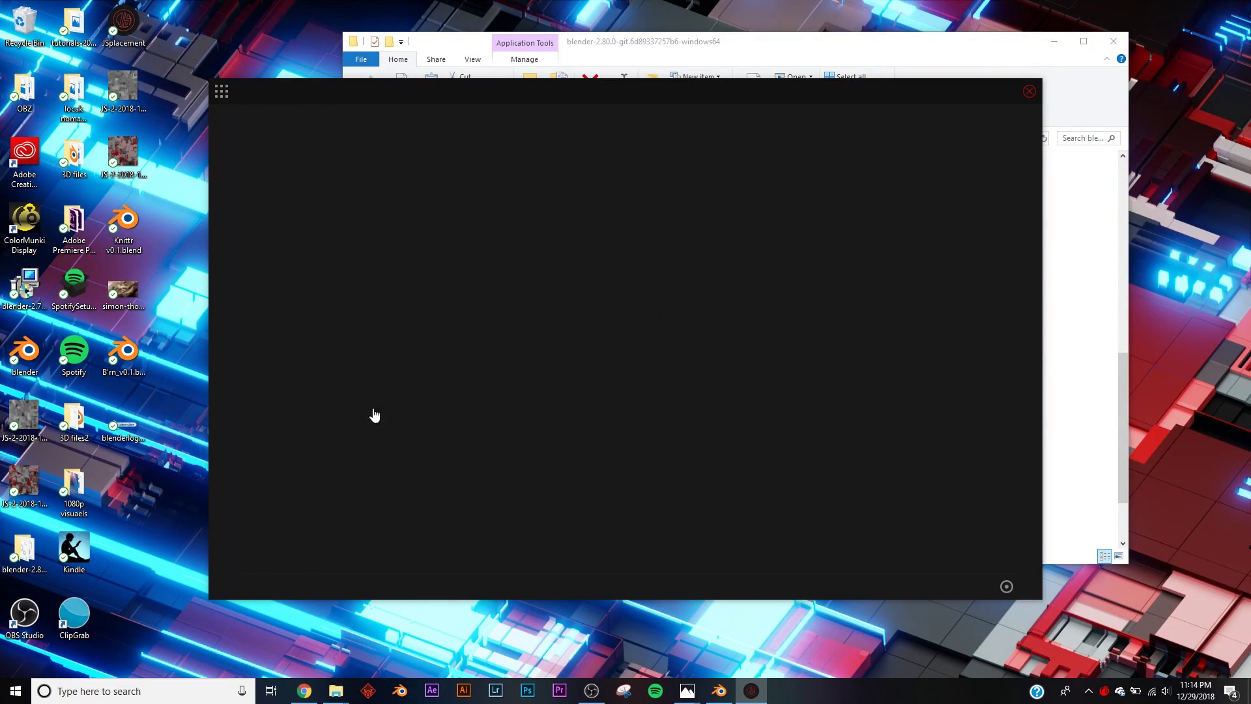
left_click(368, 339)
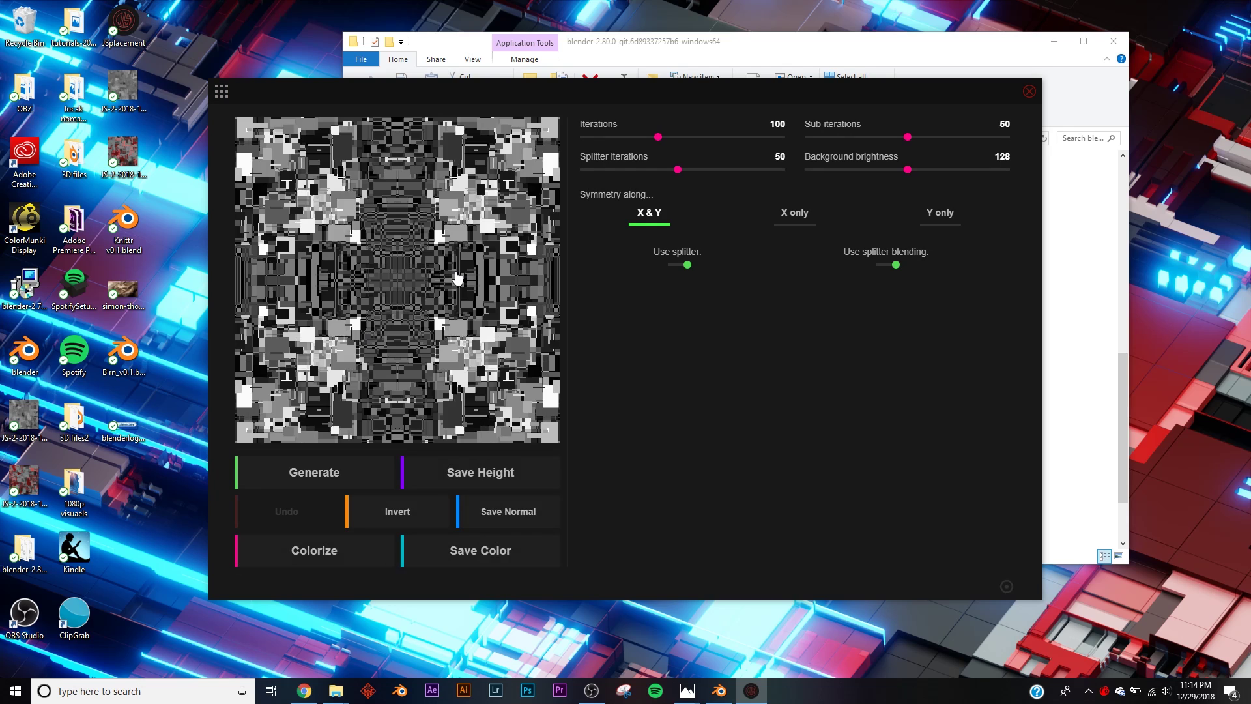
left_click_drag(658, 136, 707, 137)
left_click(590, 172)
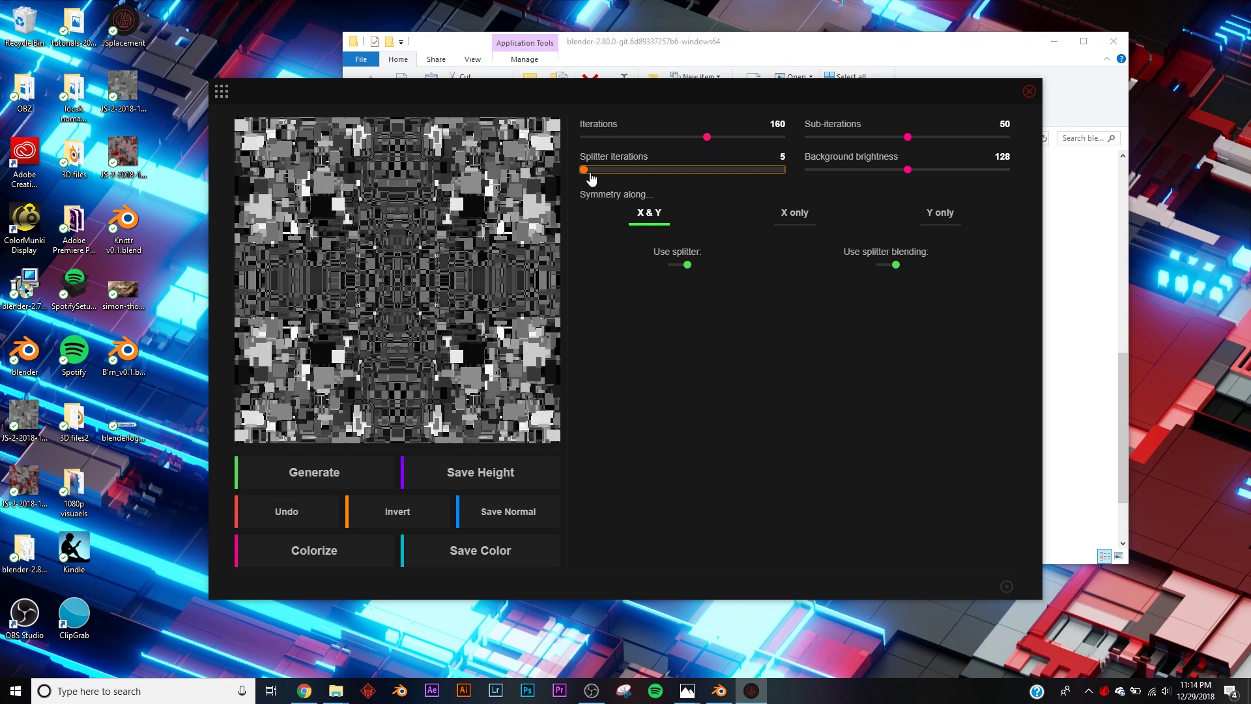